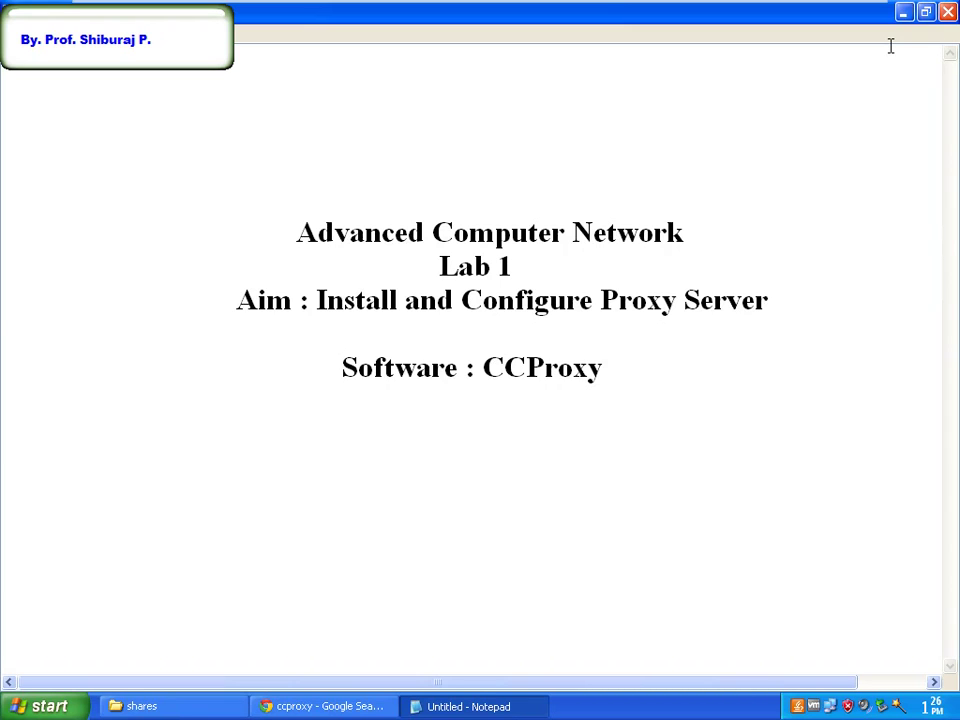
# Return to the ccproxy search results in Chrome, then switch to the CC Proxy Download tab on youngzsoft.net
pyautogui.click(903, 11)
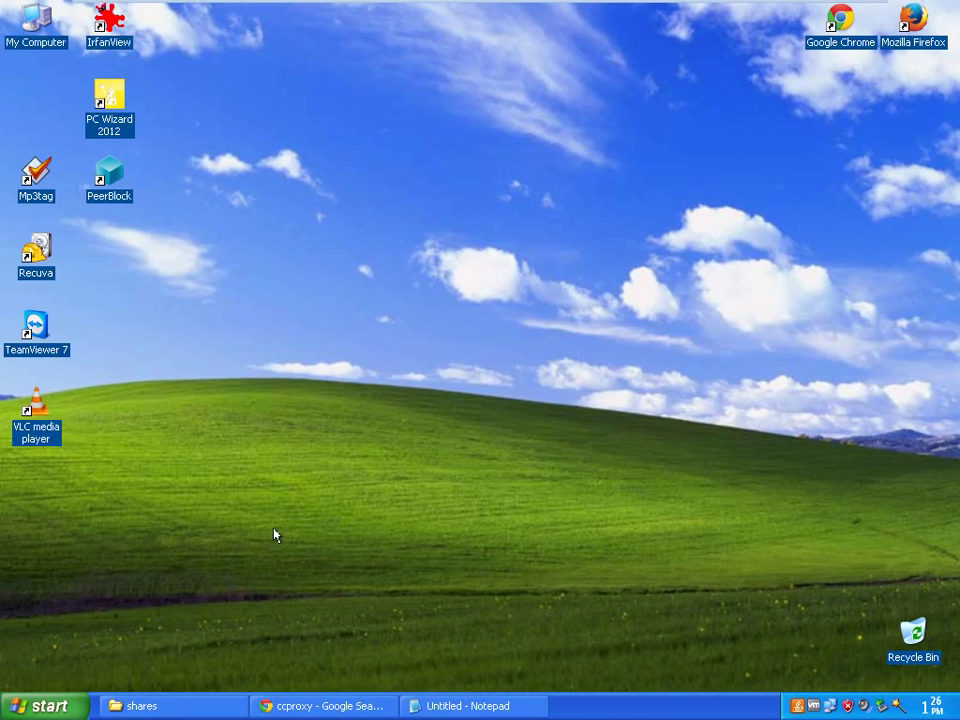
pyautogui.click(322, 706)
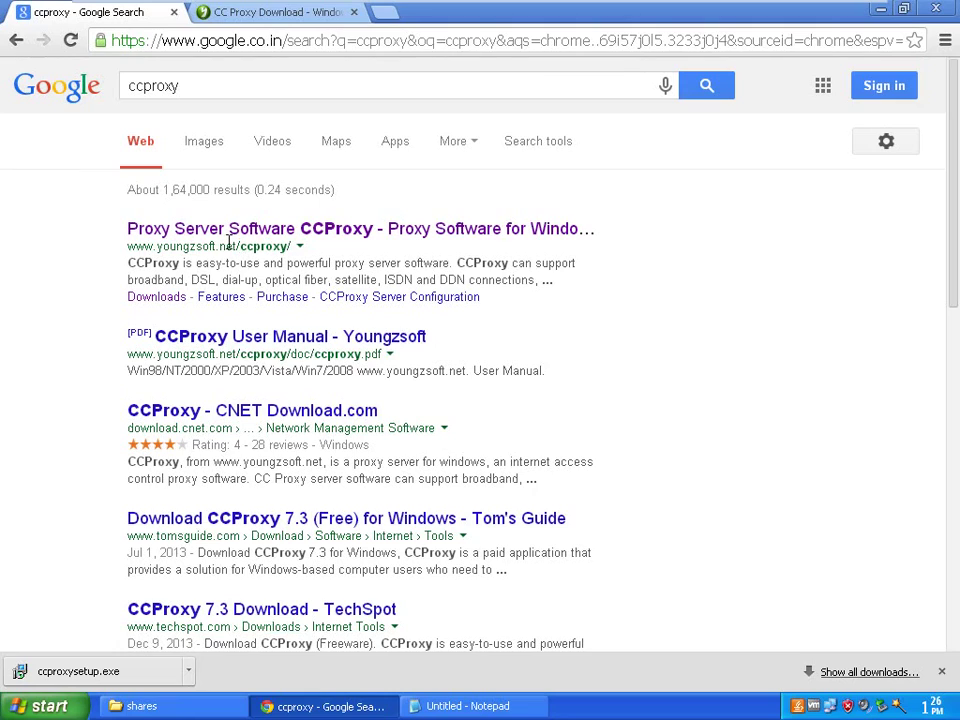
pyautogui.click(193, 85)
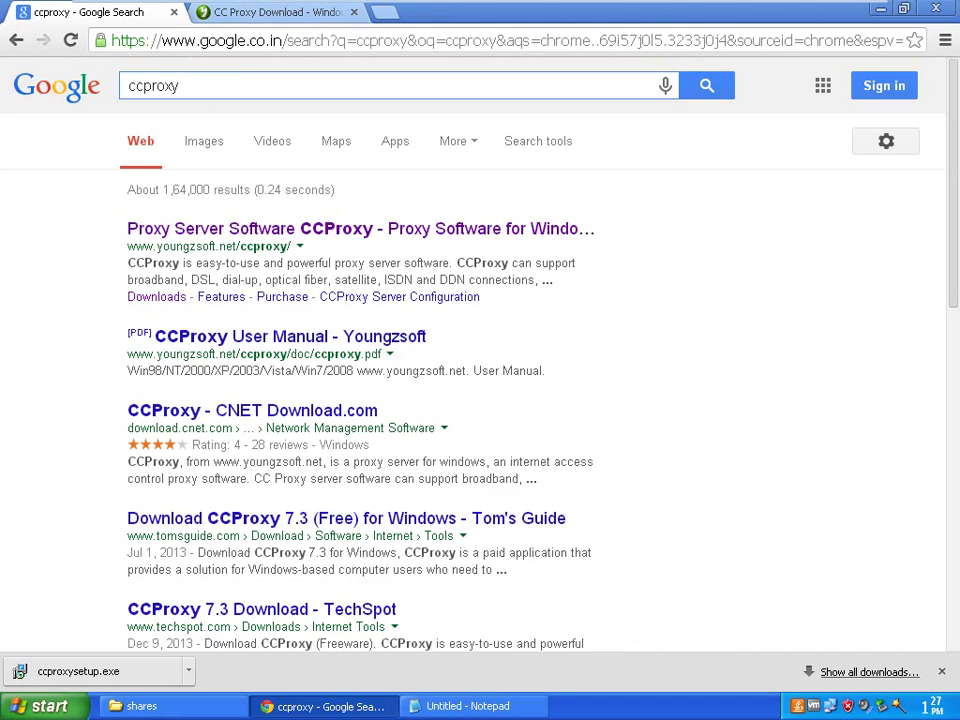
pyautogui.moveTo(198, 86); pyautogui.dragTo(131, 86)
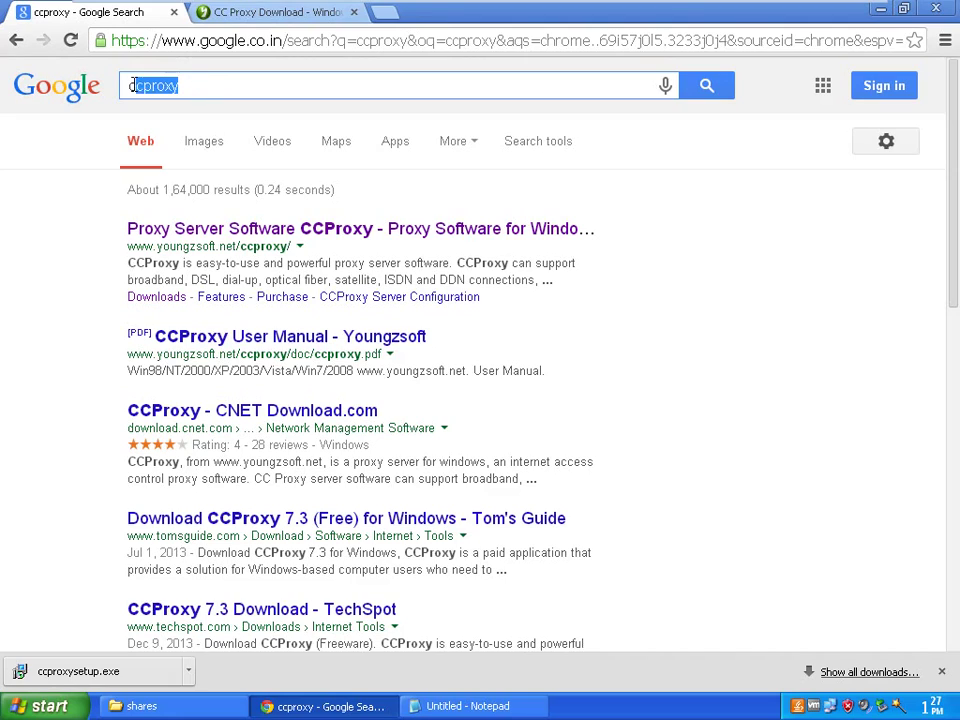
pyautogui.click(196, 90)
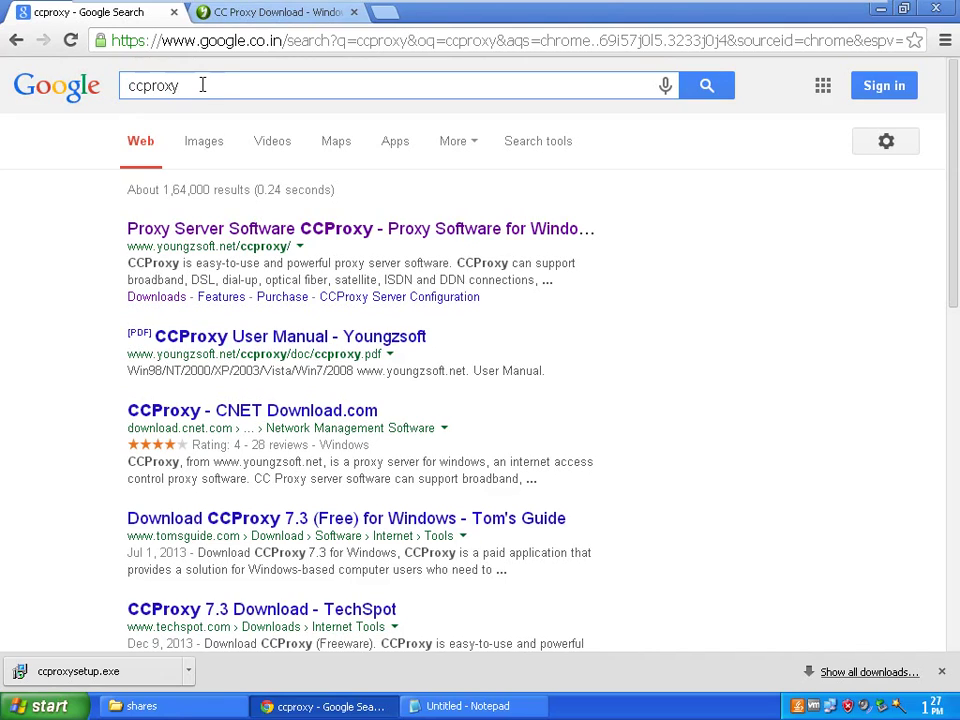
pyautogui.click(270, 16)
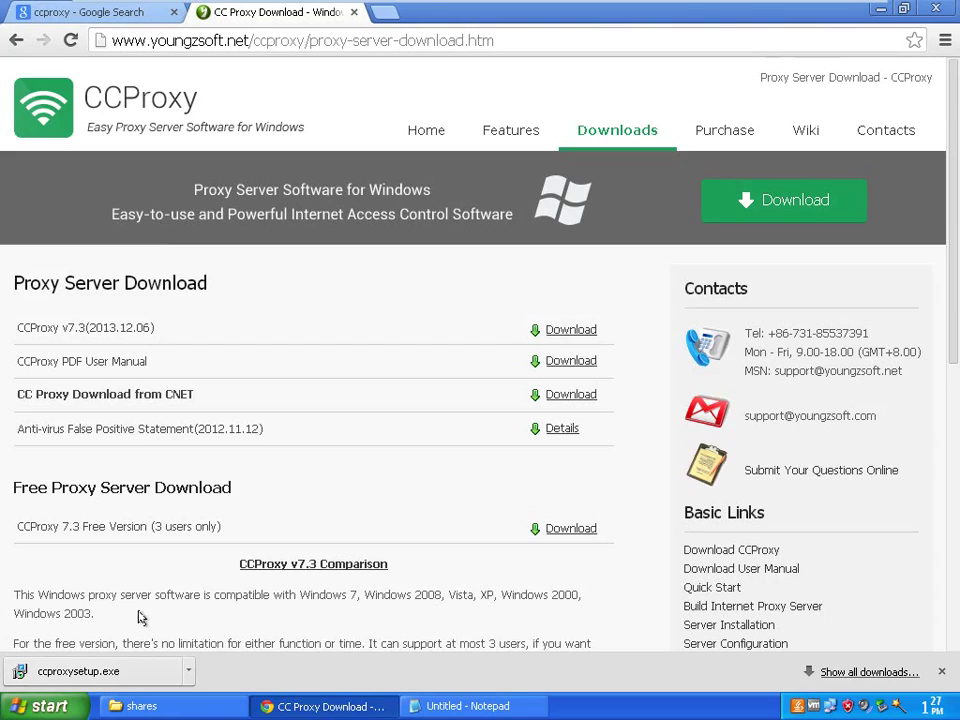
# Install CCProxy 7.3 from ccproxysetup.exe into C:\CCProxy with defaults, no Quick Launch icon, and launch it
pyautogui.click(133, 668)
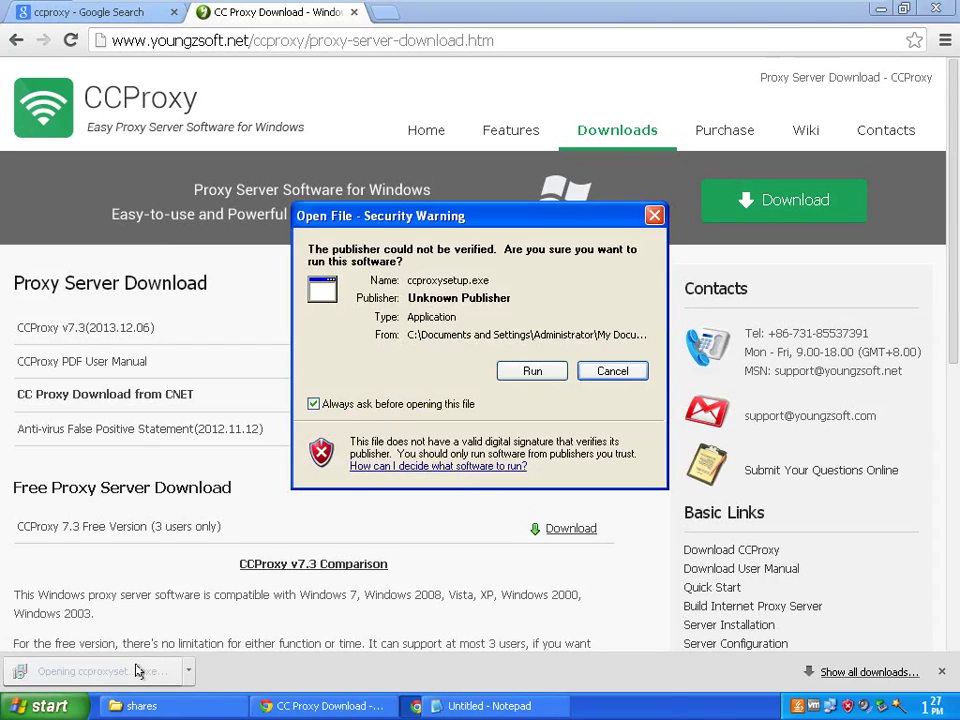
pyautogui.click(532, 372)
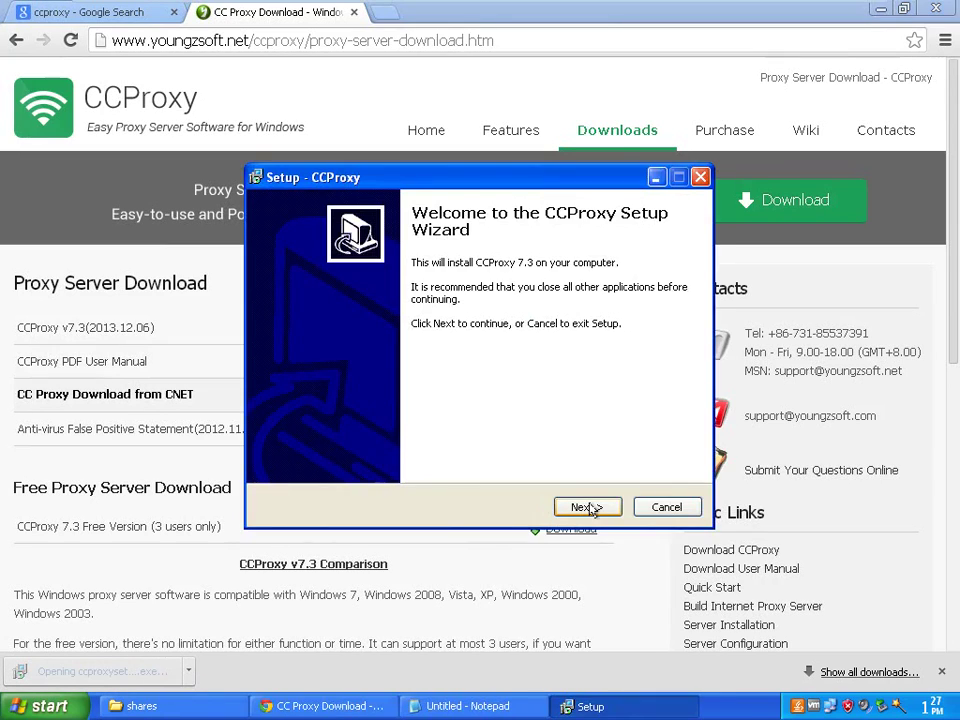
pyautogui.click(587, 507)
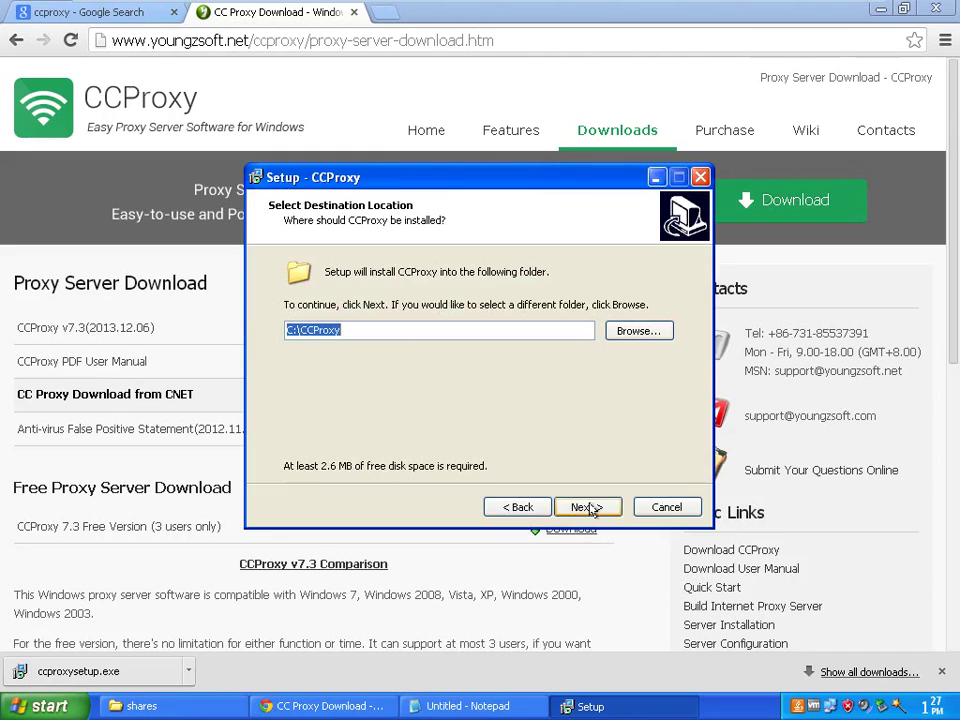
pyautogui.click(585, 508)
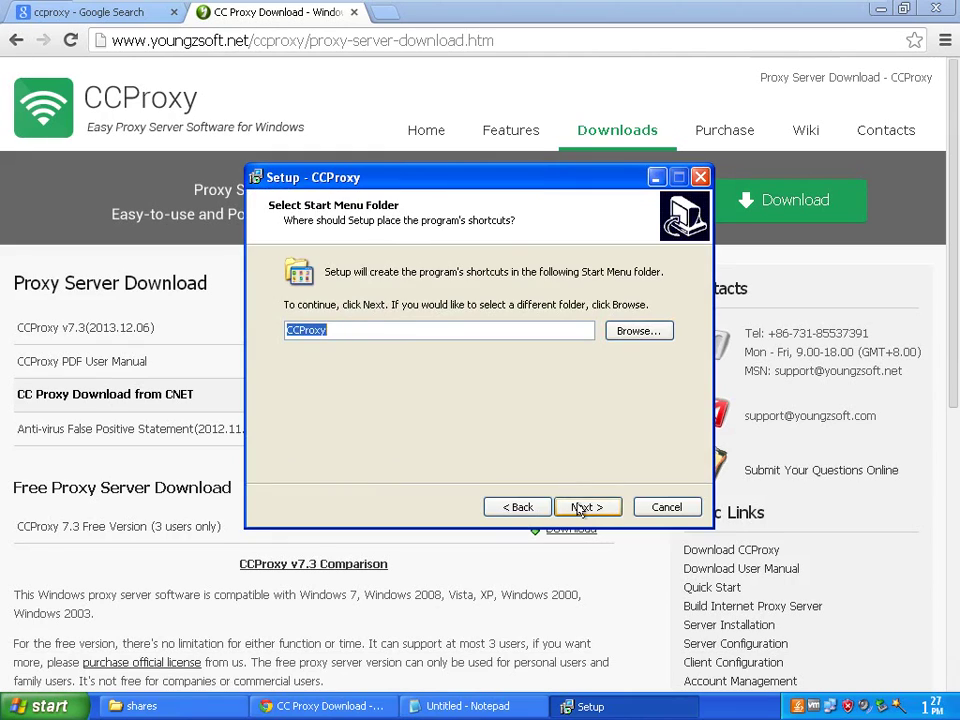
pyautogui.click(584, 508)
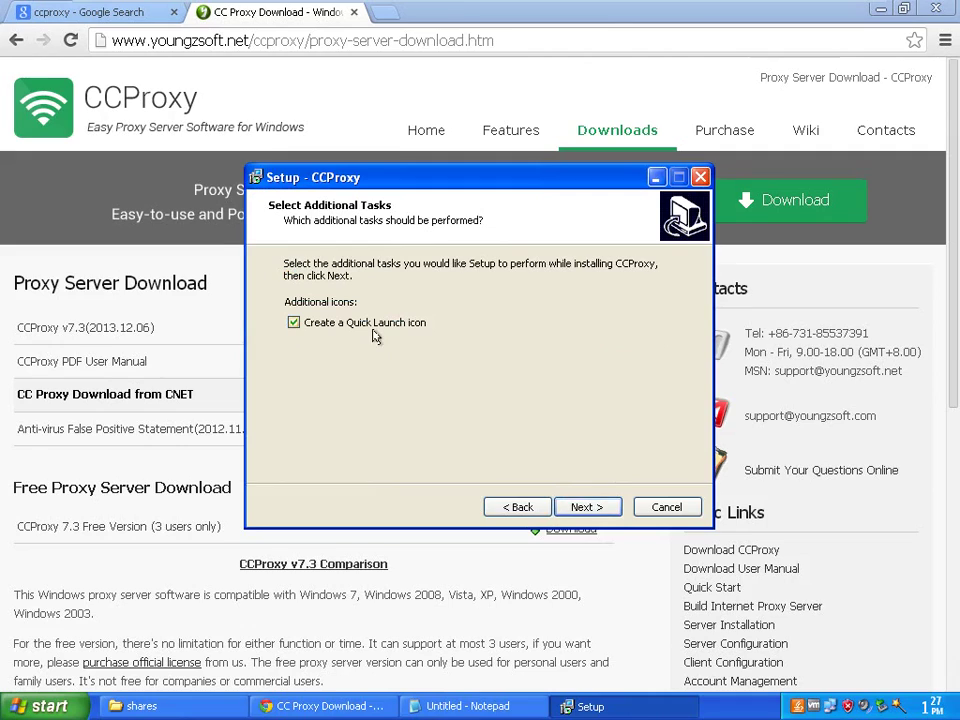
pyautogui.click(585, 508)
pyautogui.click(587, 508)
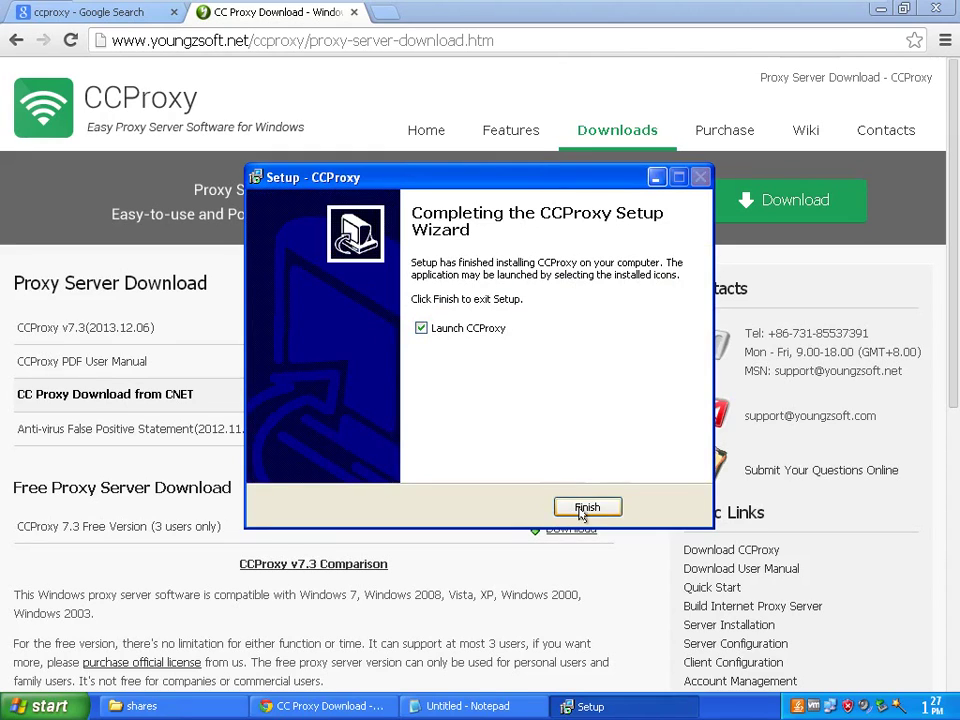
pyautogui.click(585, 507)
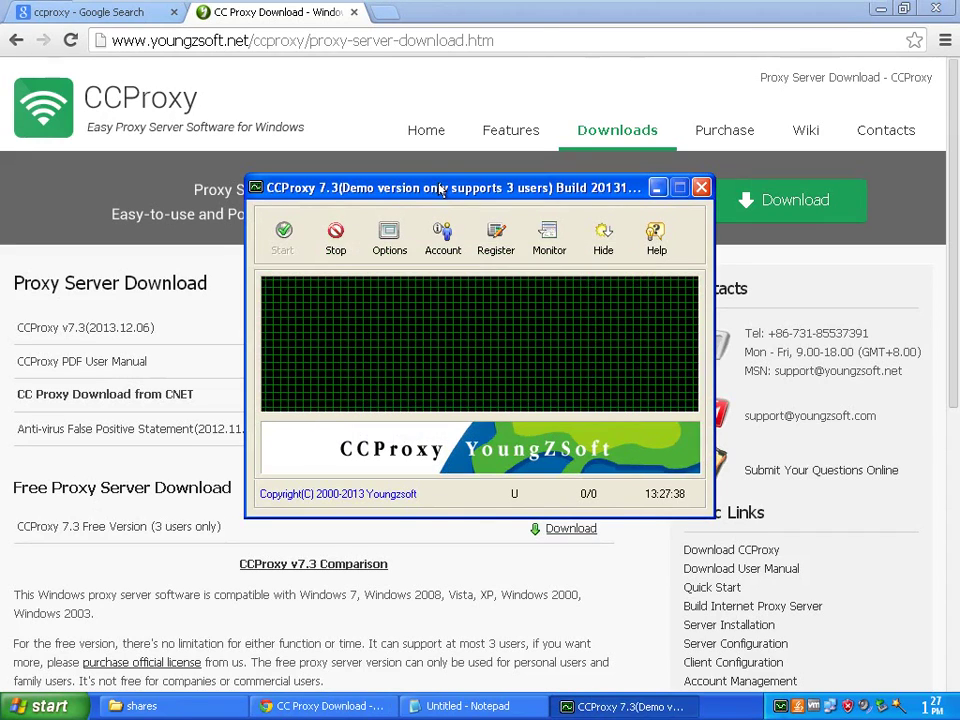
# Move the newly launched CCProxy main window up and left toward the screen centre
pyautogui.moveTo(425, 188); pyautogui.dragTo(561, 197)
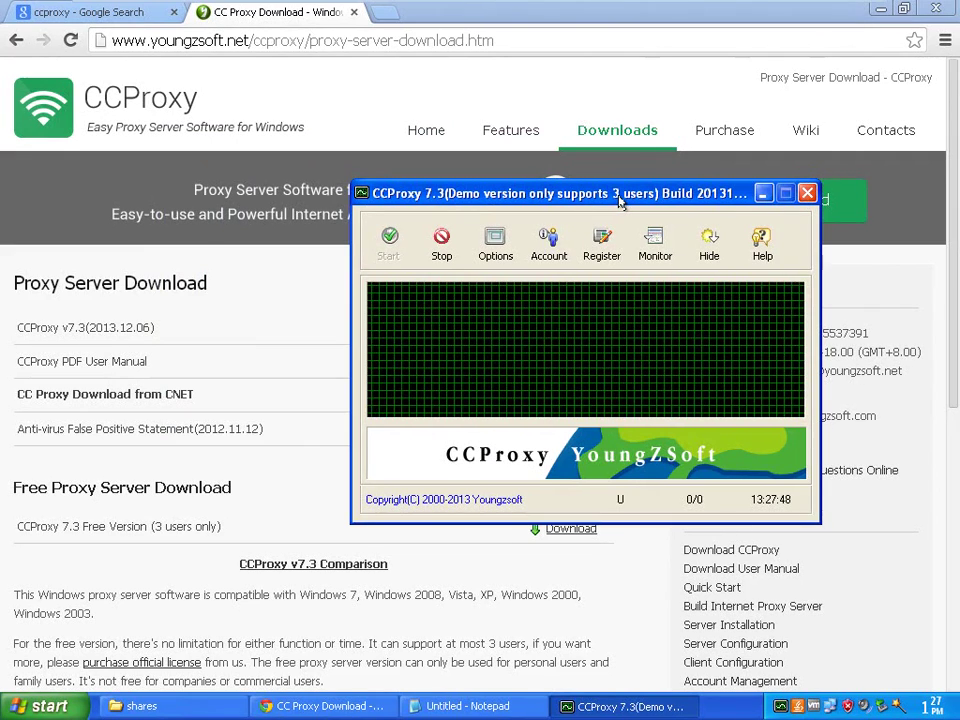
pyautogui.moveTo(619, 199); pyautogui.dragTo(549, 189)
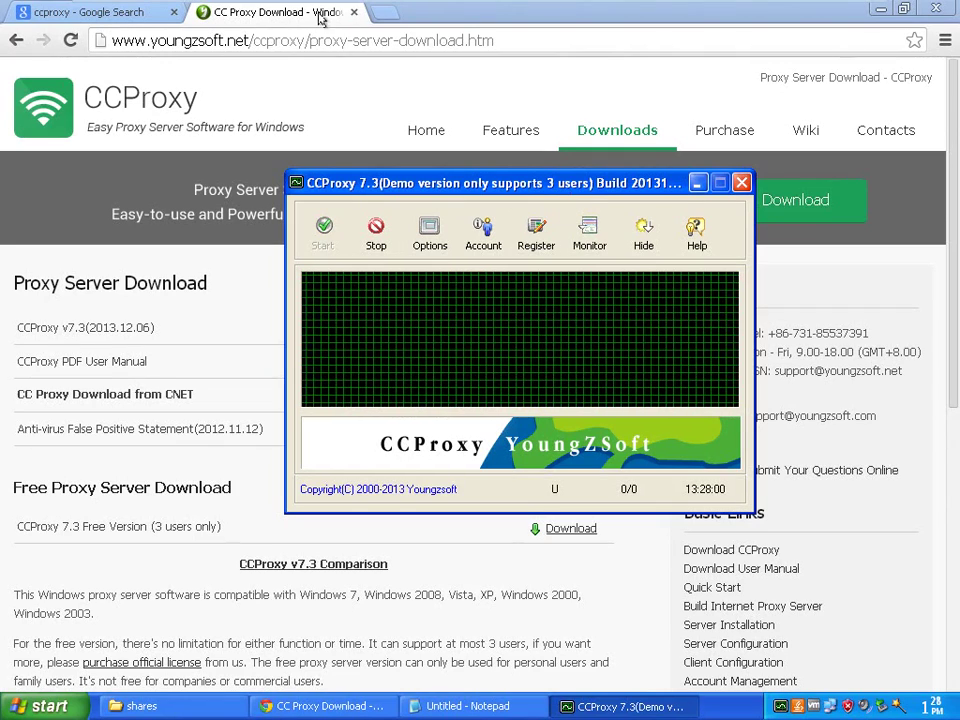
# Minimize Chrome and shift the CCProxy window left on the desktop
pyautogui.click(877, 10)
pyautogui.moveTo(565, 188); pyautogui.dragTo(492, 188)
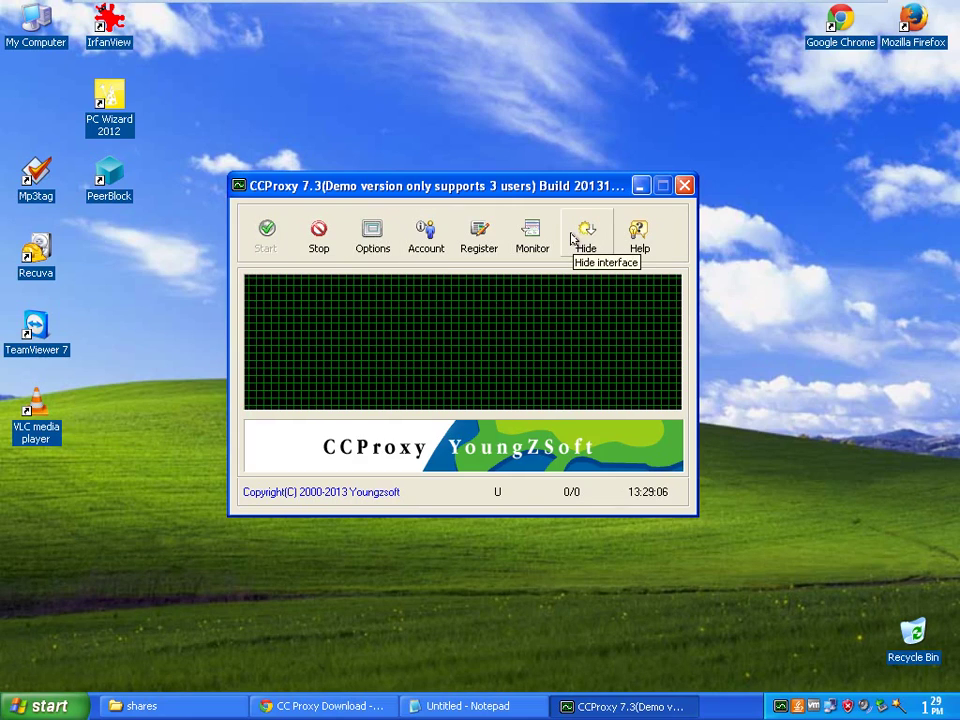
# Open proxy 1.jpg from the shares folder in IrfanView and reposition the viewer window
pyautogui.click(141, 706)
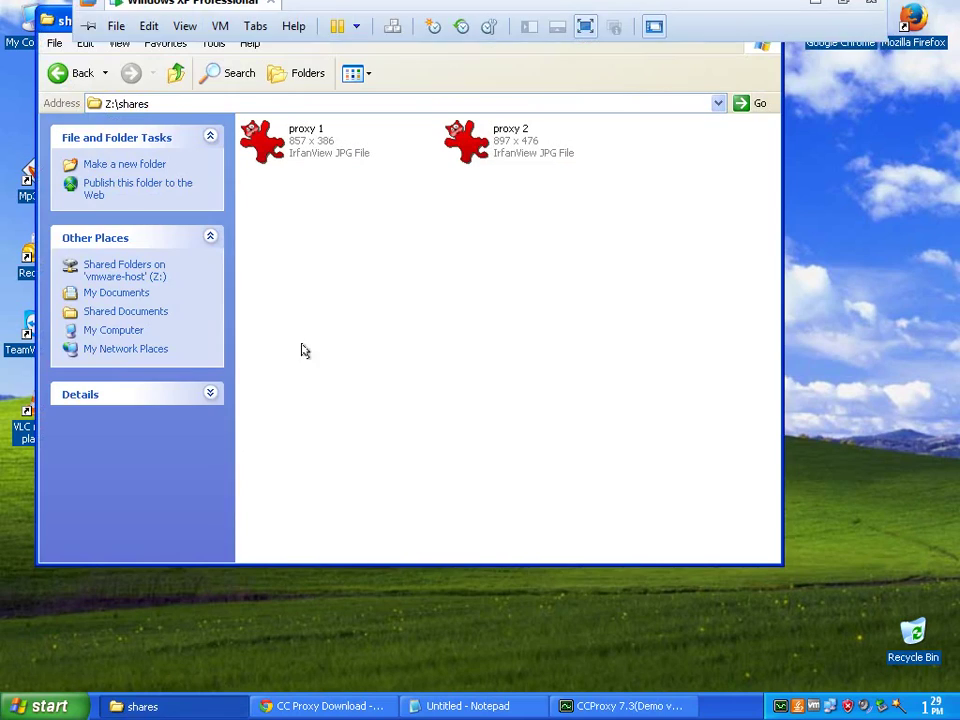
pyautogui.doubleClick(324, 146)
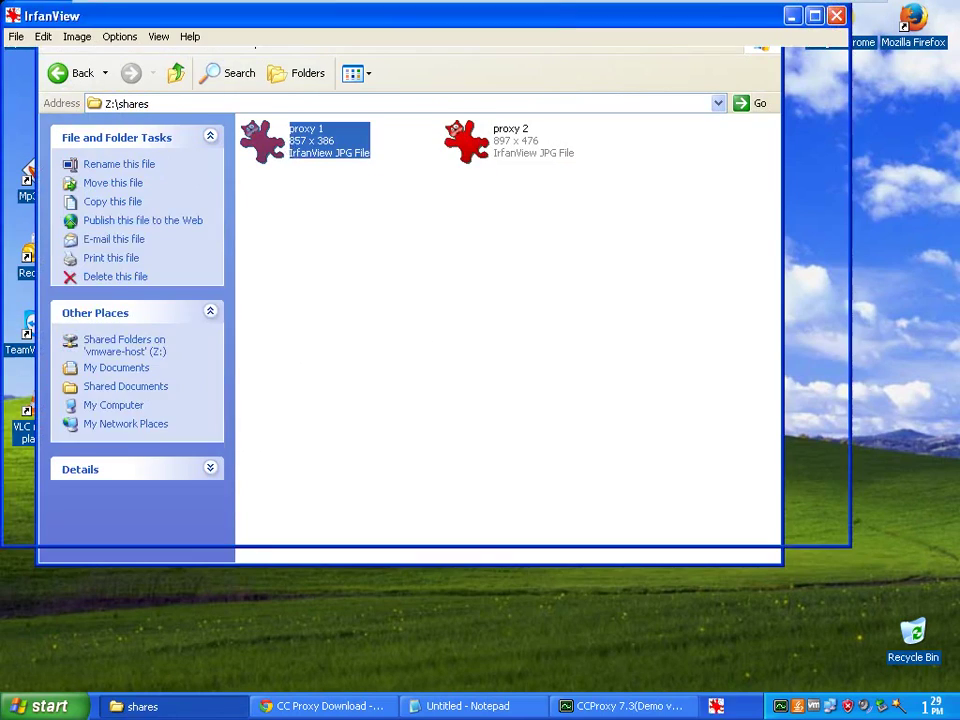
pyautogui.moveTo(544, 24); pyautogui.dragTo(634, 133)
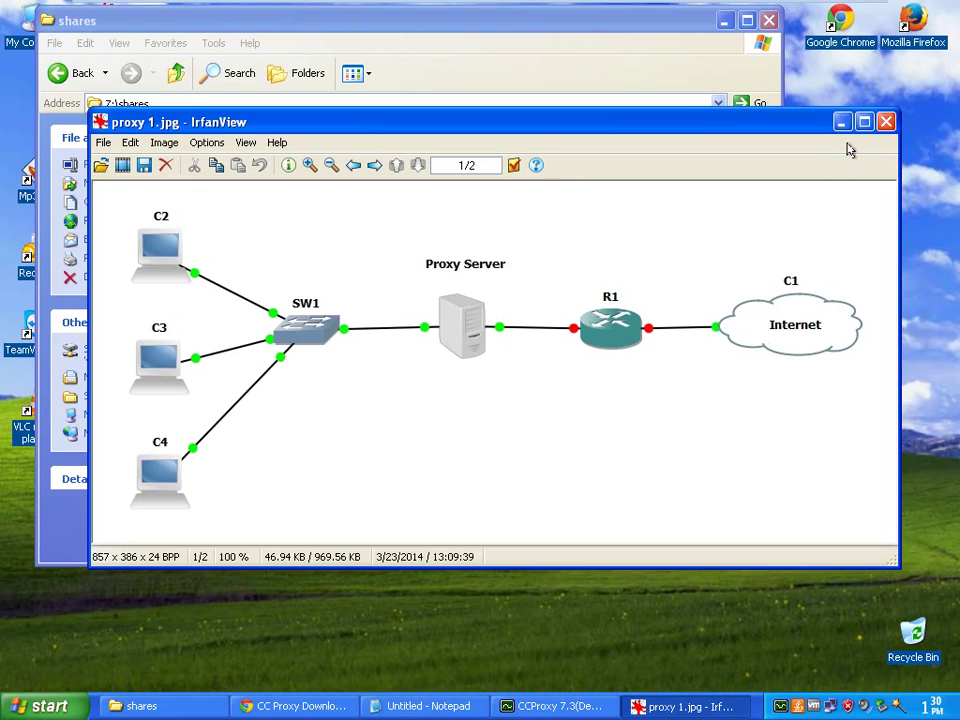
# Advance to the proxy 2.jpg diagram, move the viewer up, then minimize IrfanView
pyautogui.press('space')
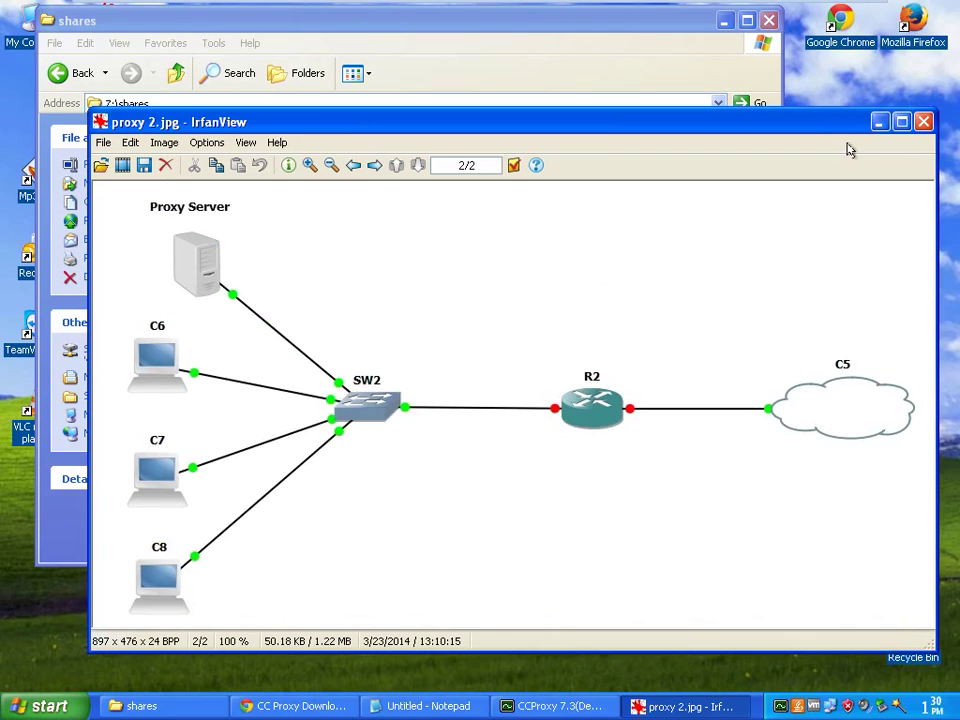
pyautogui.moveTo(757, 122); pyautogui.dragTo(737, 72)
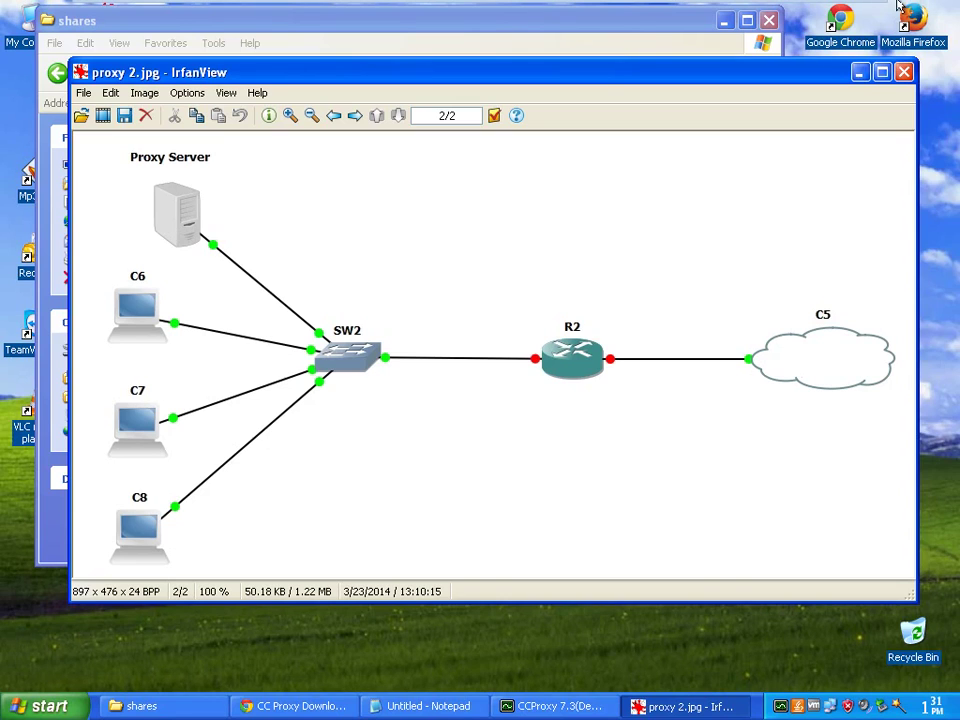
pyautogui.click(859, 74)
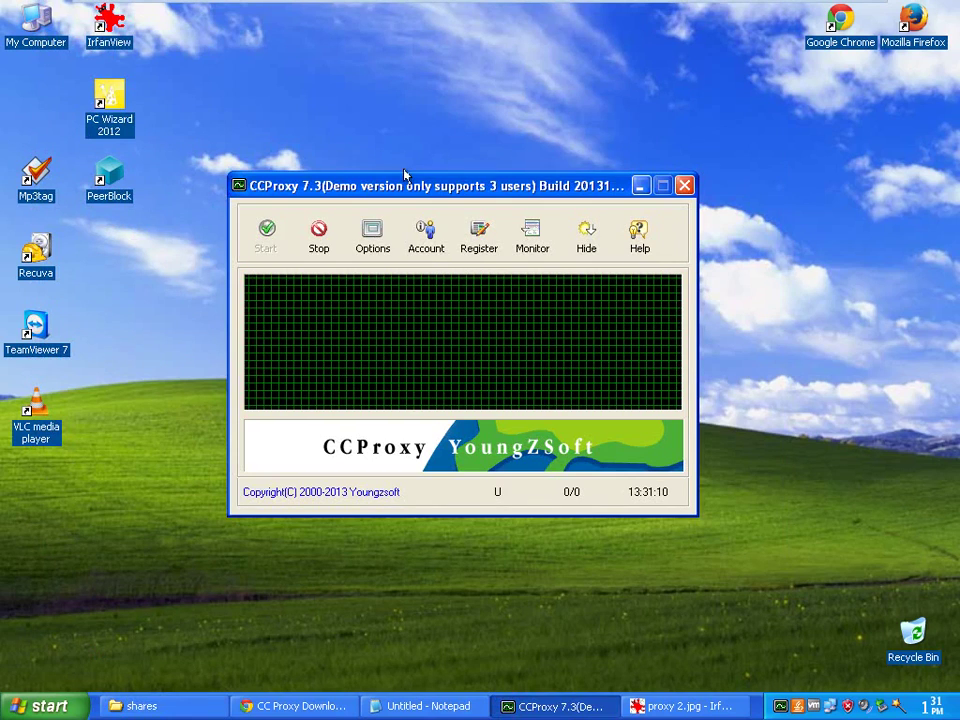
# Raise the CCProxy window higher on the desktop
pyautogui.moveTo(446, 177); pyautogui.dragTo(451, 124)
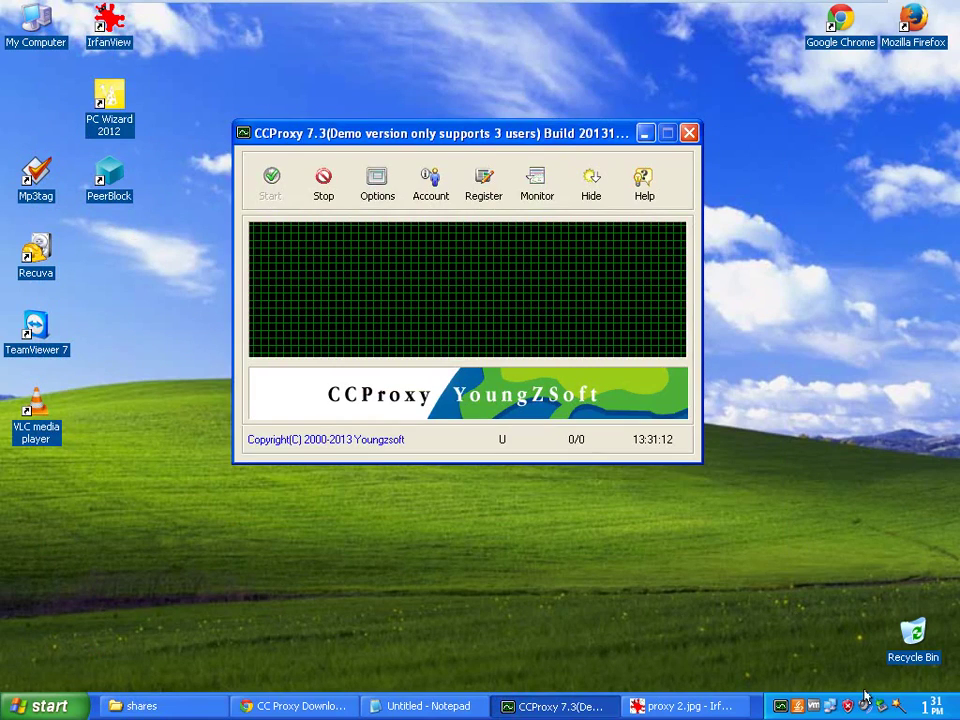
pyautogui.moveTo(833, 710)
pyautogui.moveTo(500, 134)
pyautogui.mouseDown()
pyautogui.moveTo(510, 104)
pyautogui.moveTo(498, 132)
pyautogui.mouseUp()
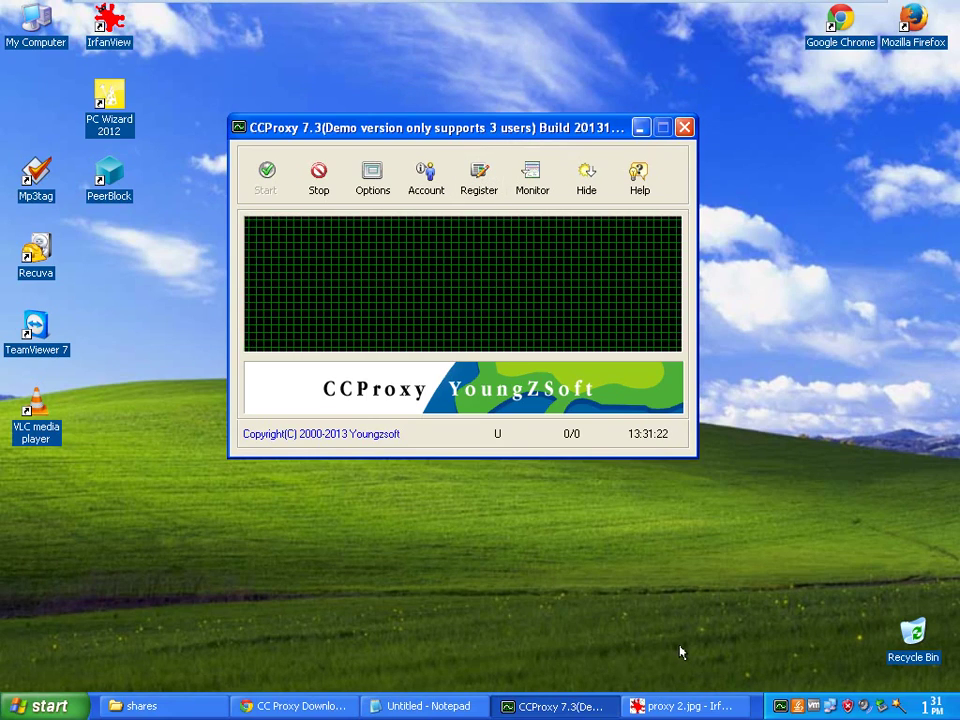
# Load google.co.in in a new Chrome tab, then minimize the browser
pyautogui.click(305, 705)
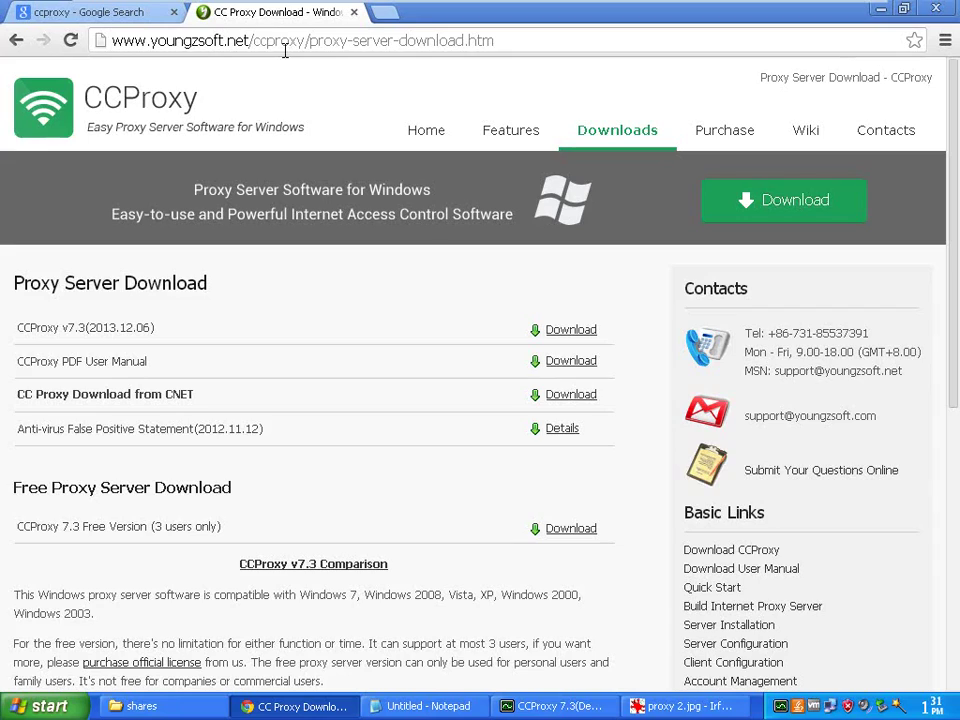
pyautogui.click(384, 14)
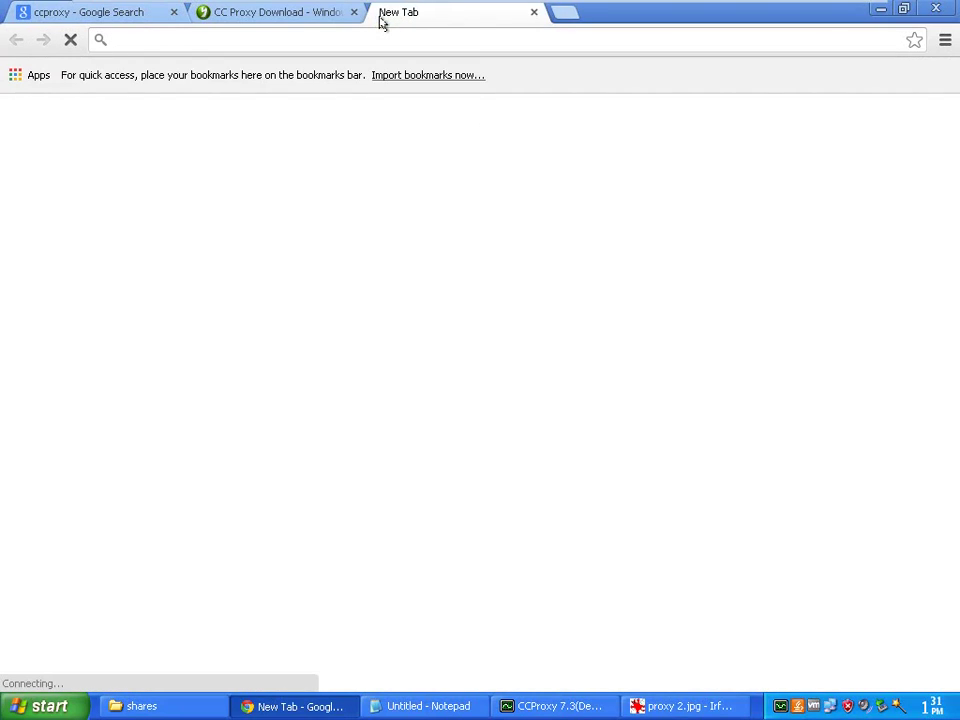
pyautogui.write('goog')
pyautogui.press('Down')
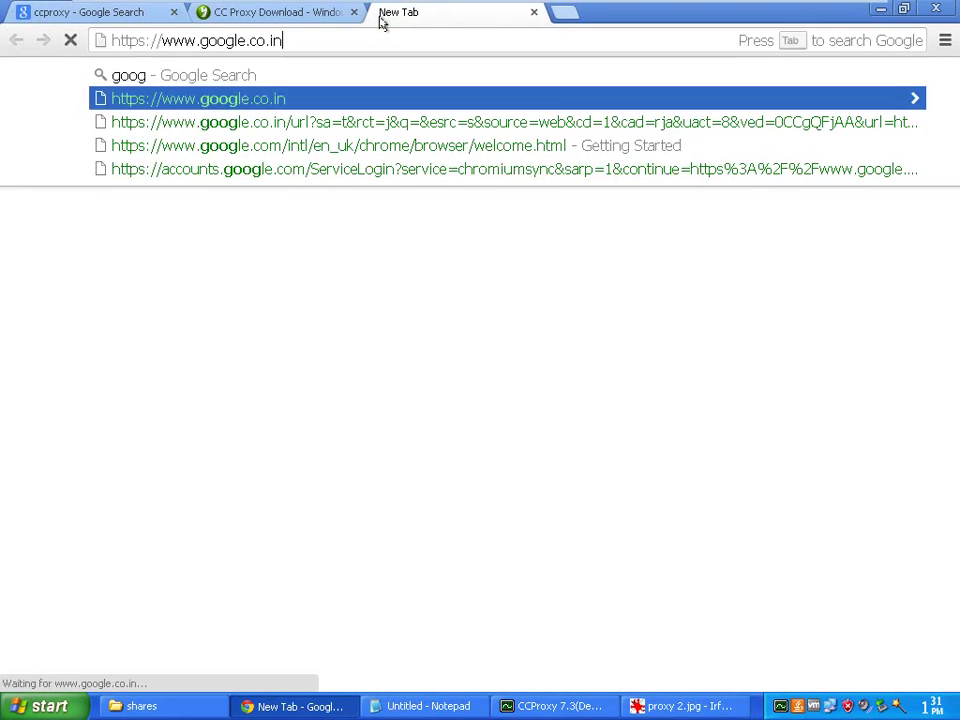
pyautogui.press('Return')
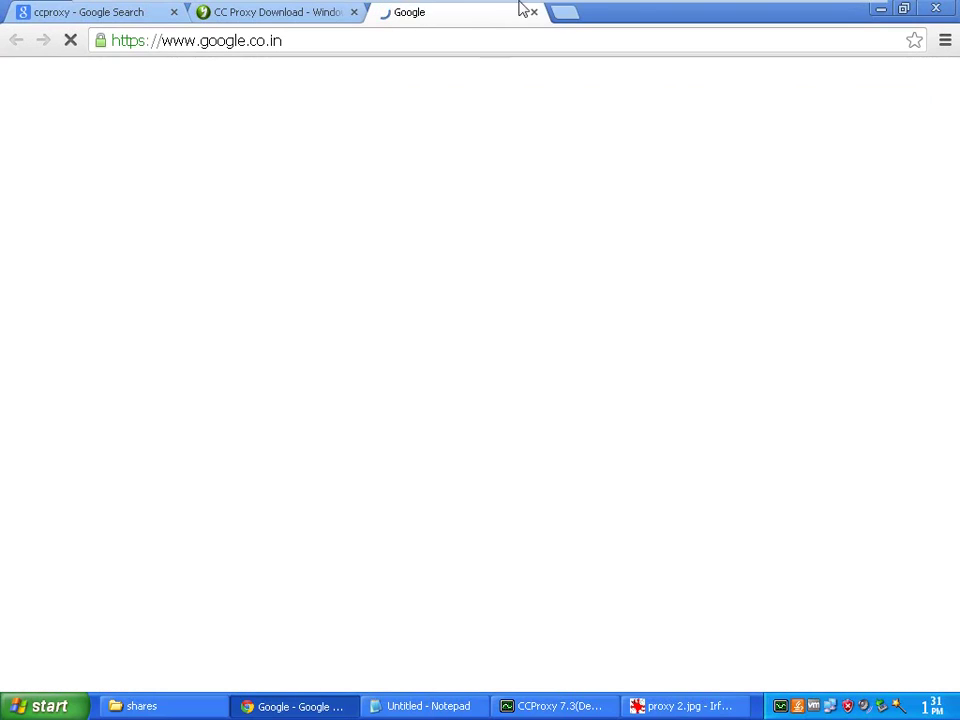
pyautogui.click(882, 12)
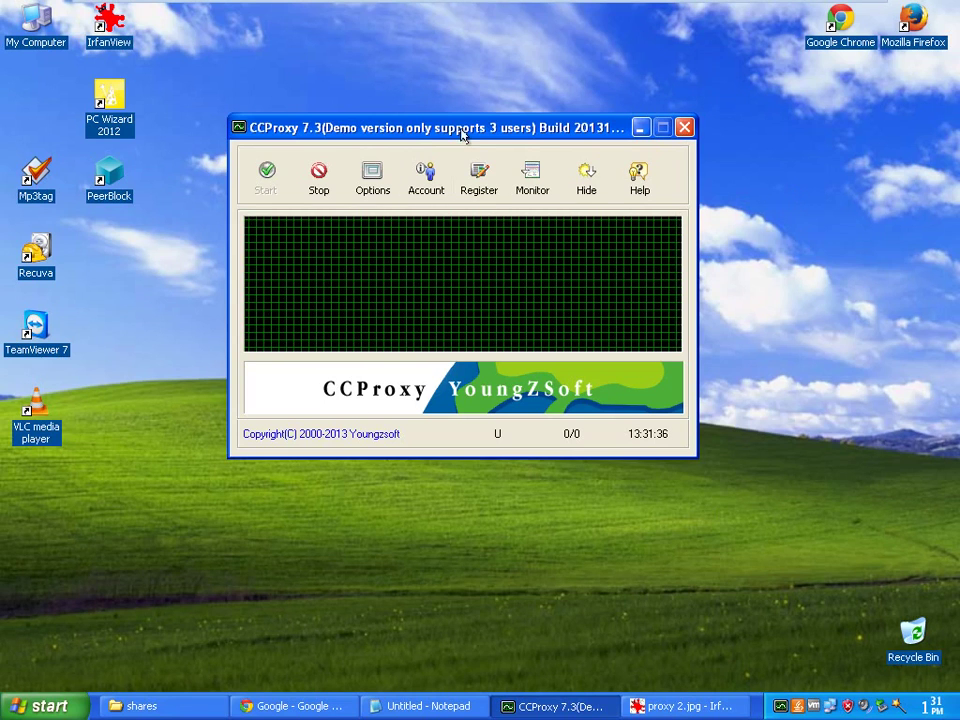
# Nudge the CCProxy window up and to the right, then restore Chrome with the Google homepage
pyautogui.moveTo(463, 131); pyautogui.dragTo(473, 158)
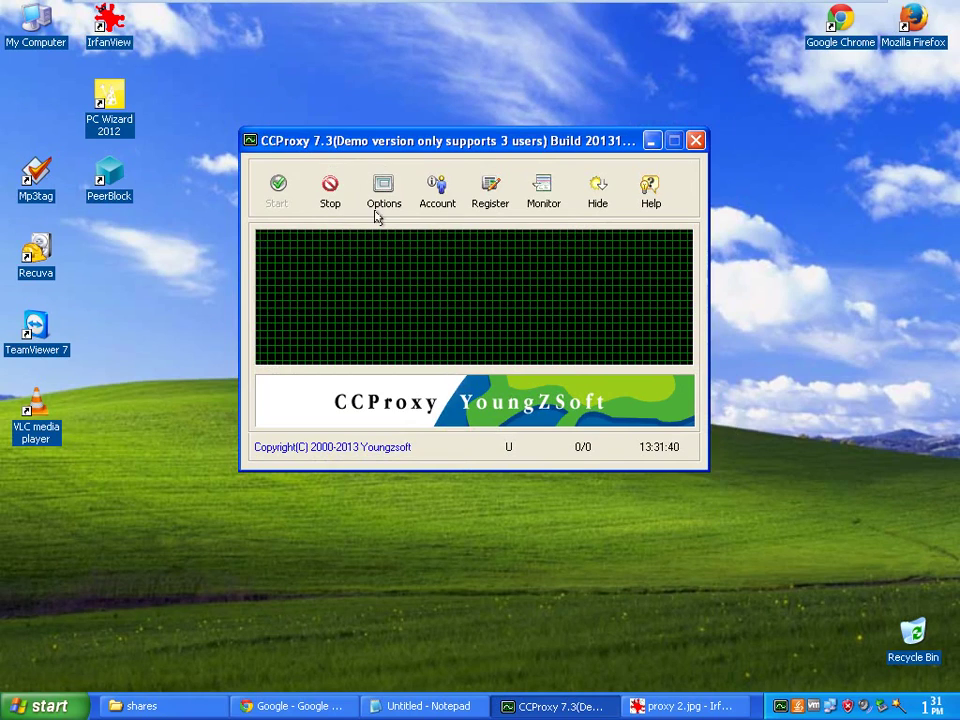
pyautogui.moveTo(490, 146); pyautogui.dragTo(503, 132)
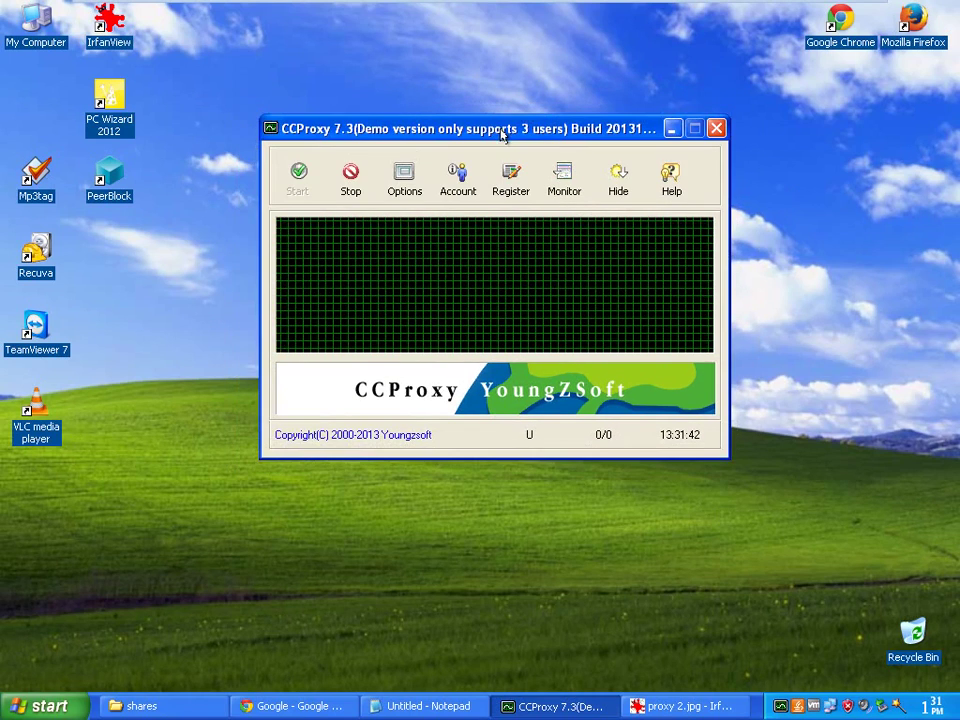
pyautogui.click(272, 708)
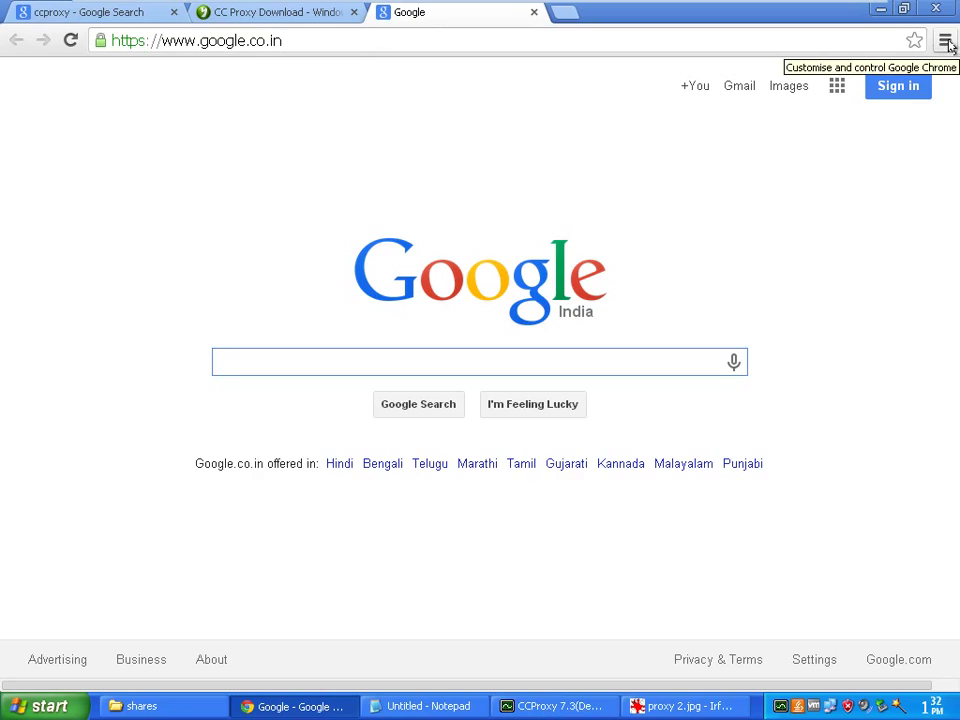
# Open Chrome Settings, expand the advanced settings, and scroll down to the Network proxy section
pyautogui.click(944, 44)
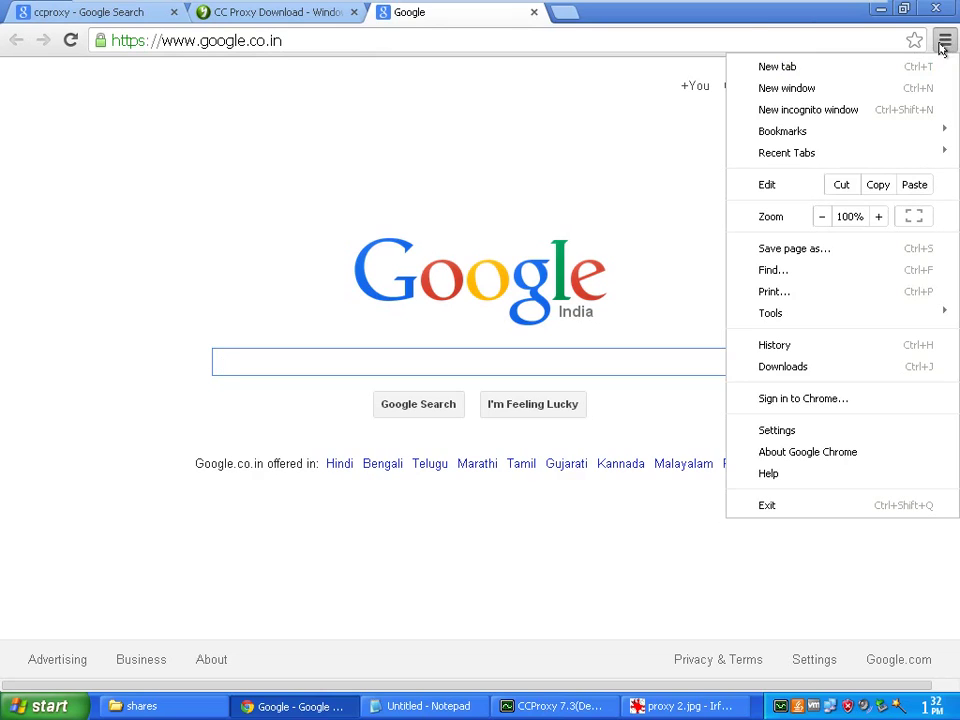
pyautogui.click(761, 432)
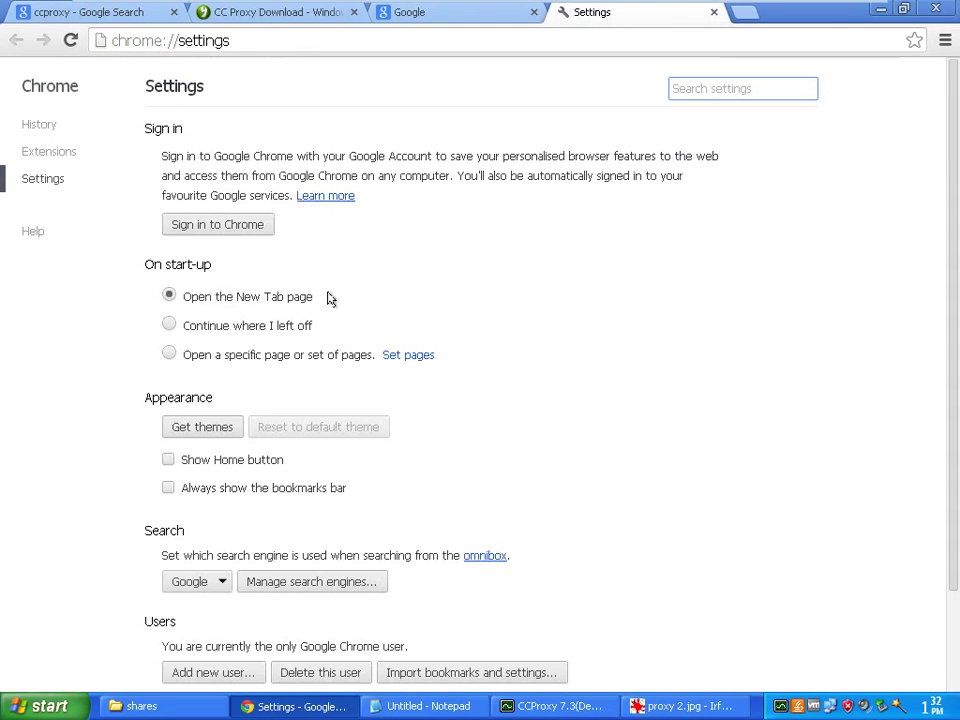
pyautogui.scroll(-2, 328, 300)
pyautogui.scroll(1, 328, 300)
pyautogui.scroll(-1, 328, 302)
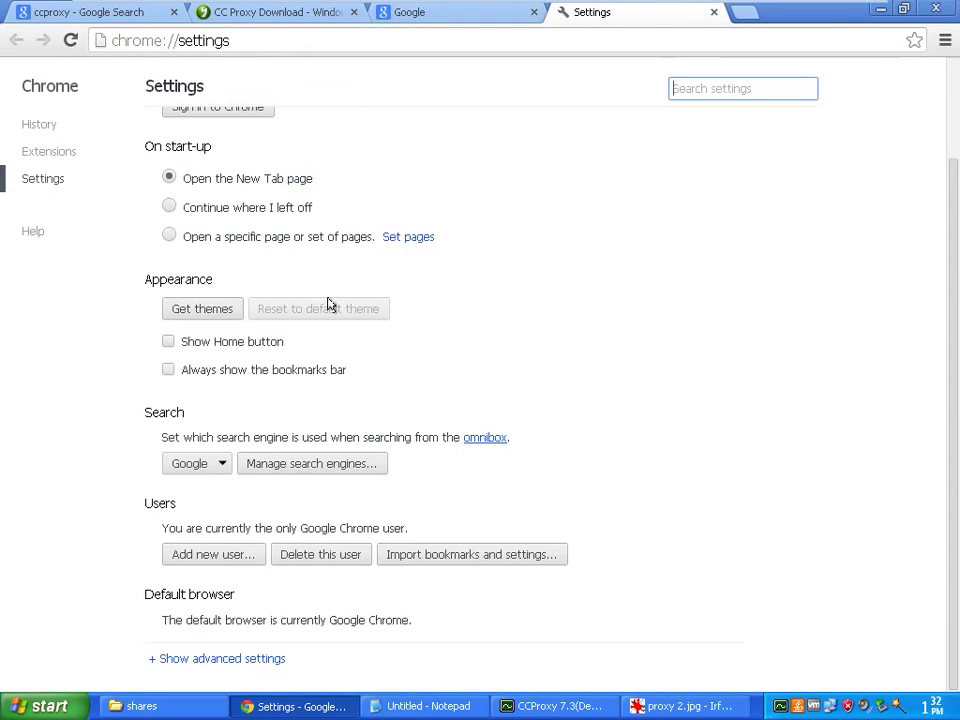
pyautogui.click(222, 659)
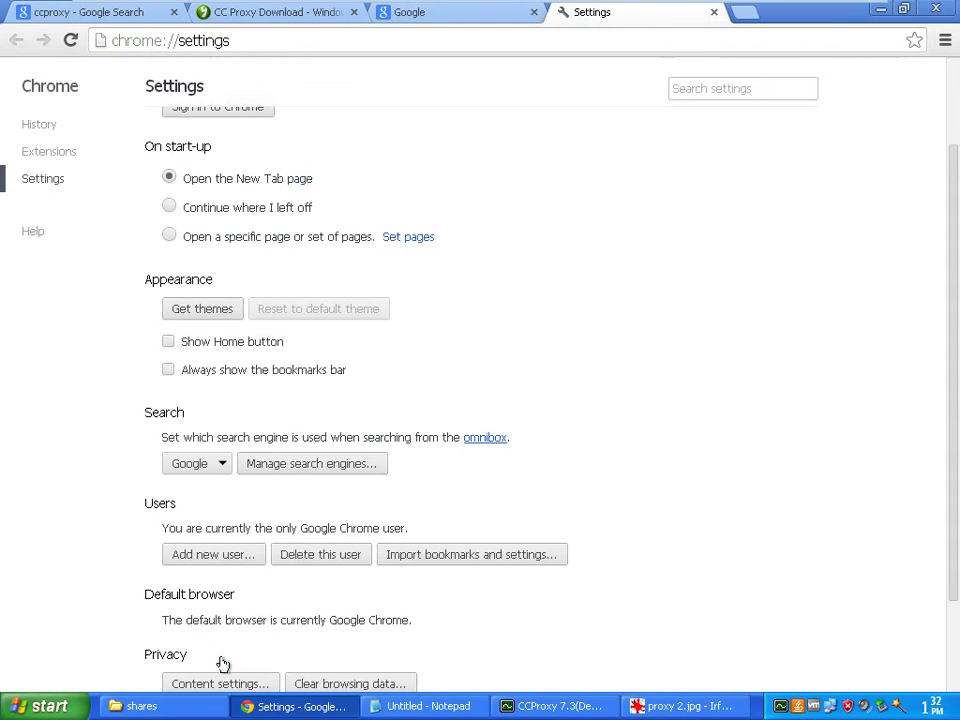
pyautogui.scroll(-4, 250, 644)
pyautogui.scroll(-3, 250, 644)
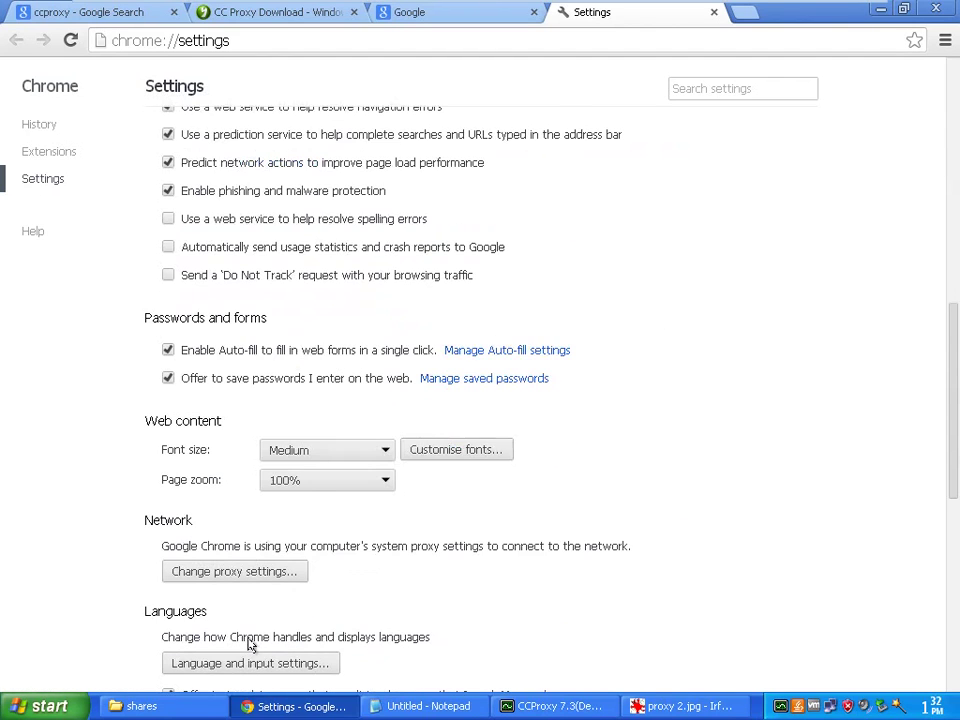
pyautogui.scroll(-1, 250, 644)
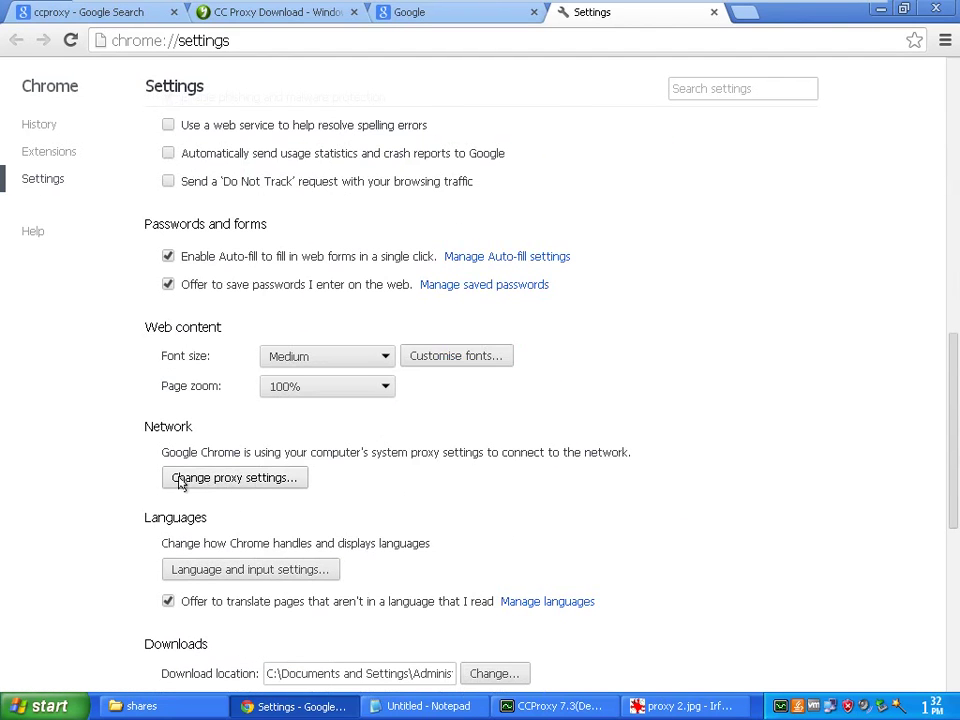
# Enable the LAN proxy server at 127.0.0.1, port 80, with CCProxy placed beside the dialogs
pyautogui.click(228, 479)
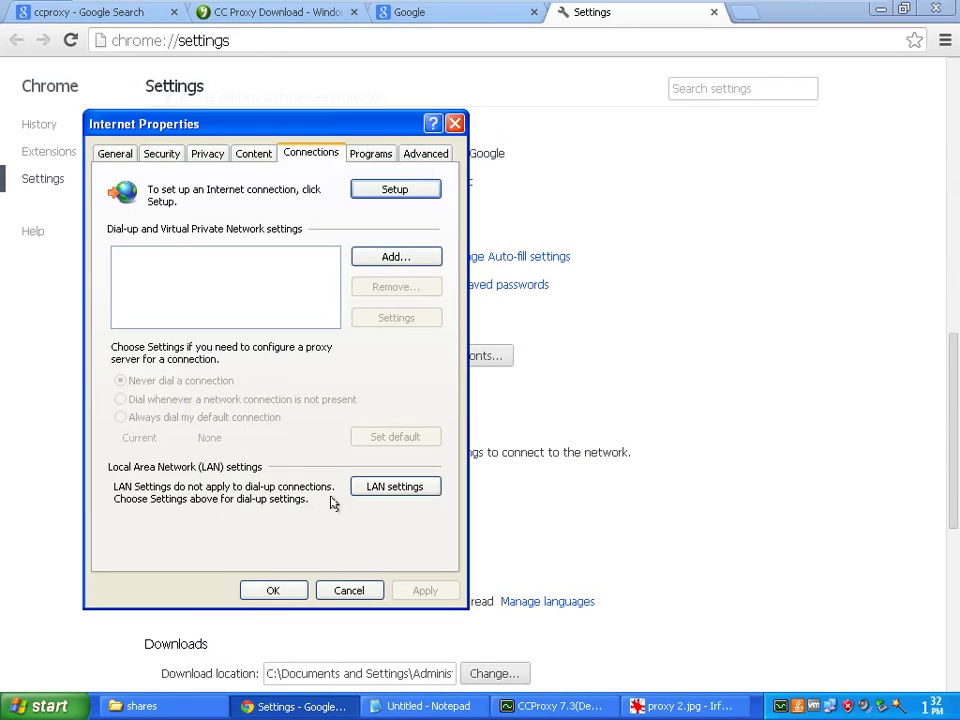
pyautogui.click(398, 488)
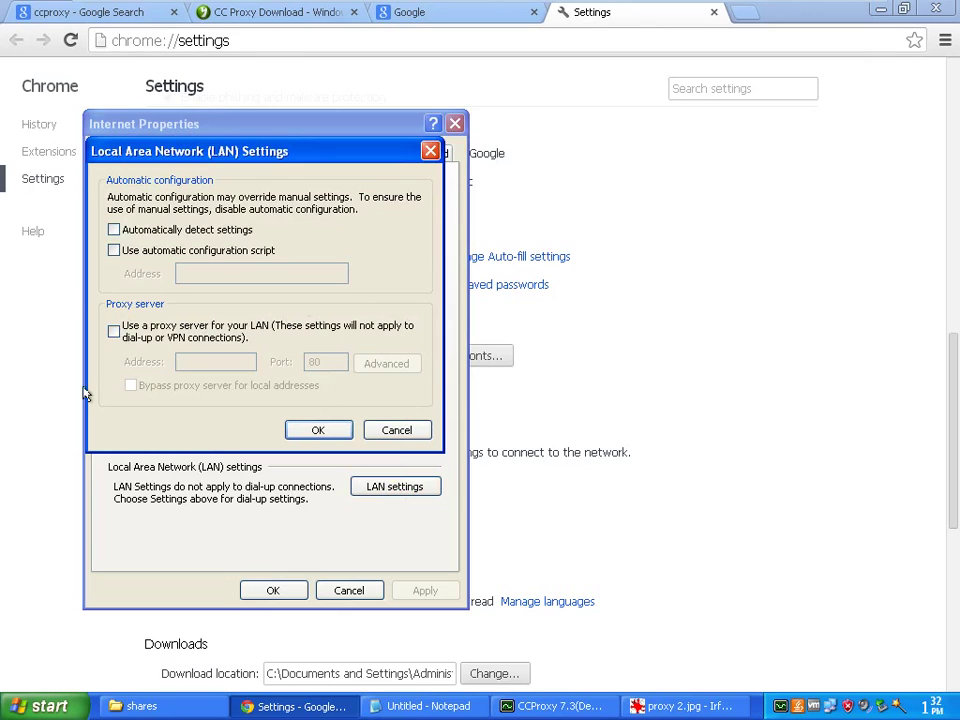
pyautogui.click(563, 708)
pyautogui.moveTo(553, 132); pyautogui.dragTo(671, 169)
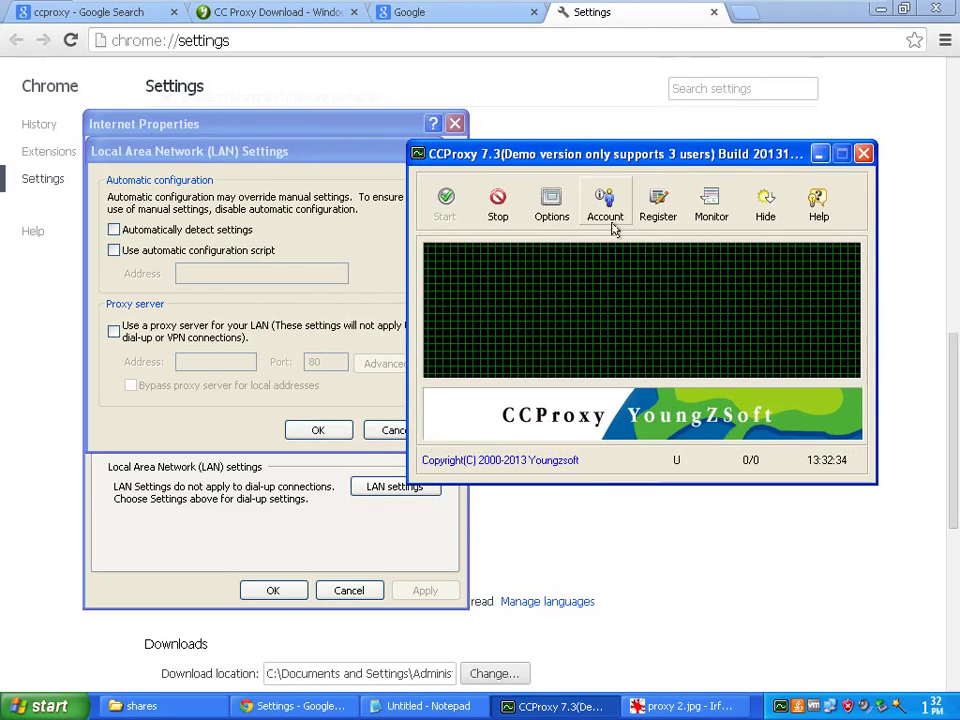
pyautogui.click(113, 330)
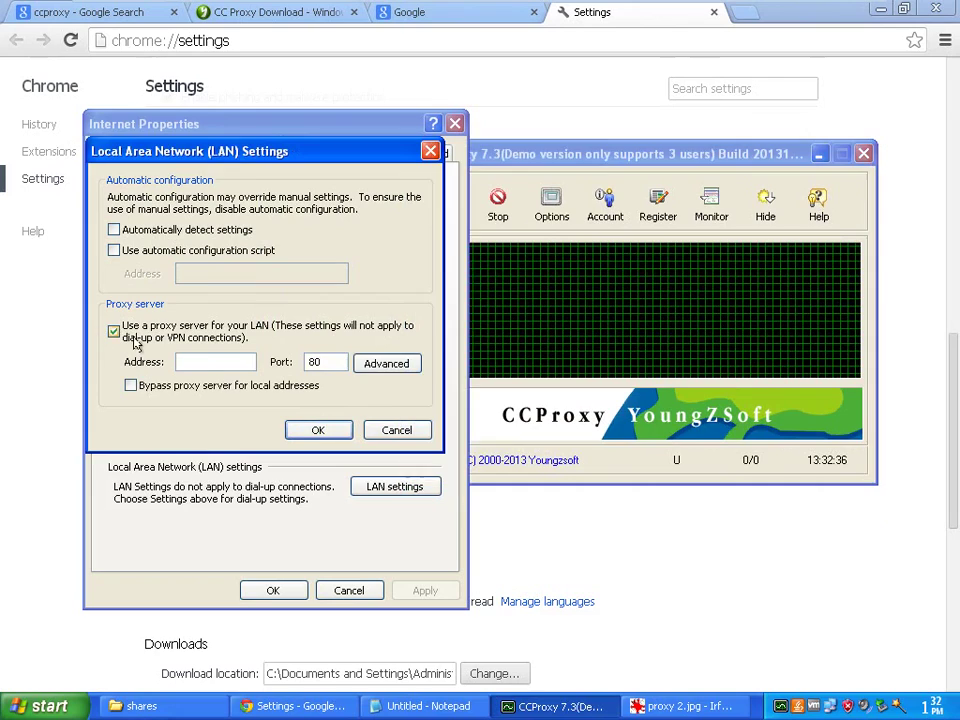
pyautogui.click(203, 361)
pyautogui.write('127.0.0.1')
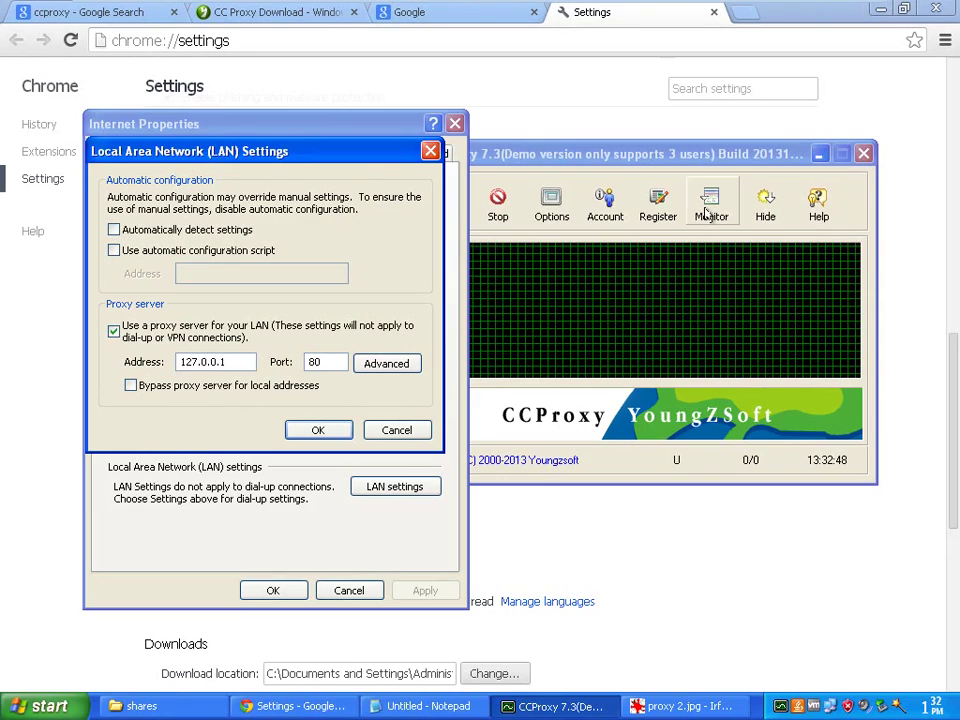
pyautogui.click(680, 158)
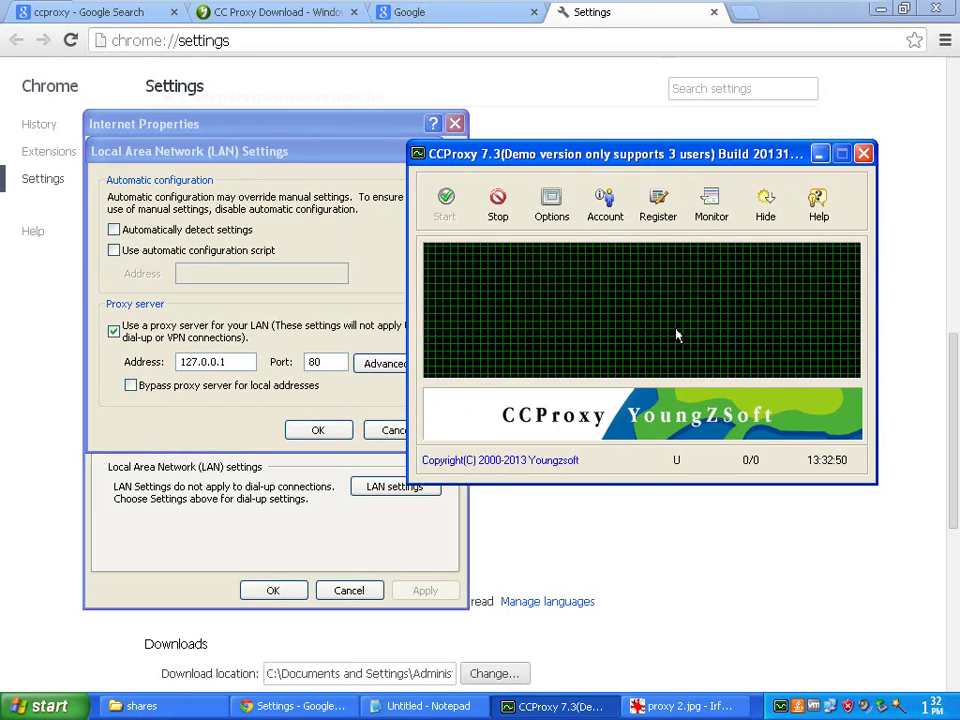
# Check the PC's IP address, 192.168.1.141, in the network connection status details
pyautogui.doubleClick(830, 707)
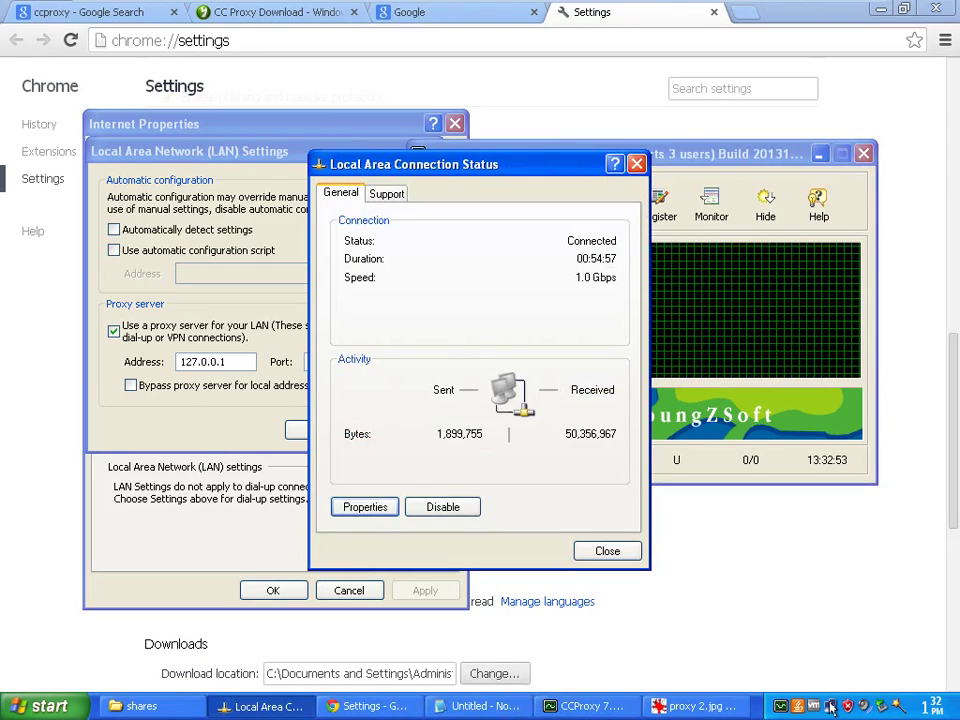
pyautogui.click(386, 193)
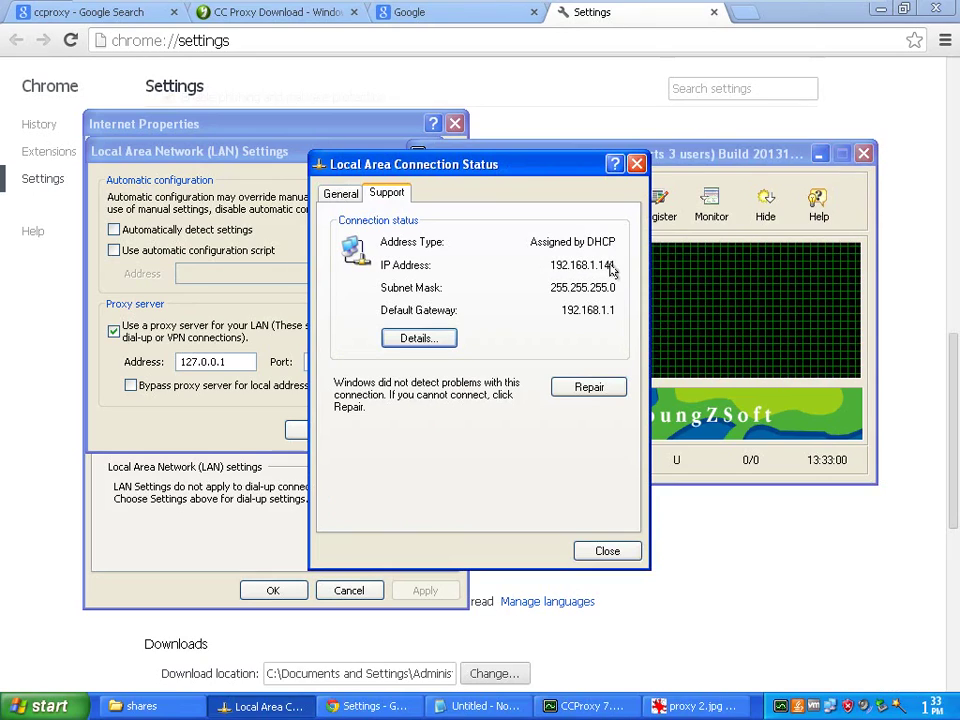
pyautogui.click(637, 164)
# Close LAN Settings and Internet Properties and minimize Chrome, leaving CCProxy on the desktop
pyautogui.moveTo(236, 362); pyautogui.dragTo(165, 362)
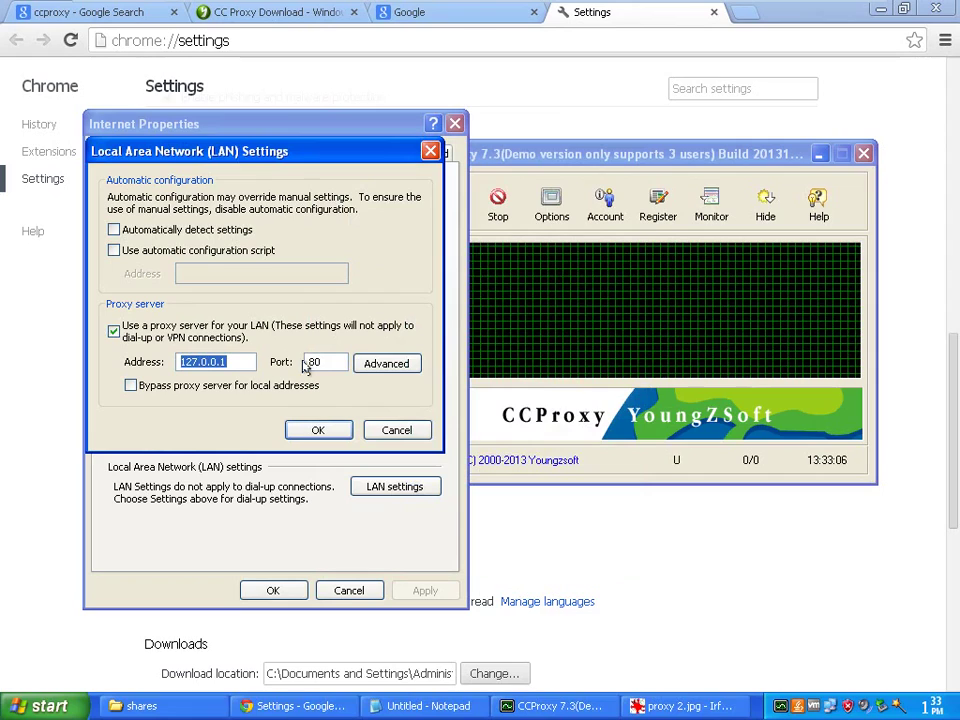
pyautogui.moveTo(321, 362); pyautogui.dragTo(306, 362)
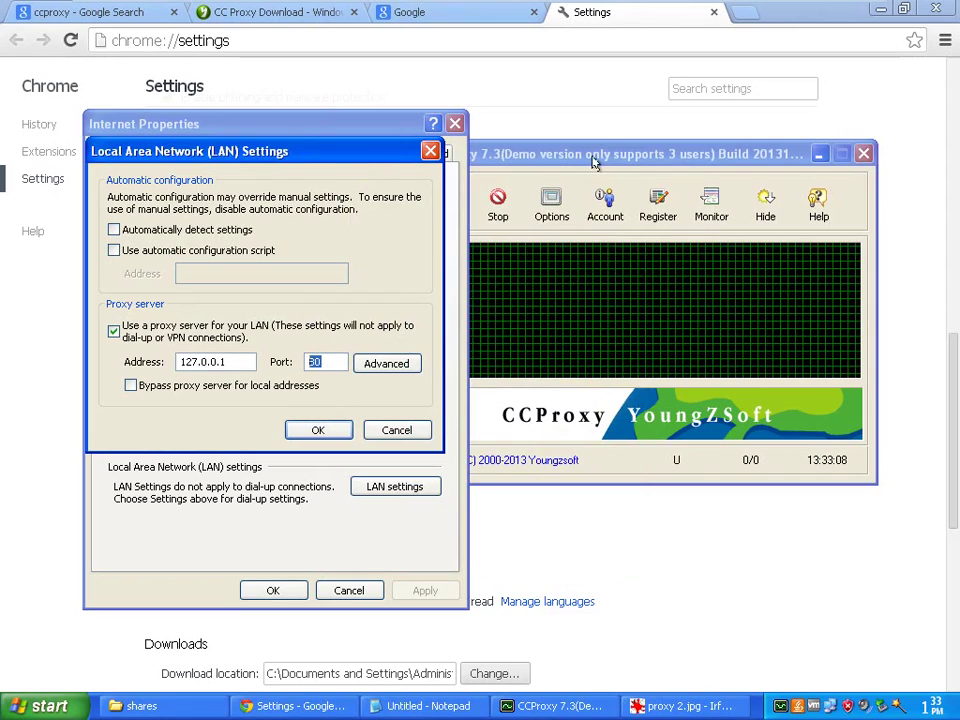
pyautogui.click(594, 158)
pyautogui.click(322, 362)
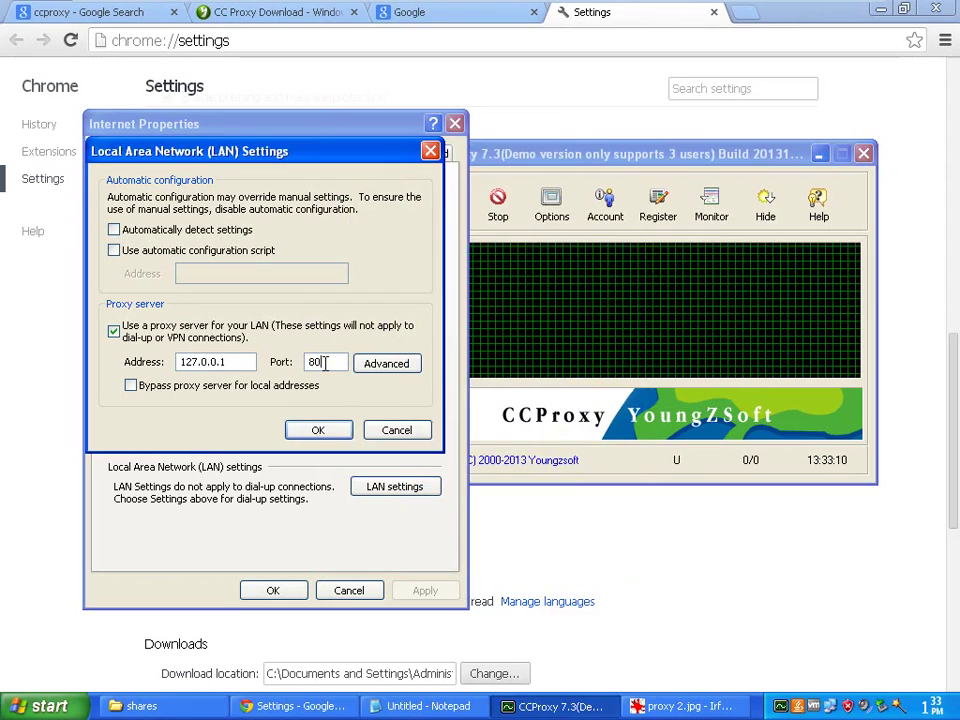
pyautogui.click(676, 150)
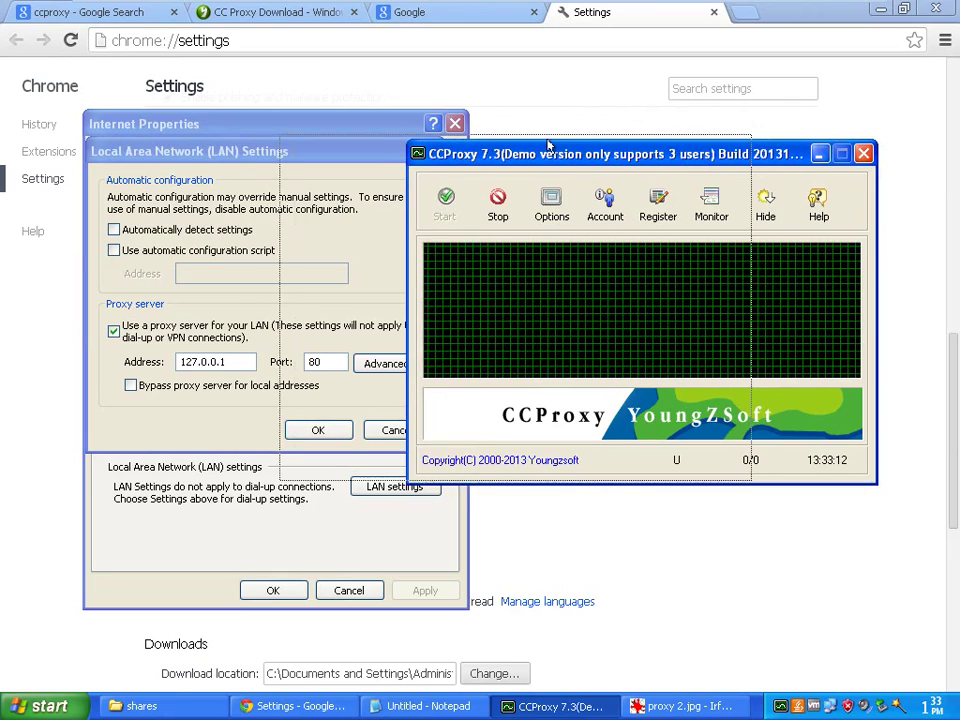
pyautogui.moveTo(676, 150); pyautogui.dragTo(551, 146)
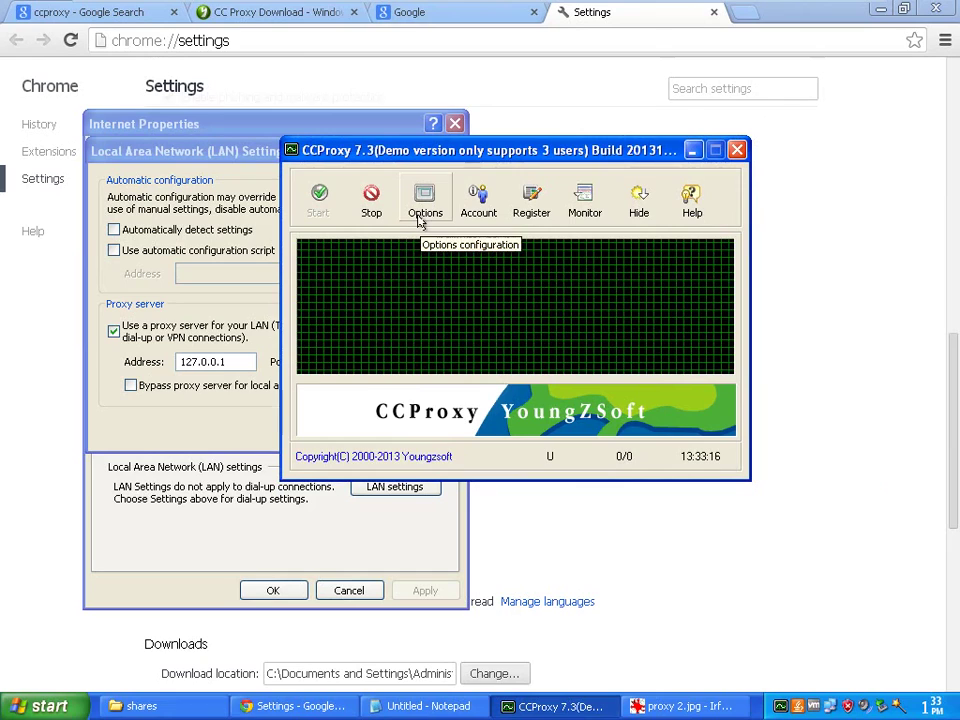
pyautogui.click(221, 149)
pyautogui.click(431, 150)
pyautogui.click(452, 124)
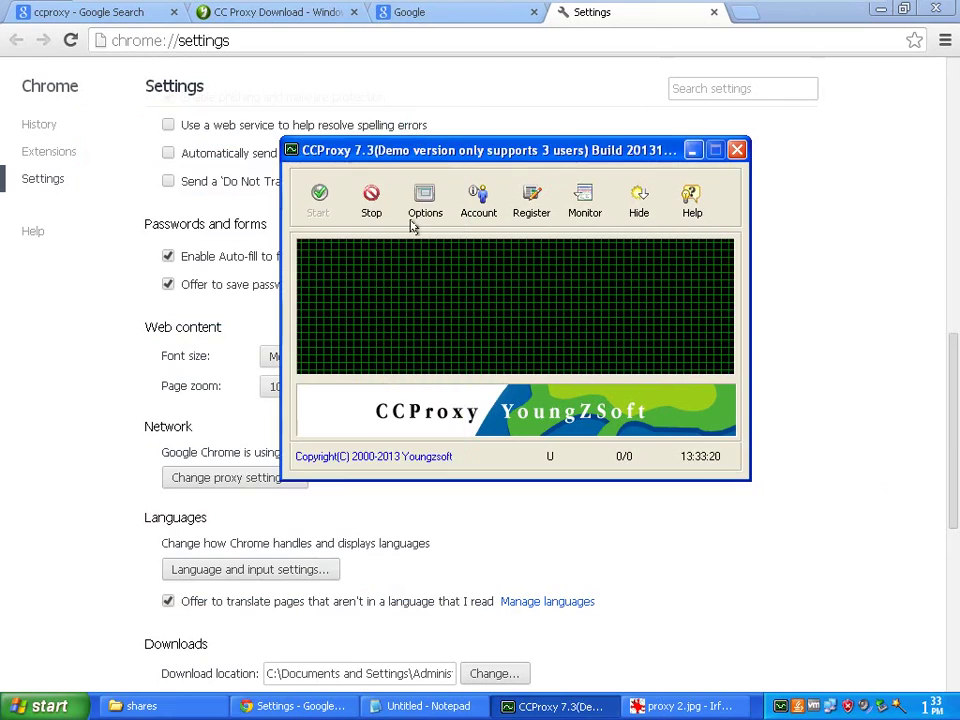
pyautogui.moveTo(448, 146); pyautogui.dragTo(397, 165)
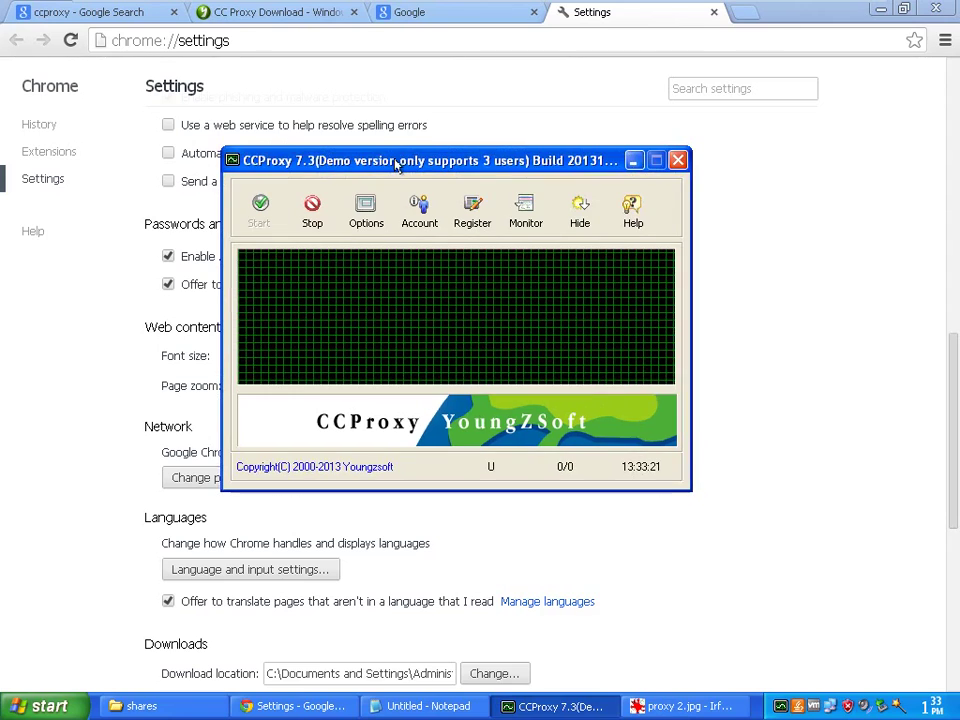
pyautogui.click(880, 10)
# Reposition the CCProxy window, then stop and restart the proxy service
pyautogui.moveTo(456, 161); pyautogui.dragTo(458, 178)
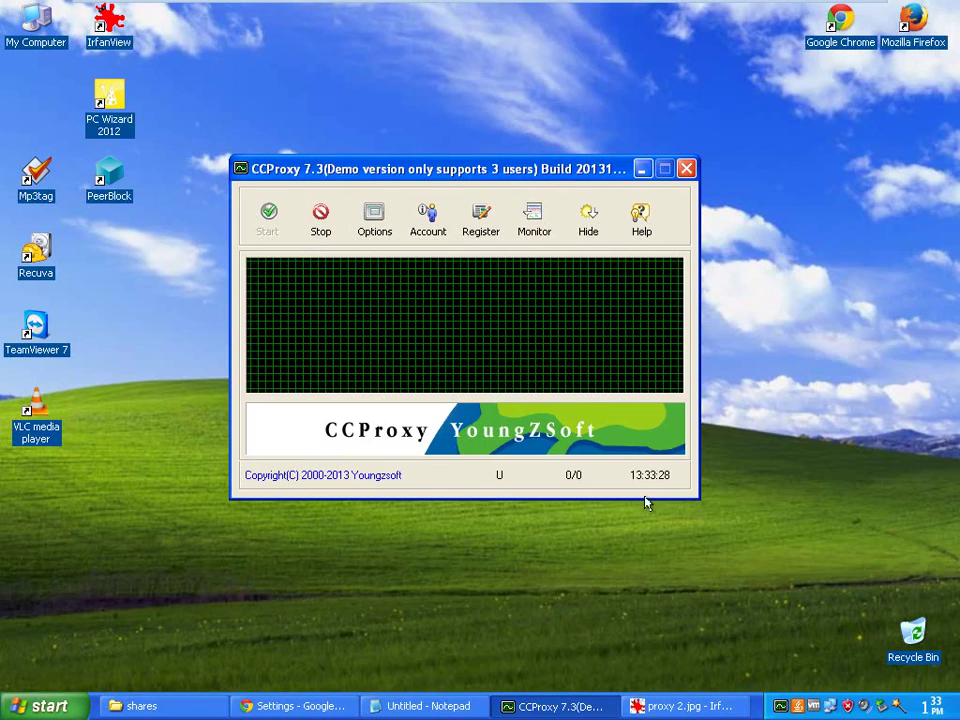
pyautogui.moveTo(343, 168); pyautogui.dragTo(352, 159)
pyautogui.click(310, 226)
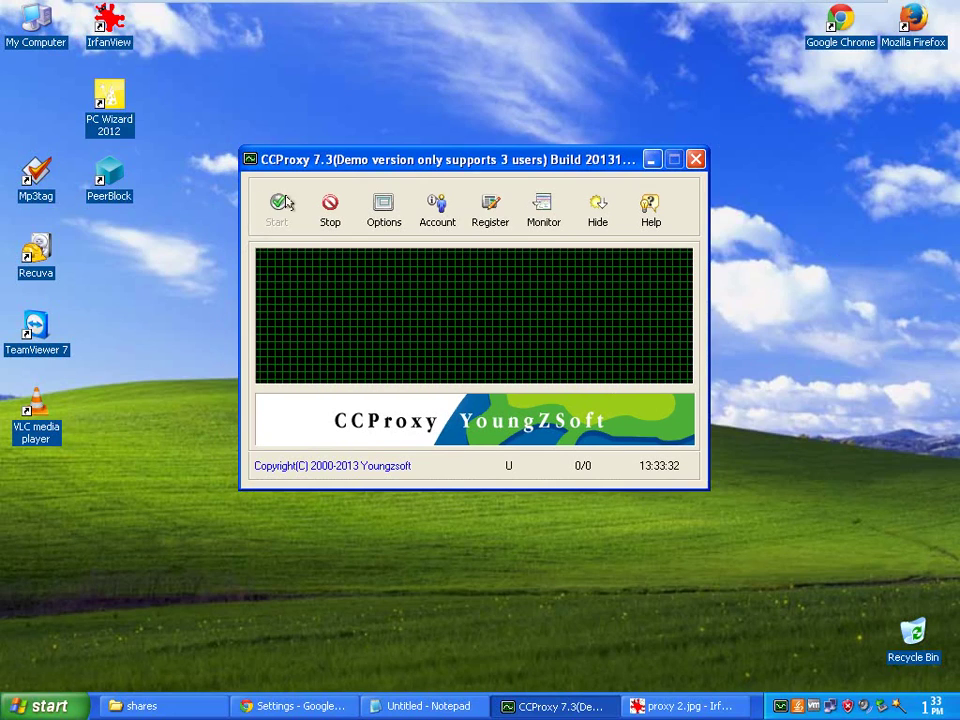
pyautogui.click(274, 207)
# In CCProxy Options, replace the HTTP/RTSP port 808 with 9090 and review the Secure and FTP(Web) ports
pyautogui.click(383, 214)
pyautogui.moveTo(430, 150); pyautogui.dragTo(450, 96)
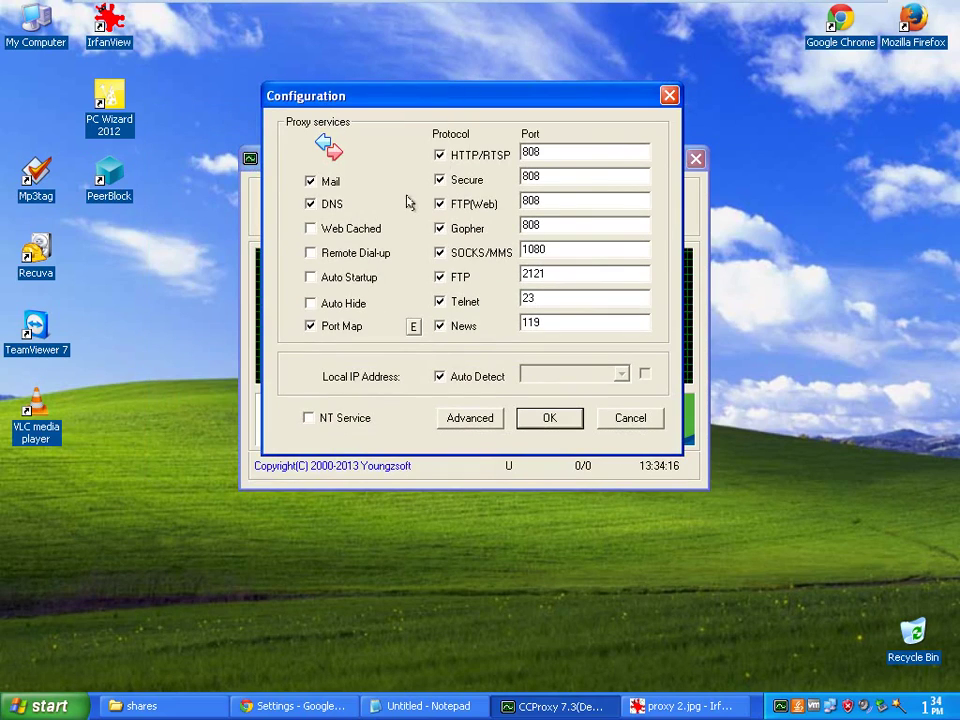
pyautogui.click(560, 153)
pyautogui.doubleClick(544, 152)
pyautogui.click(558, 153)
pyautogui.moveTo(550, 152); pyautogui.dragTo(493, 158)
pyautogui.write('9090')
pyautogui.moveTo(560, 150); pyautogui.dragTo(534, 152)
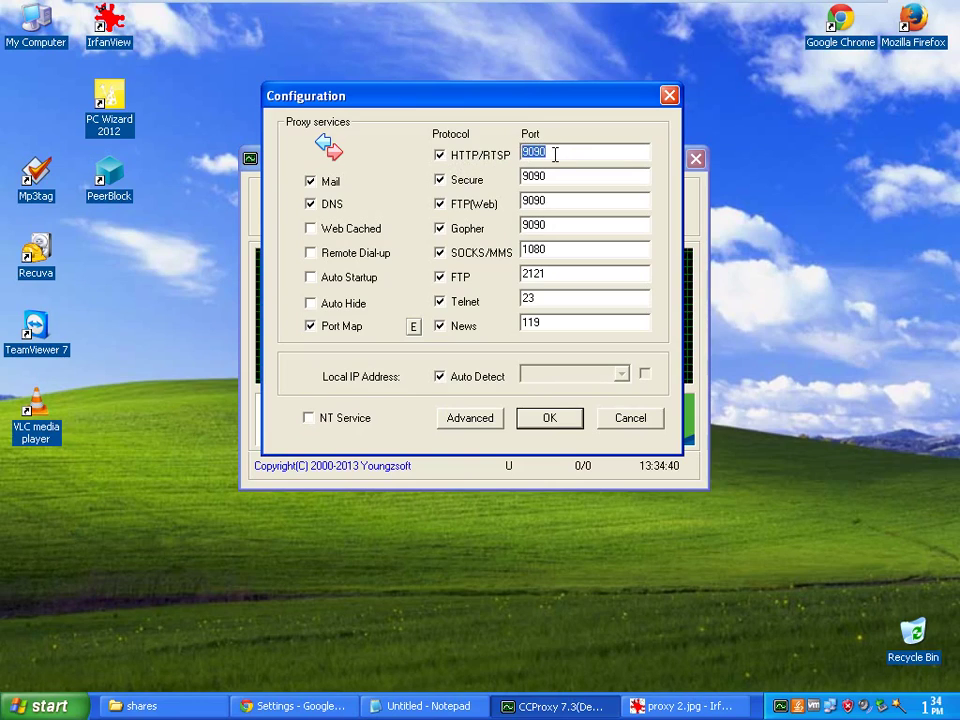
pyautogui.click(557, 152)
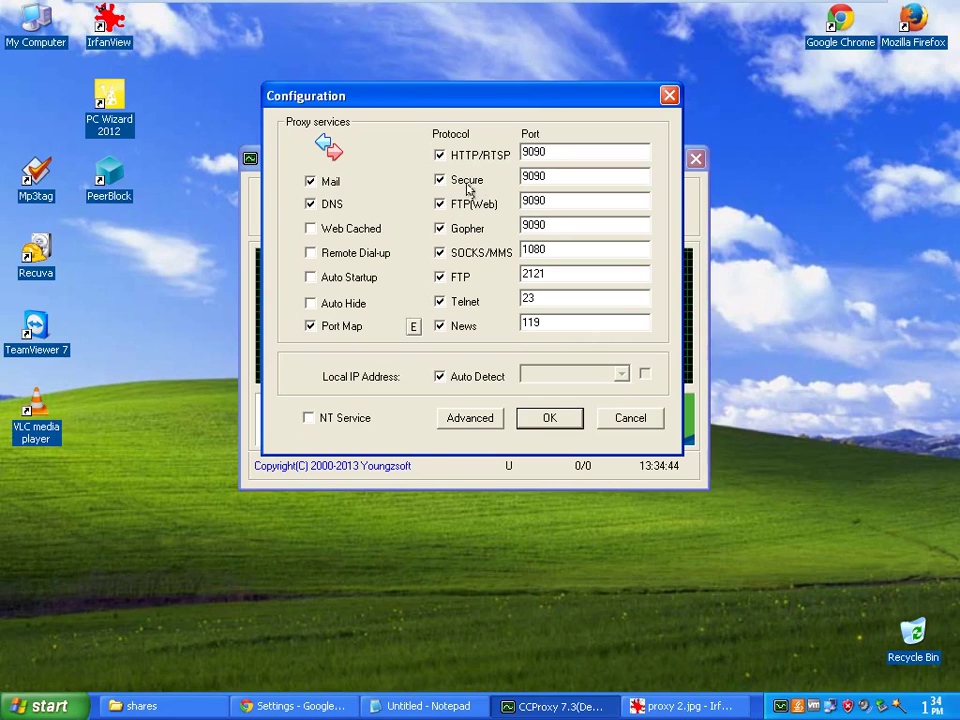
pyautogui.moveTo(561, 174); pyautogui.dragTo(522, 202)
pyautogui.click(553, 203)
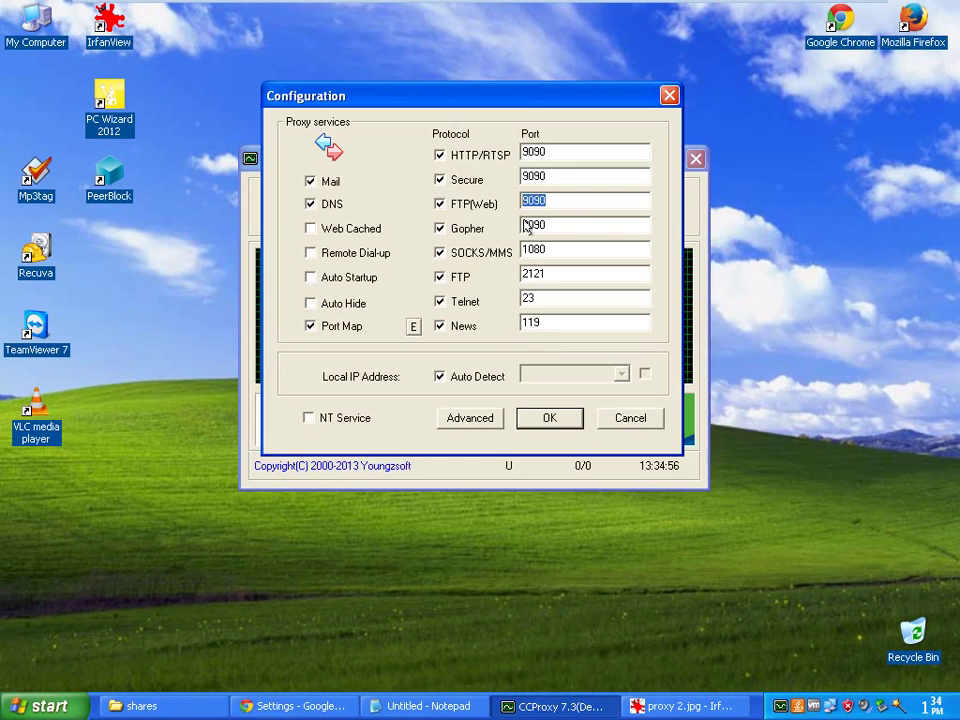
pyautogui.click(560, 152)
pyautogui.doubleClick(562, 151)
pyautogui.click(565, 150)
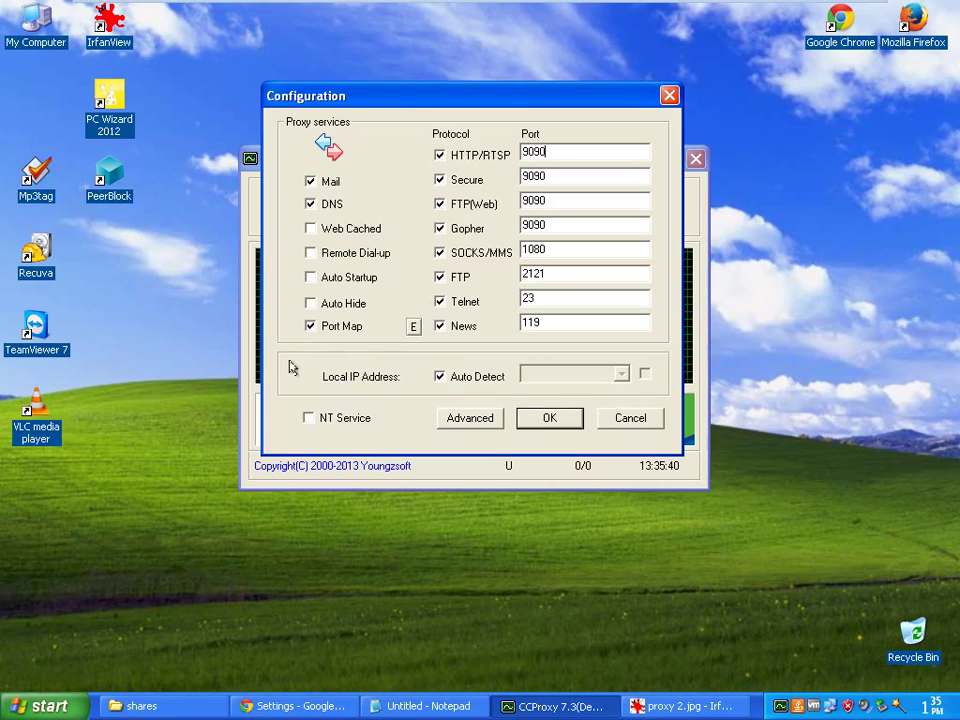
pyautogui.click(438, 377)
pyautogui.click(612, 374)
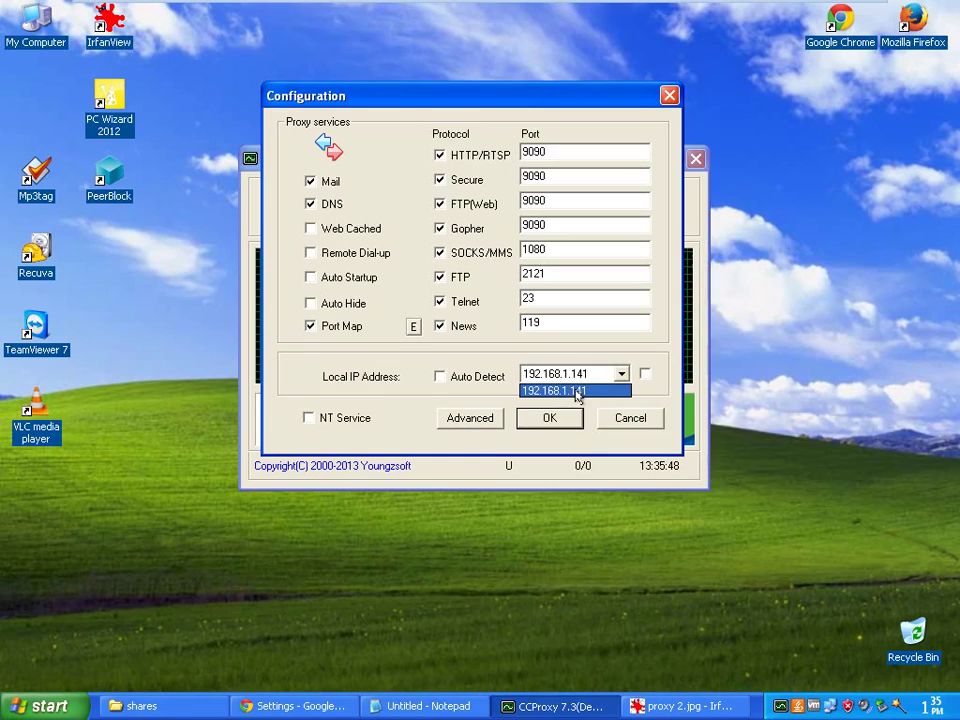
pyautogui.click(438, 377)
pyautogui.click(438, 377)
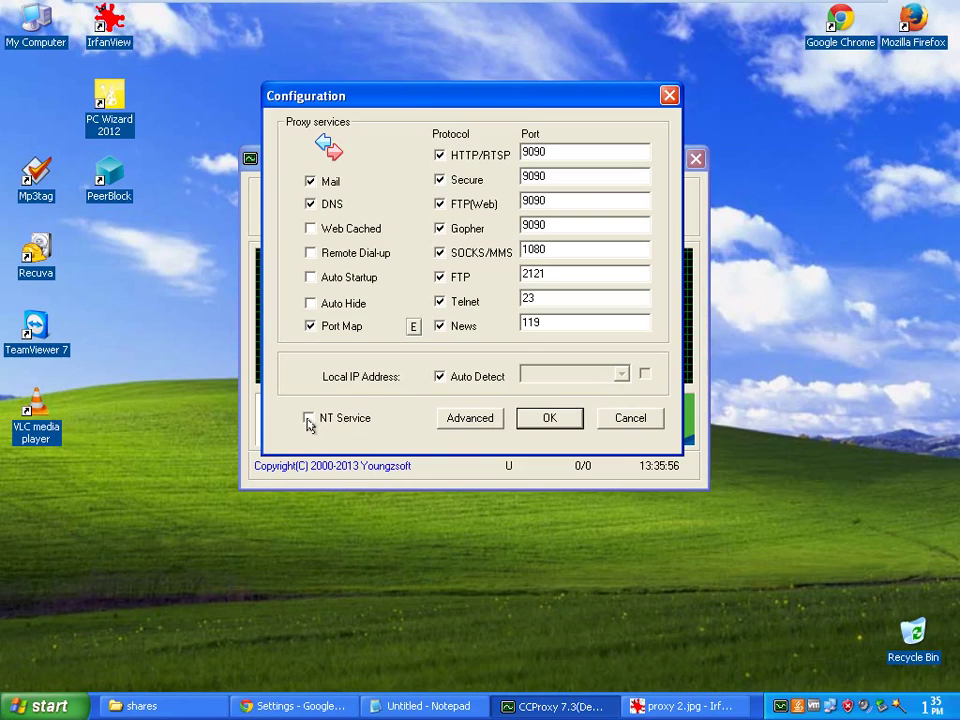
pyautogui.click(548, 417)
pyautogui.click(475, 423)
pyautogui.click(534, 424)
pyautogui.moveTo(536, 90); pyautogui.dragTo(644, 62)
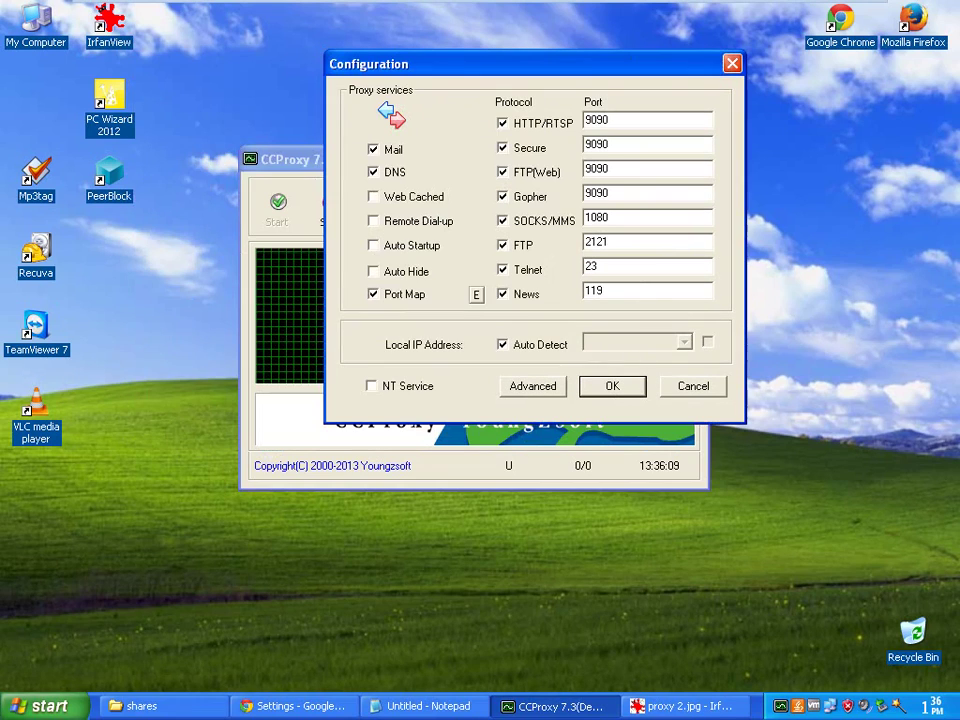
# Save the 9090 port settings and restart the proxy service
pyautogui.click(616, 388)
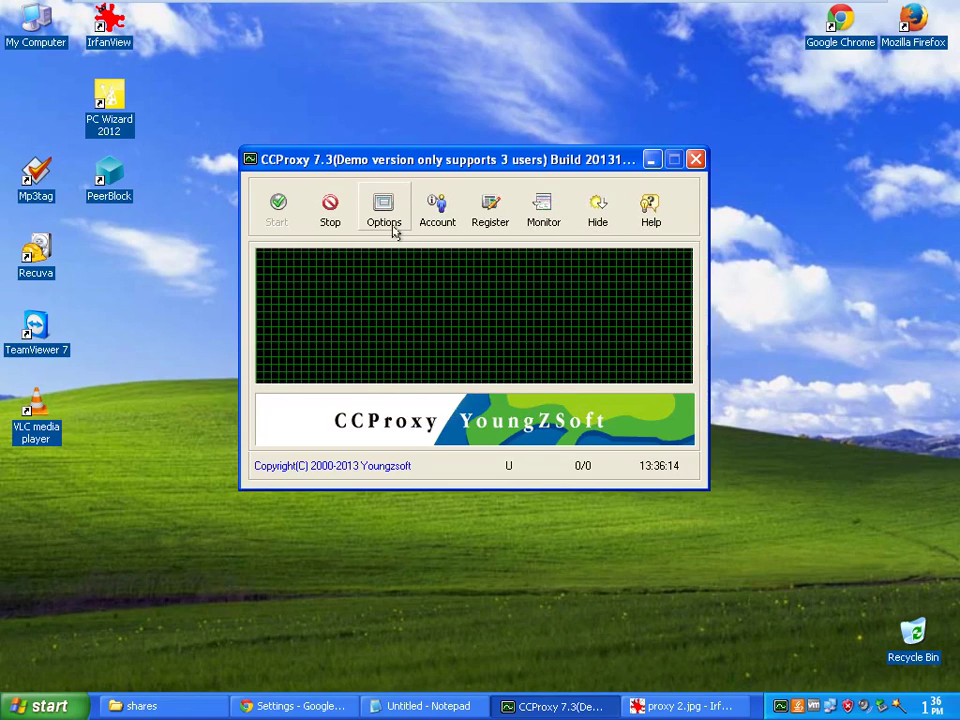
pyautogui.click(333, 219)
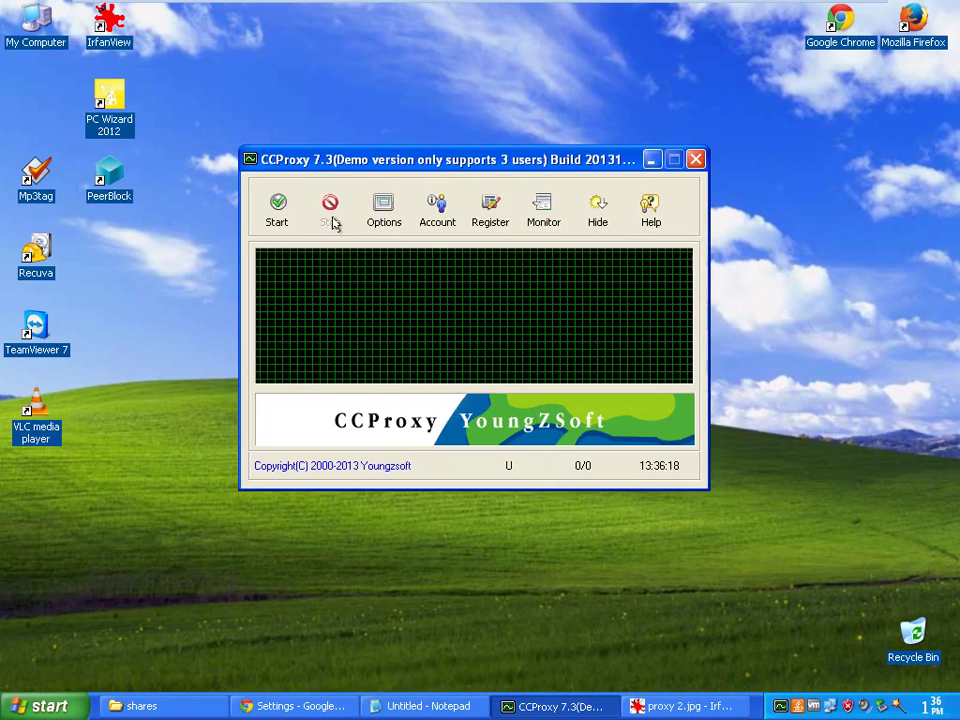
pyautogui.click(276, 215)
# Reopen Options to confirm the HTTP/RTSP port reads 9090, then close it unchanged
pyautogui.click(393, 216)
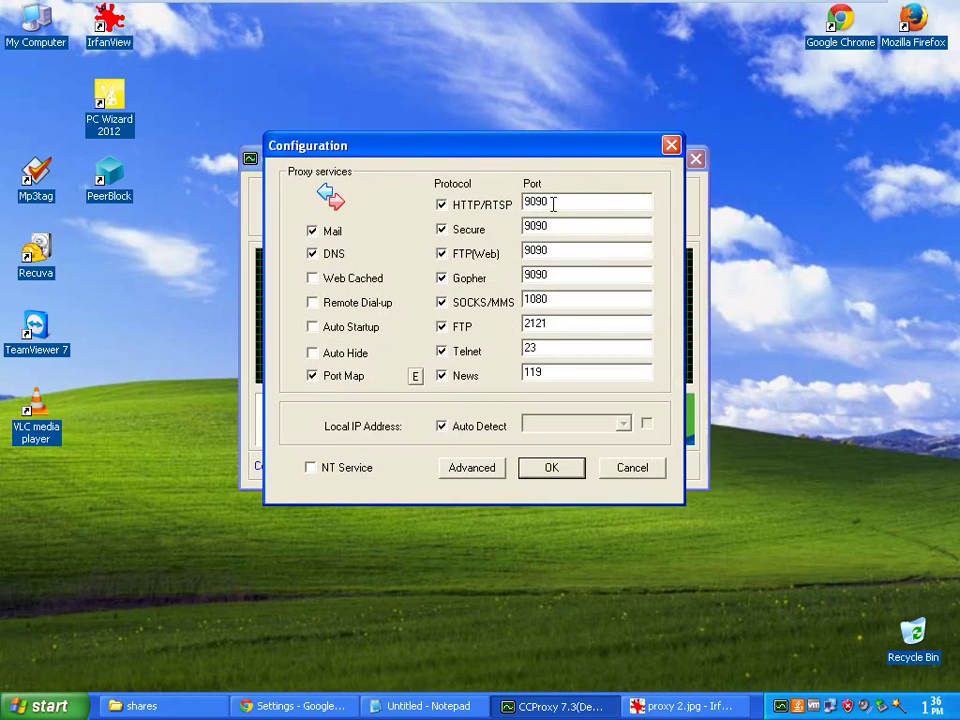
pyautogui.doubleClick(553, 202)
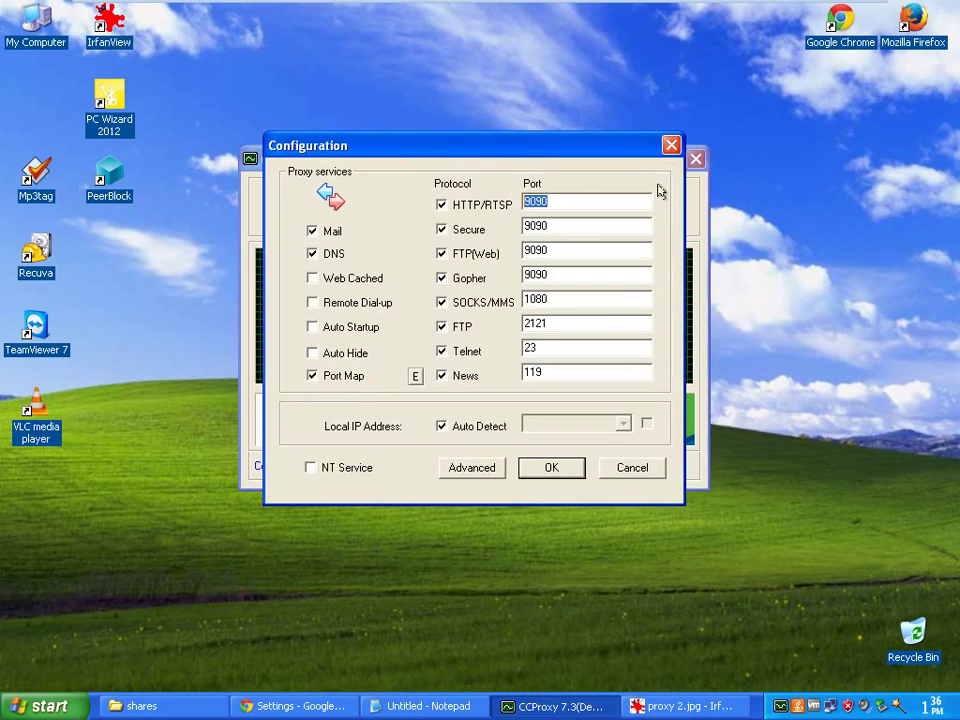
pyautogui.click(671, 145)
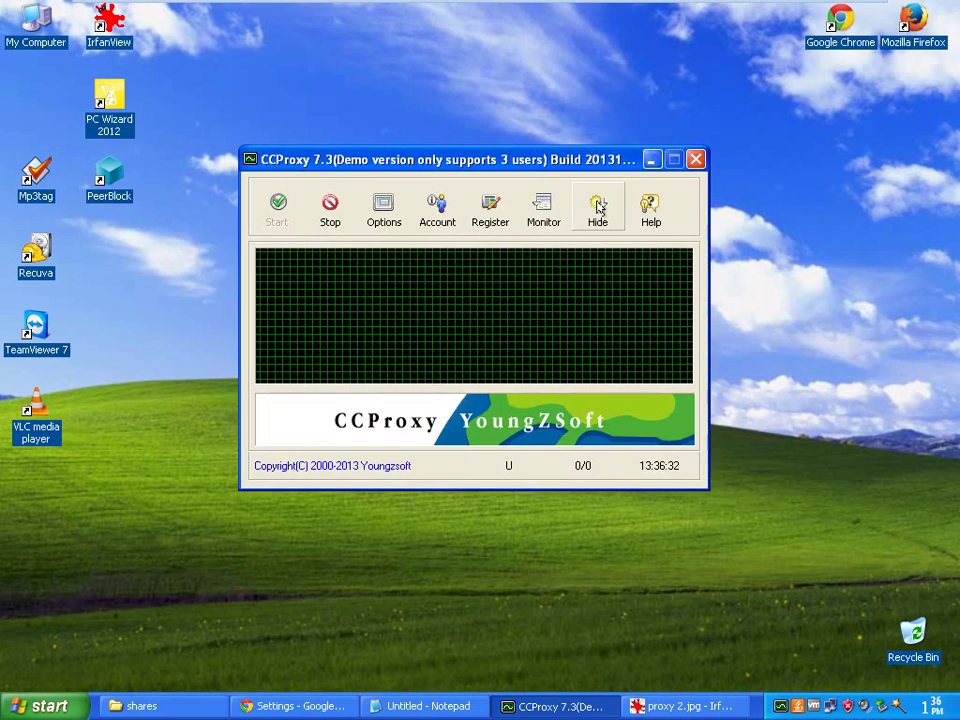
# From Chrome's settings, reach the LAN settings and tick 'Use a proxy server for your LAN'
pyautogui.click(300, 706)
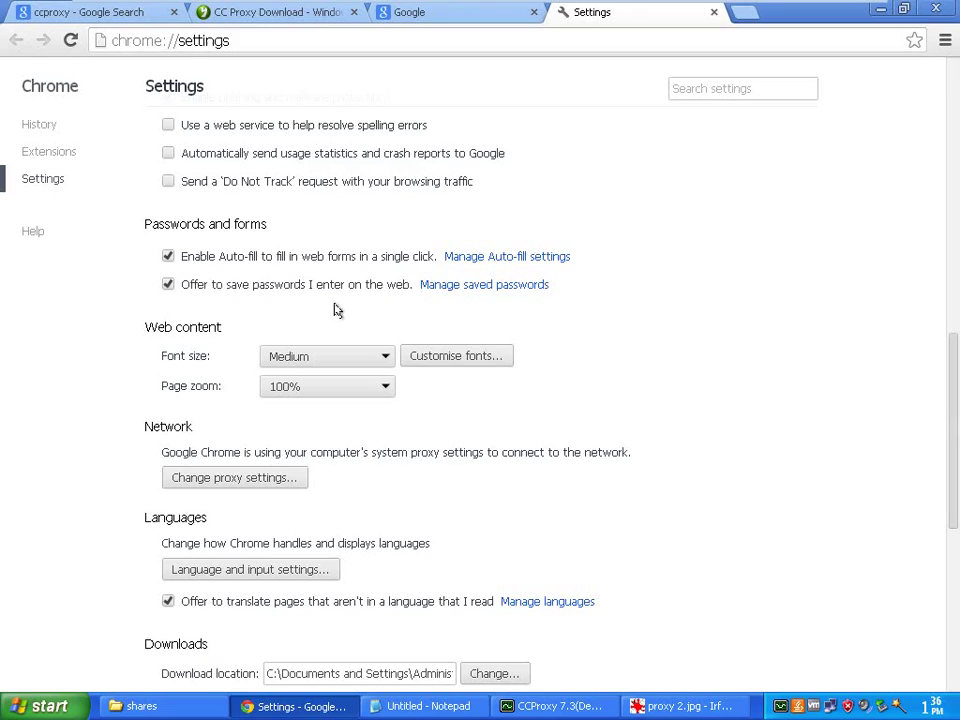
pyautogui.click(240, 478)
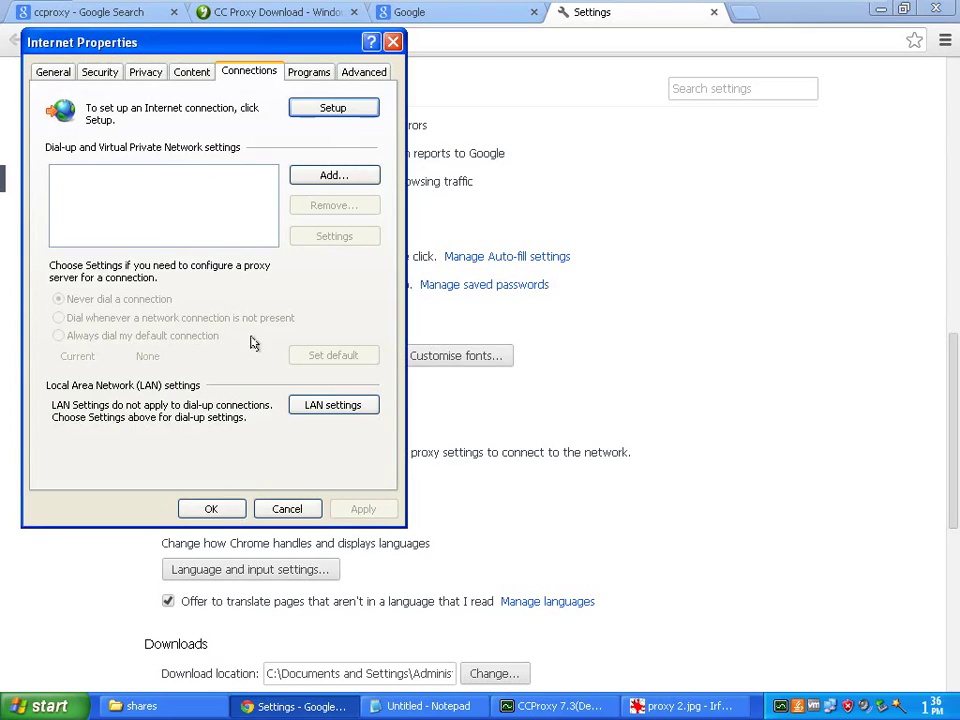
pyautogui.click(347, 404)
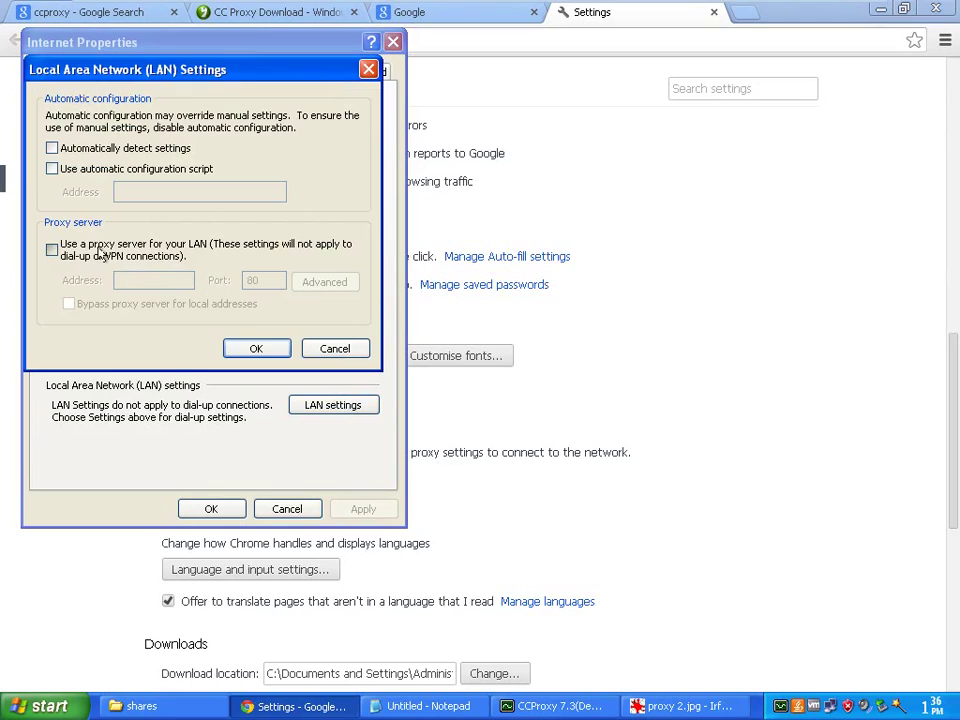
pyautogui.click(124, 251)
# Look up this PC's IP address, 192.168.1.141, in the network connection status
pyautogui.doubleClick(781, 706)
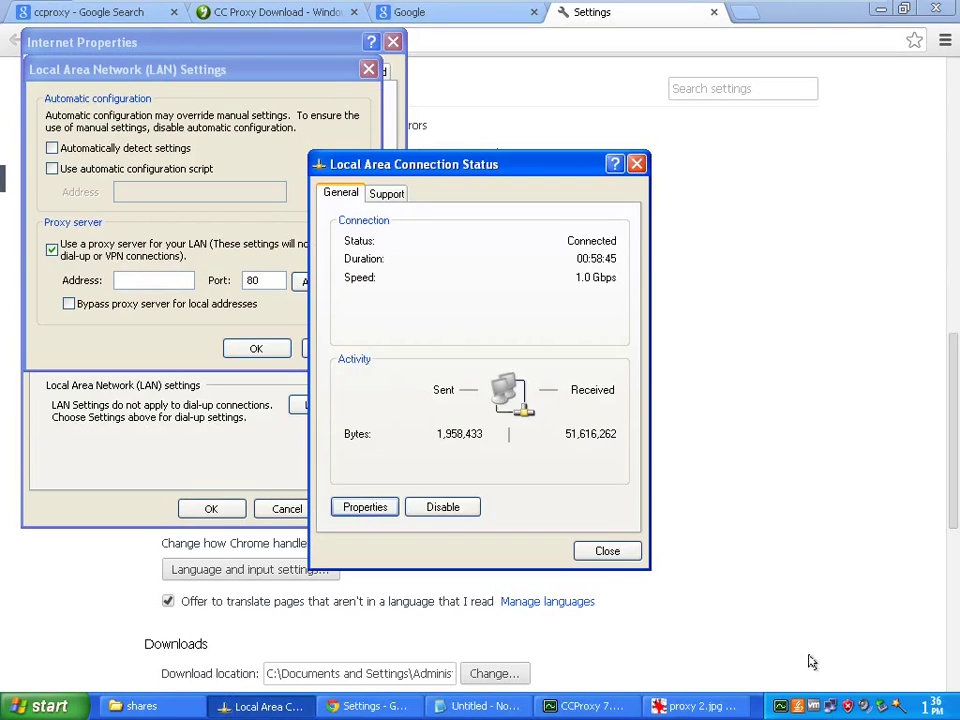
pyautogui.click(386, 192)
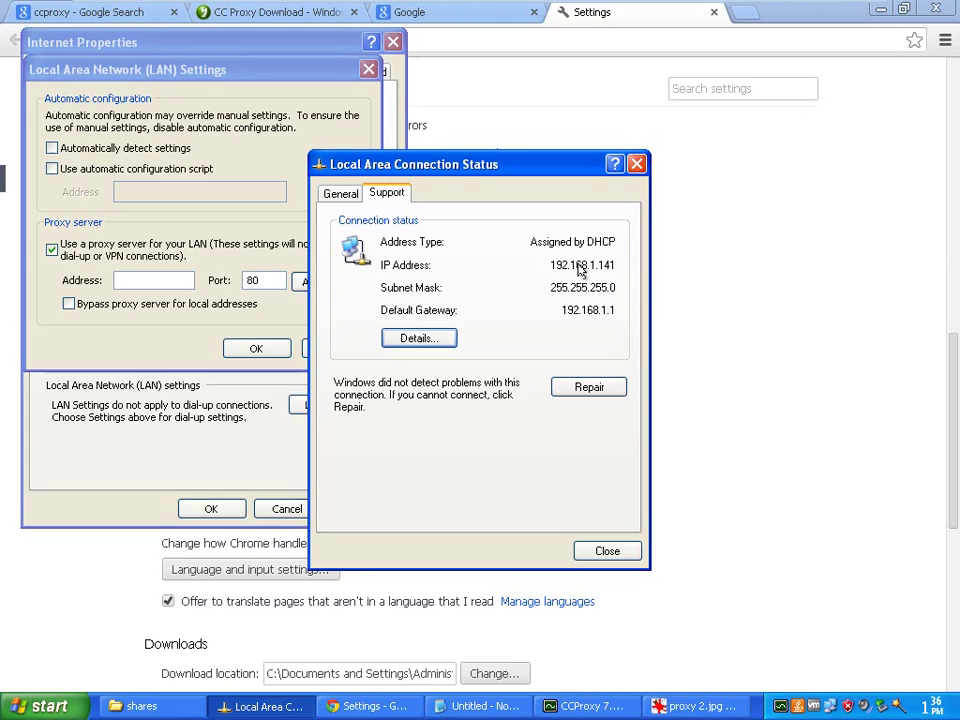
pyautogui.click(636, 163)
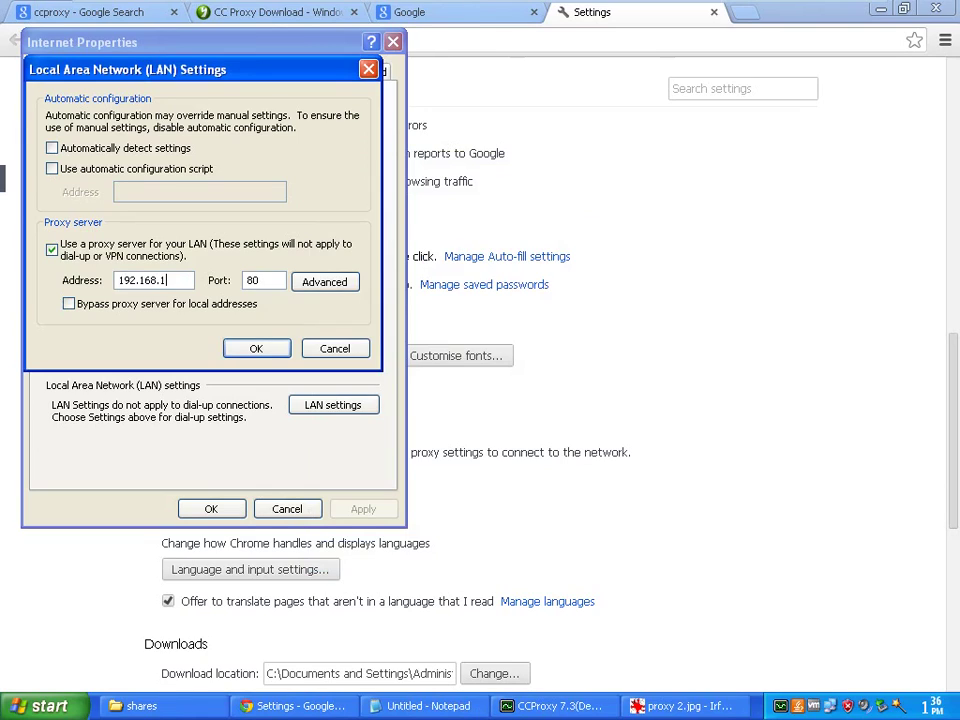
# Point the LAN proxy to 192.168.1.141 port 9090 and confirm both dialogs
pyautogui.write('41')
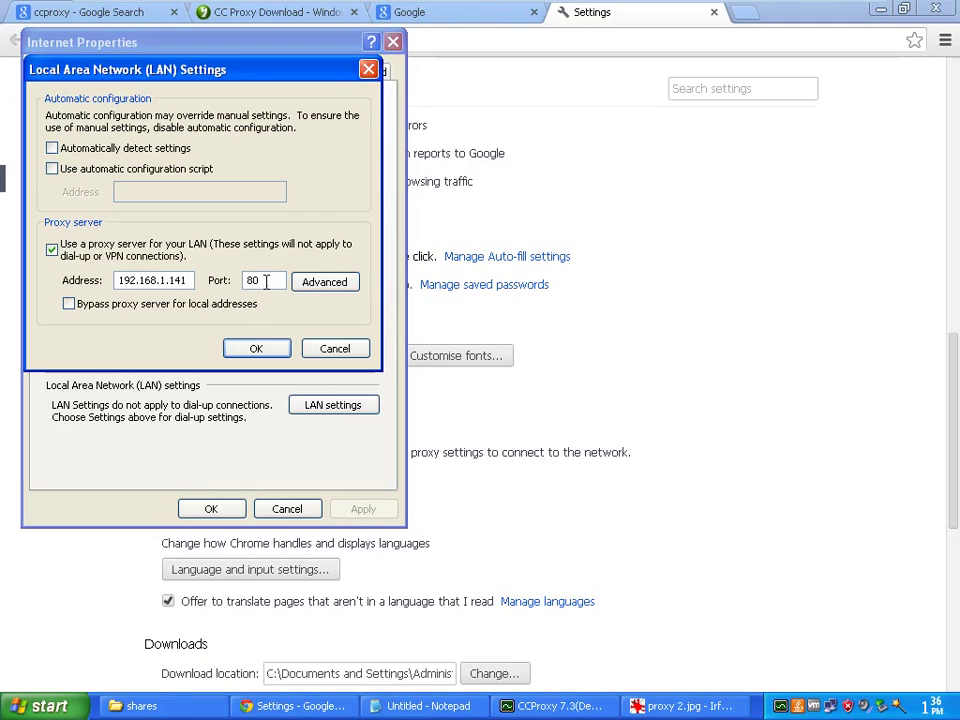
pyautogui.moveTo(266, 280); pyautogui.dragTo(232, 285)
pyautogui.write('9090')
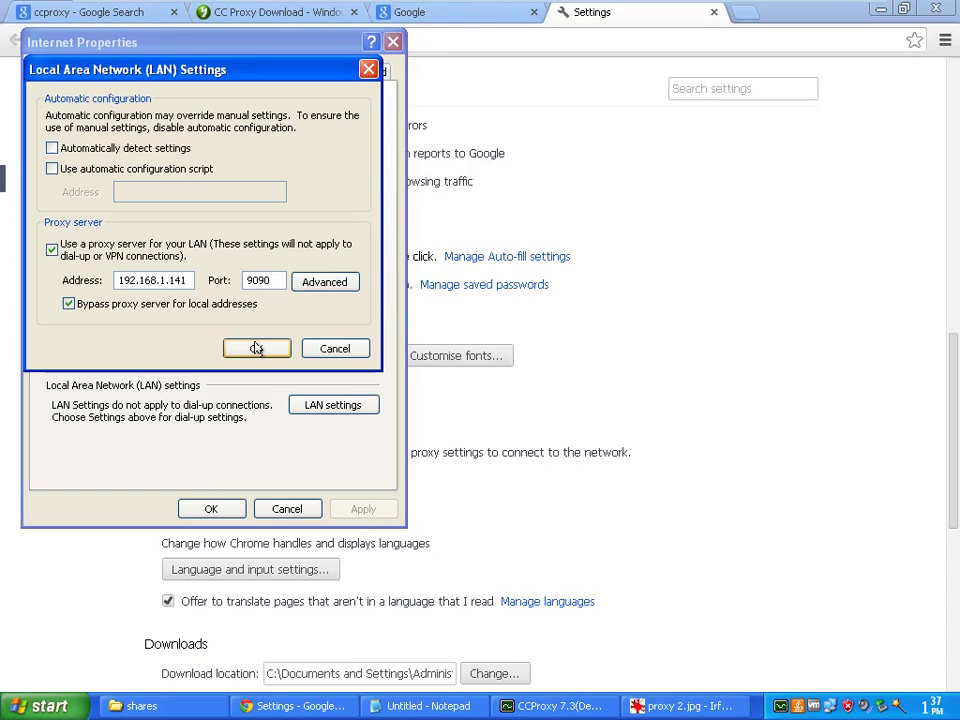
pyautogui.click(256, 348)
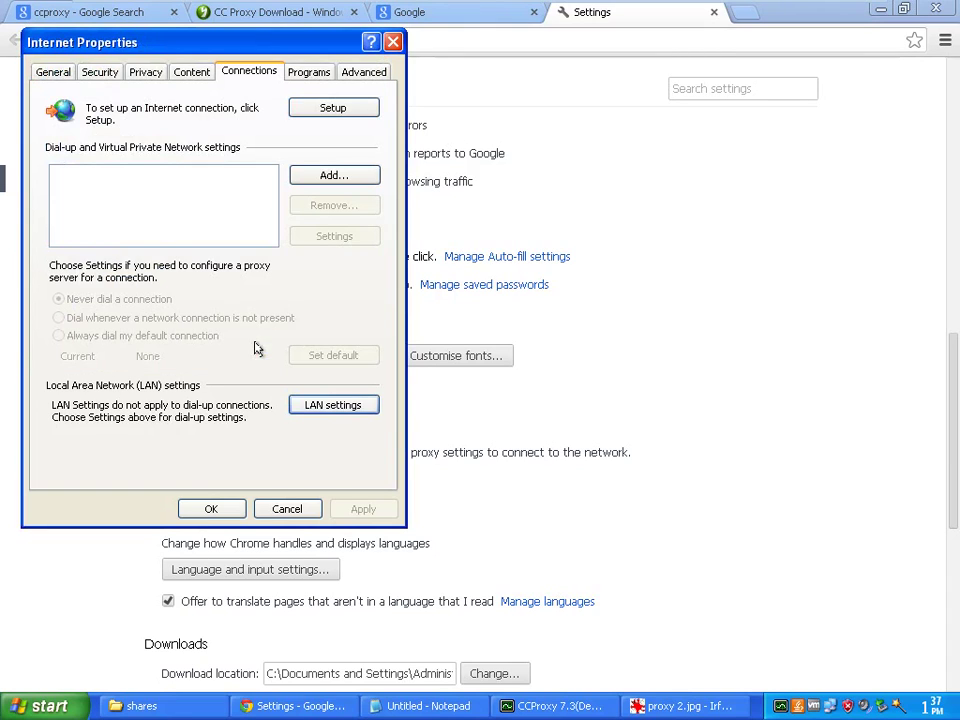
pyautogui.click(206, 507)
# Reload the Google page in Chrome so it goes through the proxy
pyautogui.click(435, 14)
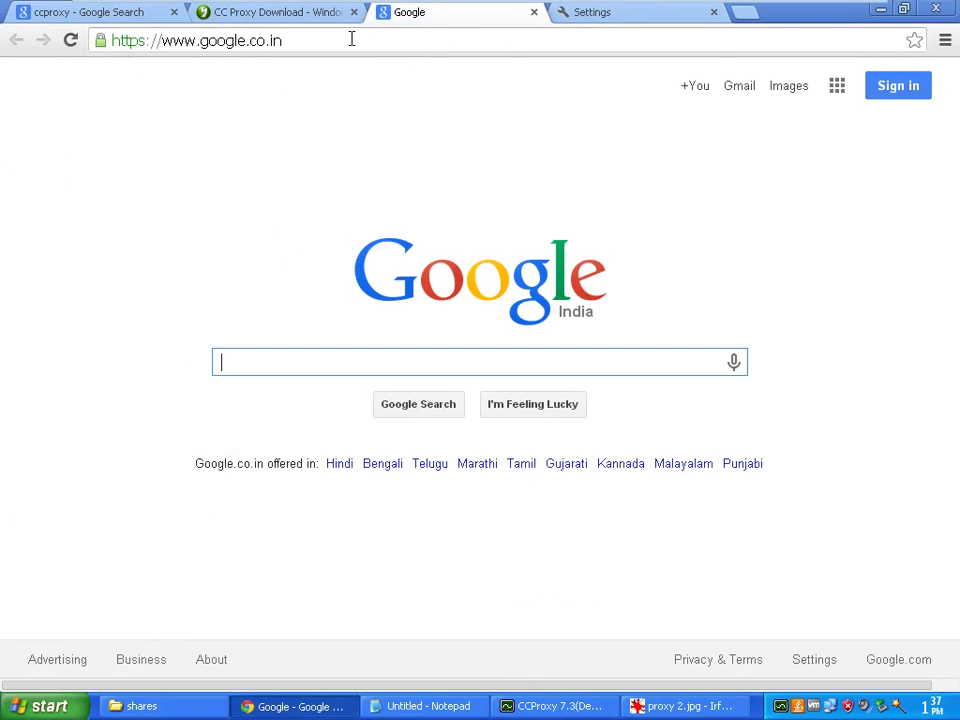
pyautogui.click(351, 40)
pyautogui.press('Return')
pyautogui.click(556, 707)
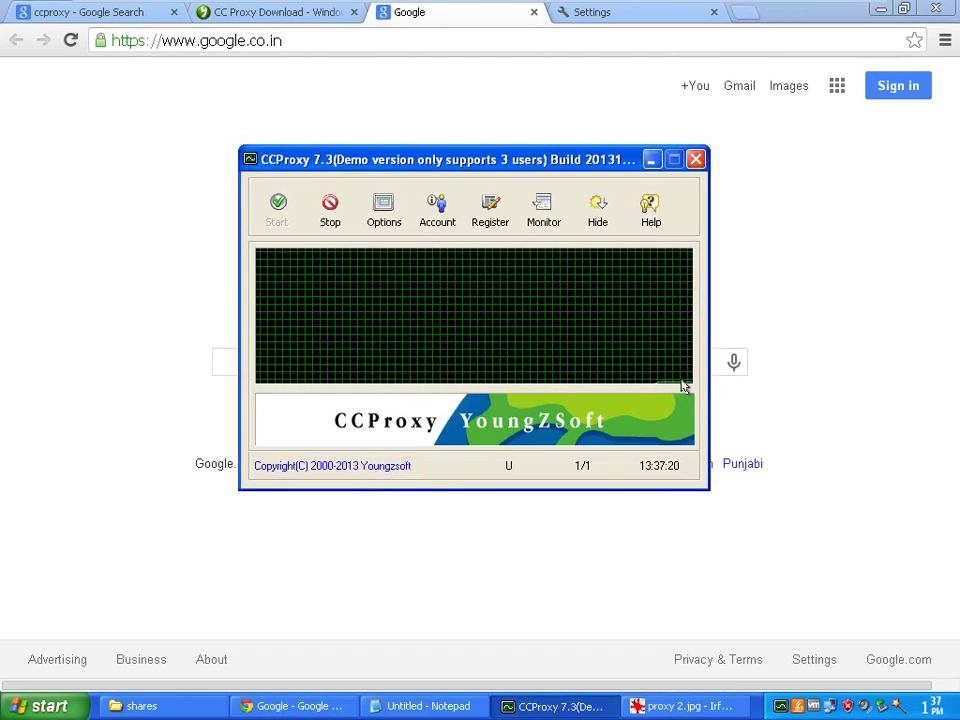
pyautogui.click(543, 213)
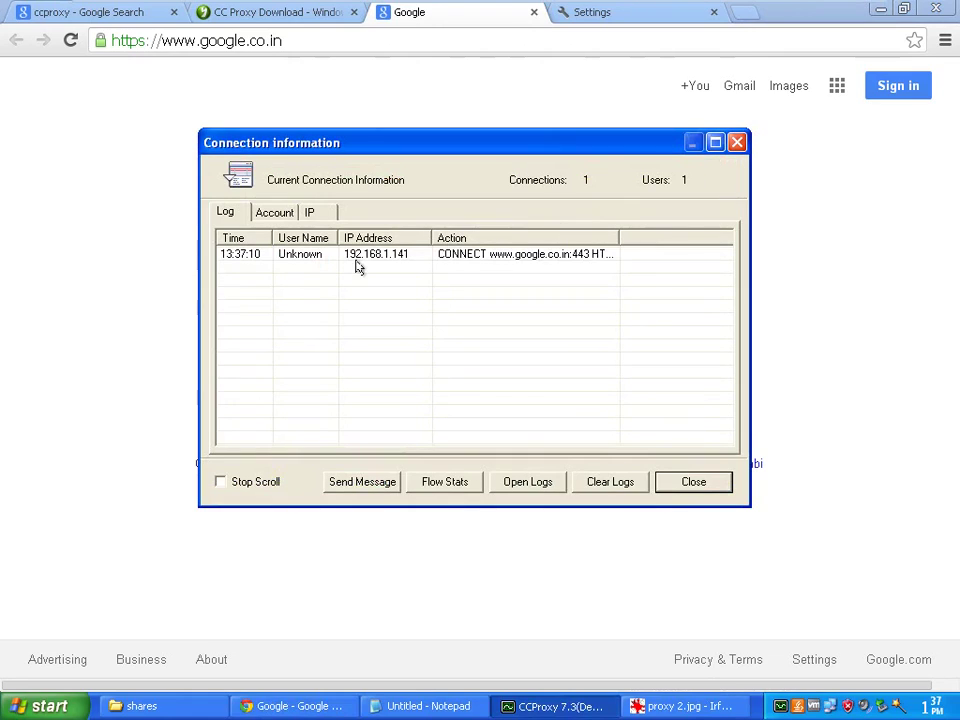
pyautogui.click(390, 258)
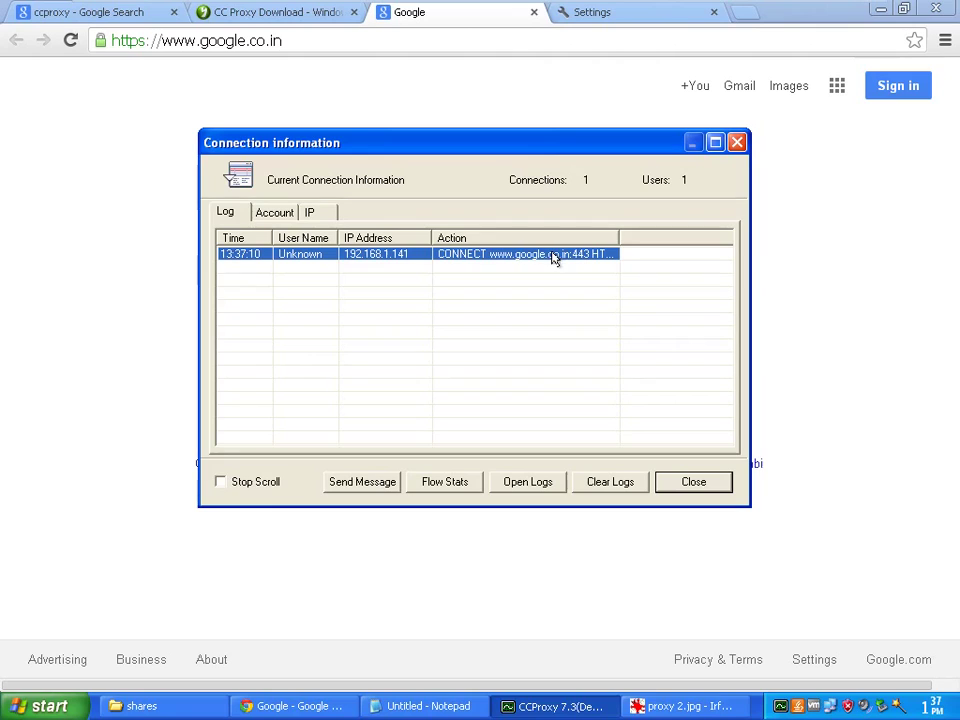
pyautogui.click(274, 213)
pyautogui.click(306, 214)
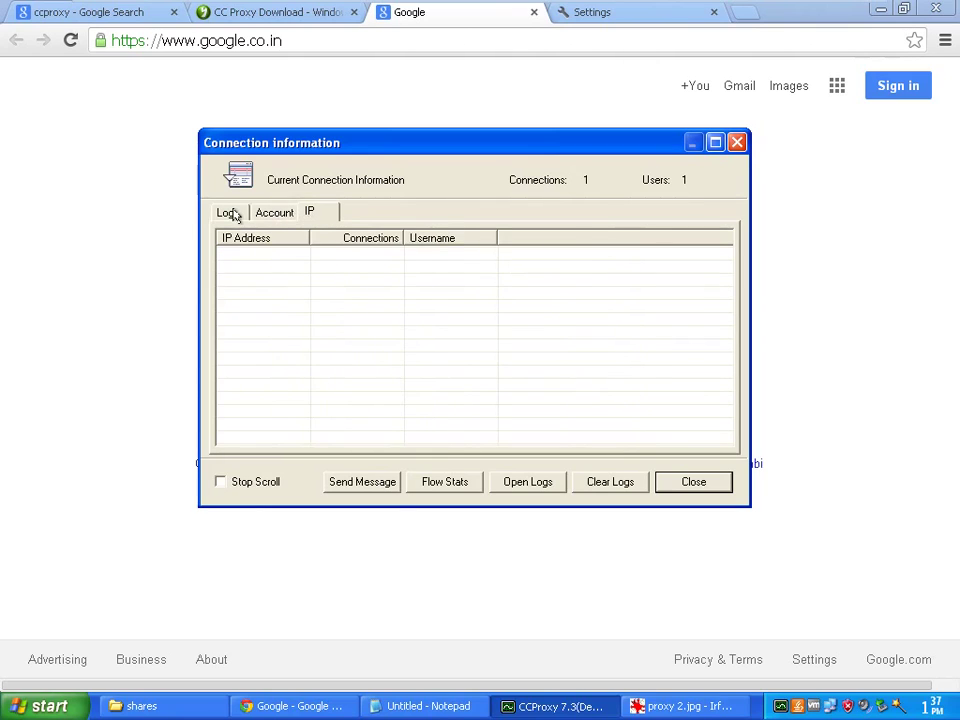
pyautogui.click(230, 213)
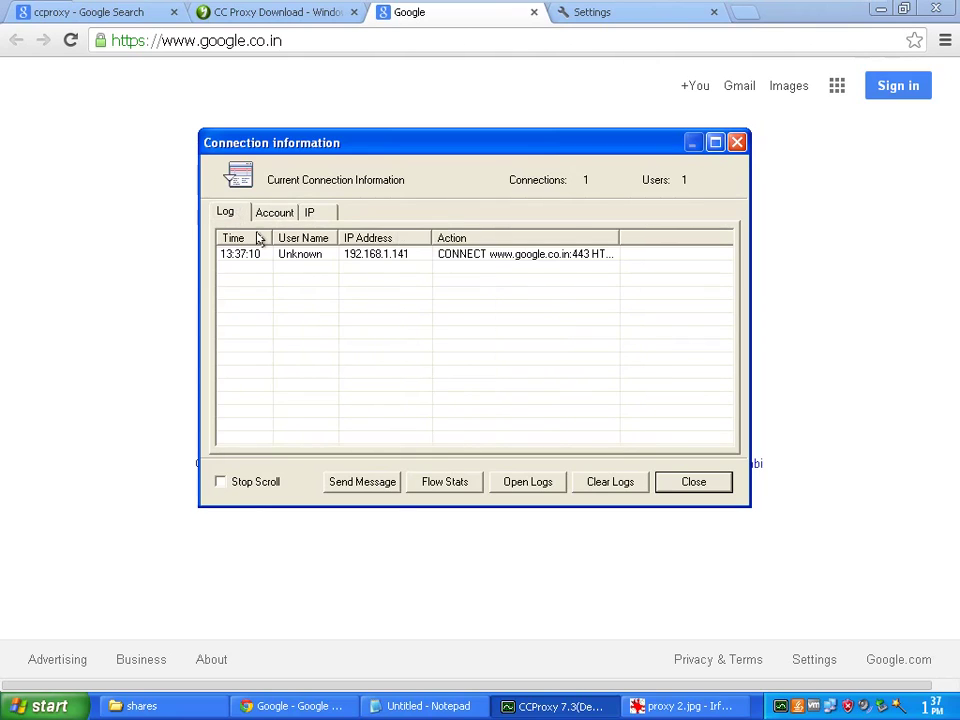
pyautogui.click(738, 143)
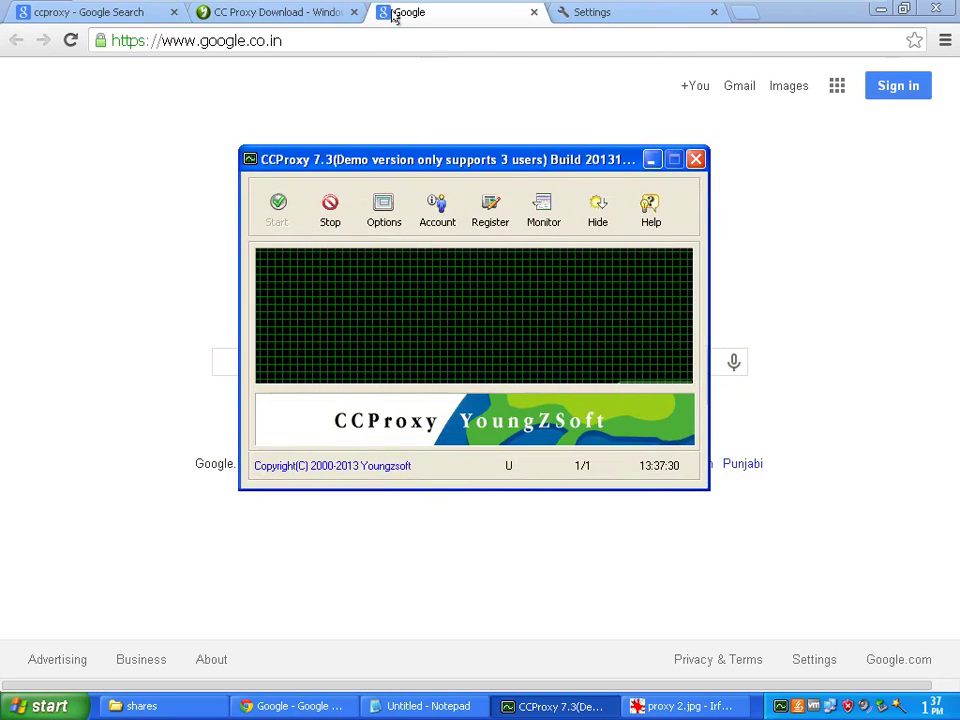
# Load facebook.com in Chrome through the proxy and bring CCProxy back in front
pyautogui.click(347, 38)
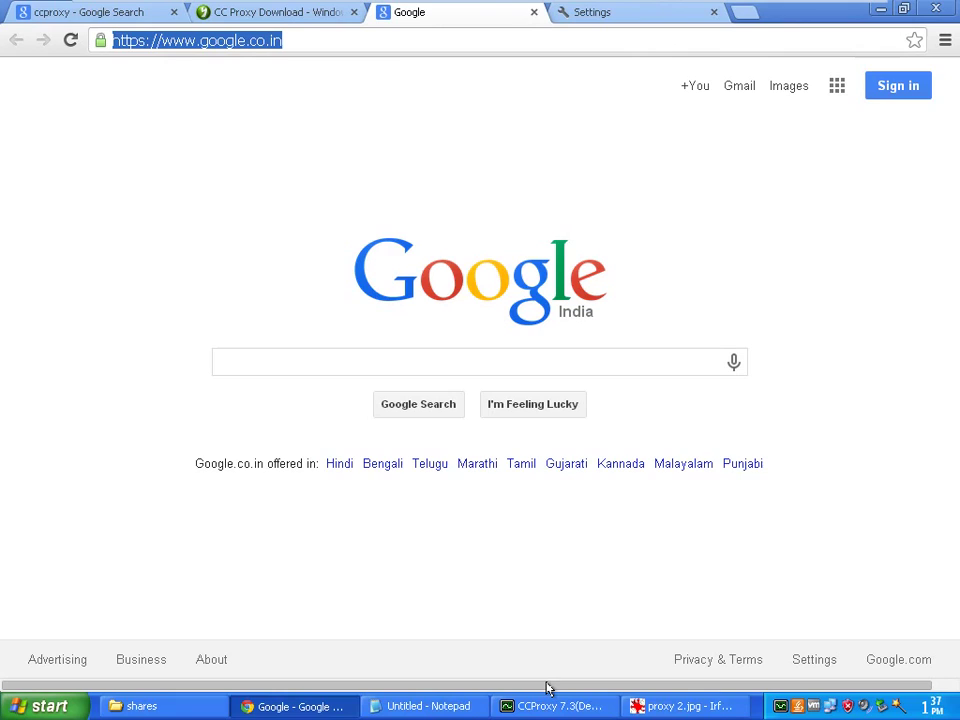
pyautogui.write('face')
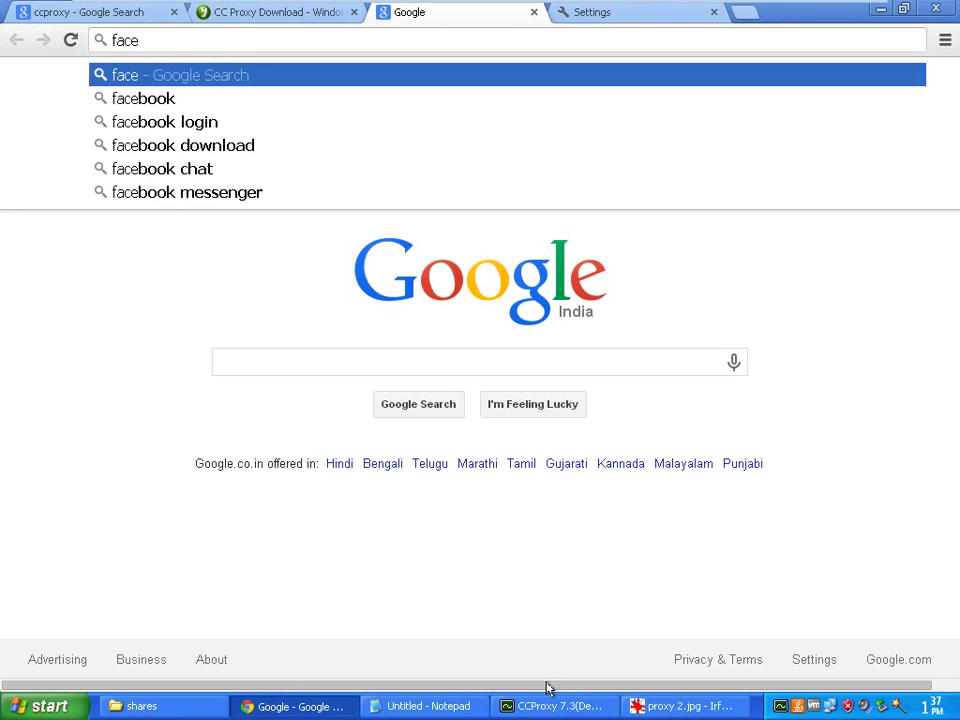
pyautogui.write('bo')
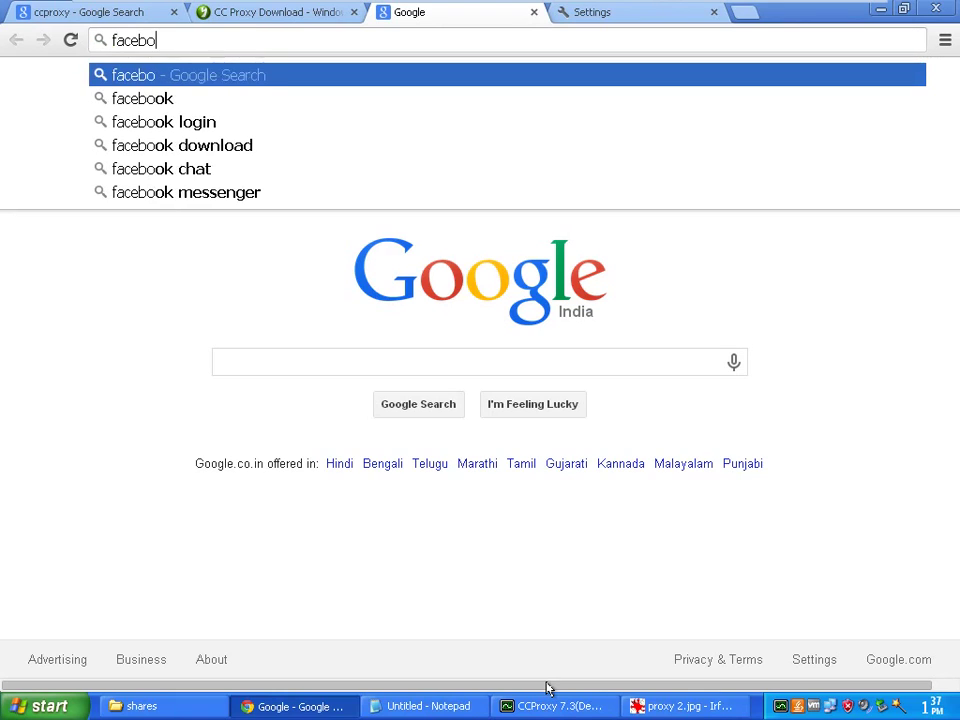
pyautogui.write('ok.com')
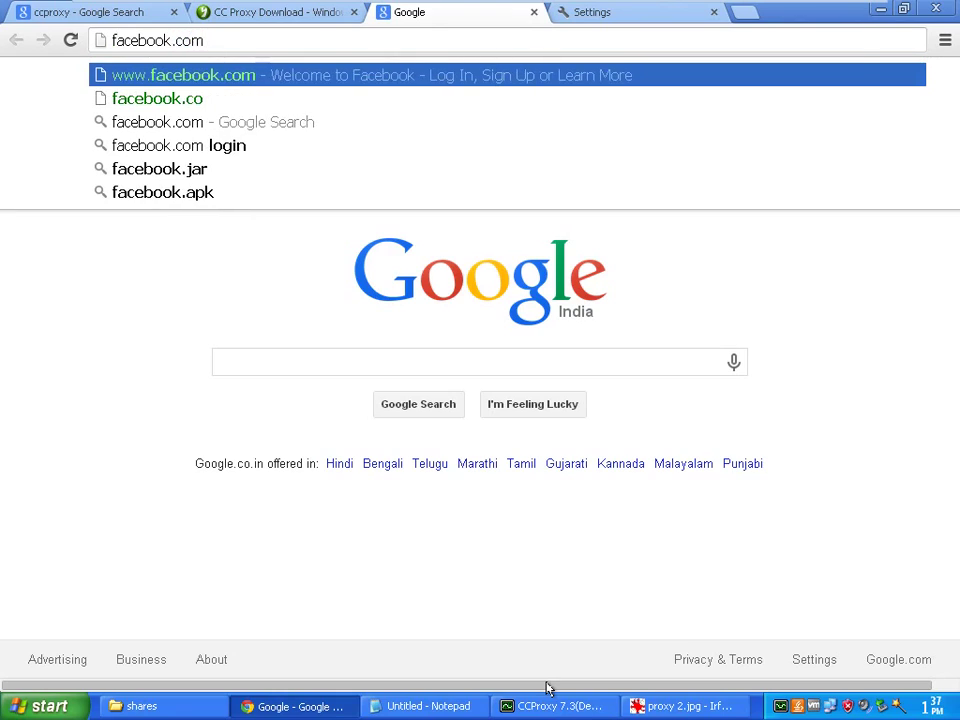
pyautogui.press('Return')
pyautogui.click(606, 706)
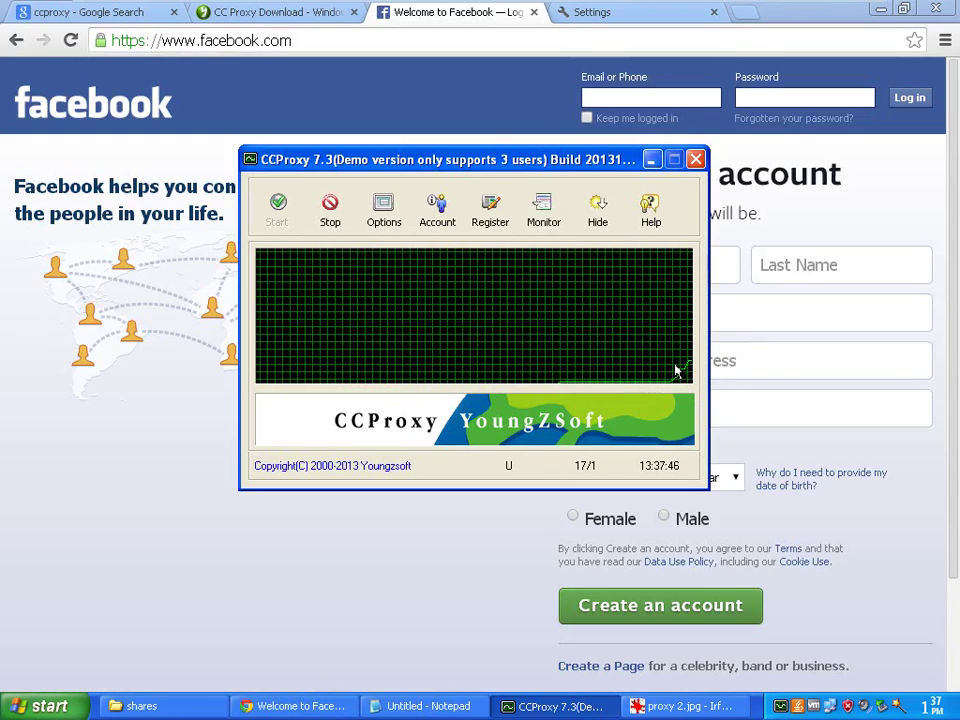
pyautogui.click(545, 212)
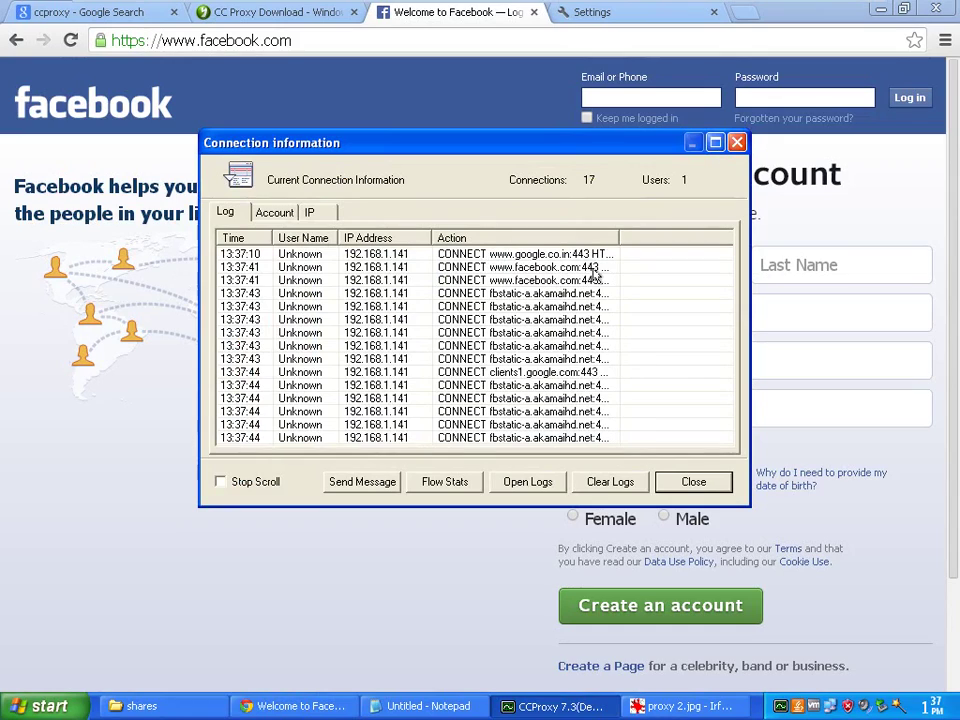
pyautogui.click(537, 280)
pyautogui.click(517, 255)
pyautogui.click(527, 267)
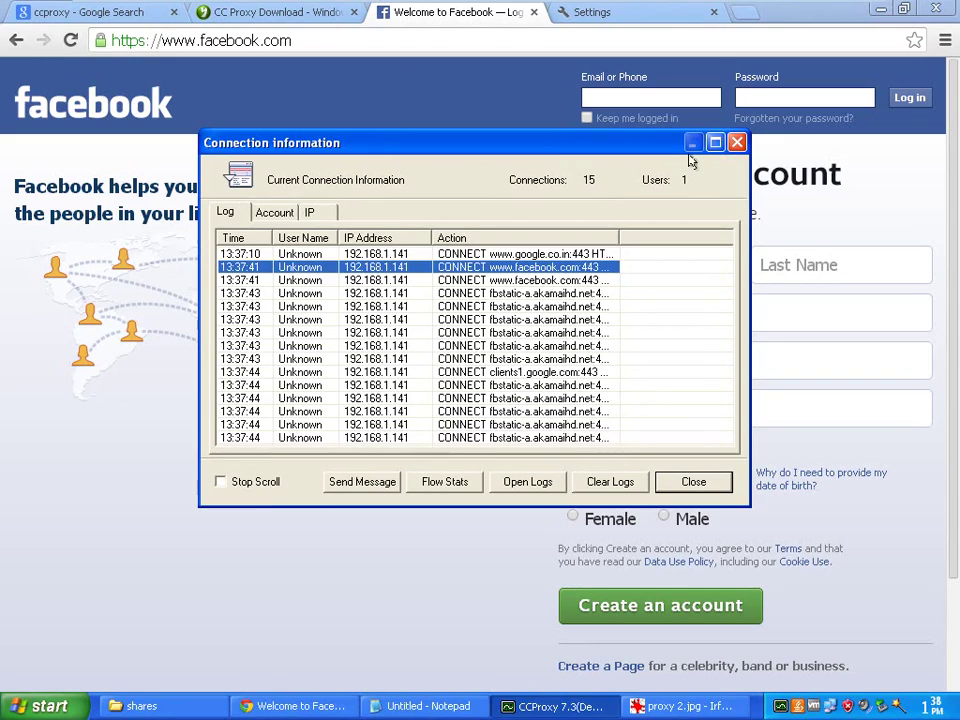
pyautogui.click(289, 215)
pyautogui.click(248, 218)
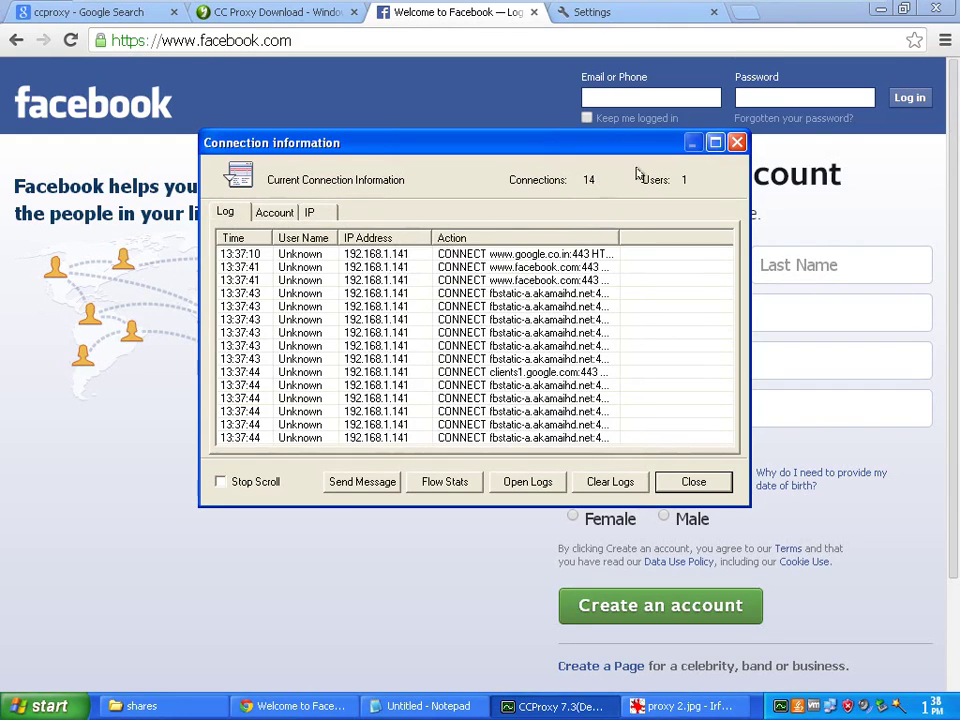
pyautogui.click(692, 481)
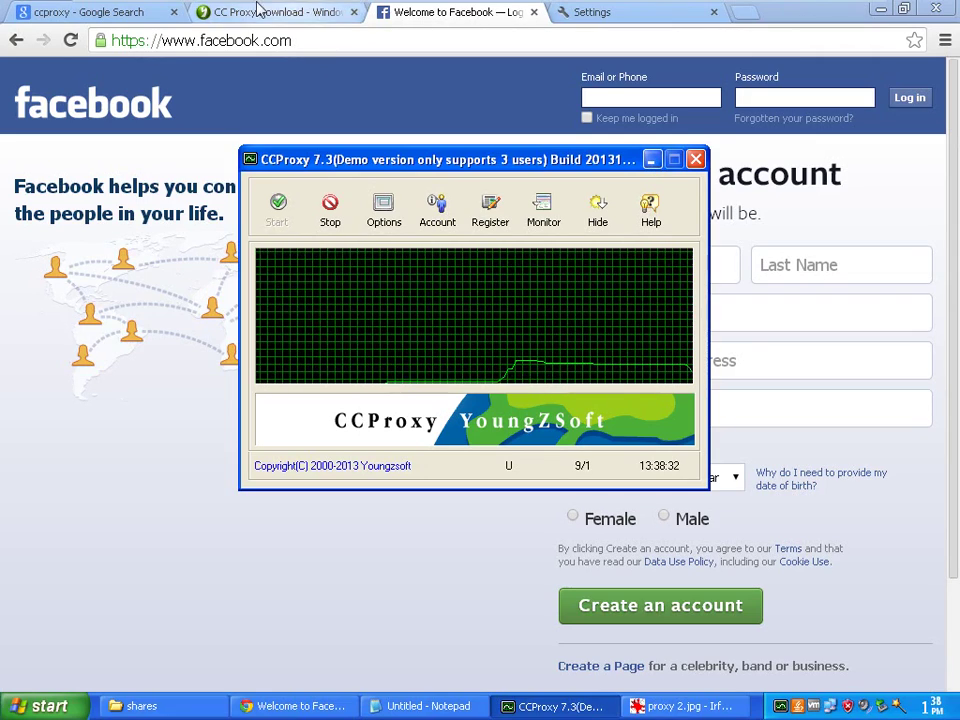
pyautogui.moveTo(497, 167); pyautogui.dragTo(490, 138)
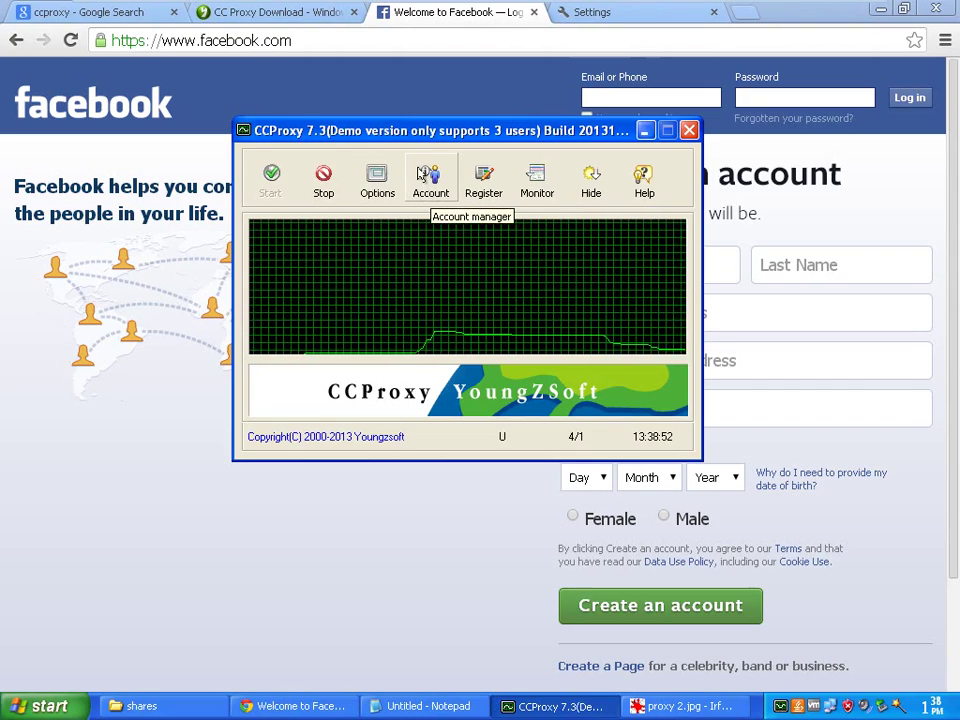
# Open the Account Manager and set Permit Category to Permit Only with IP Address authentication
pyautogui.click(431, 177)
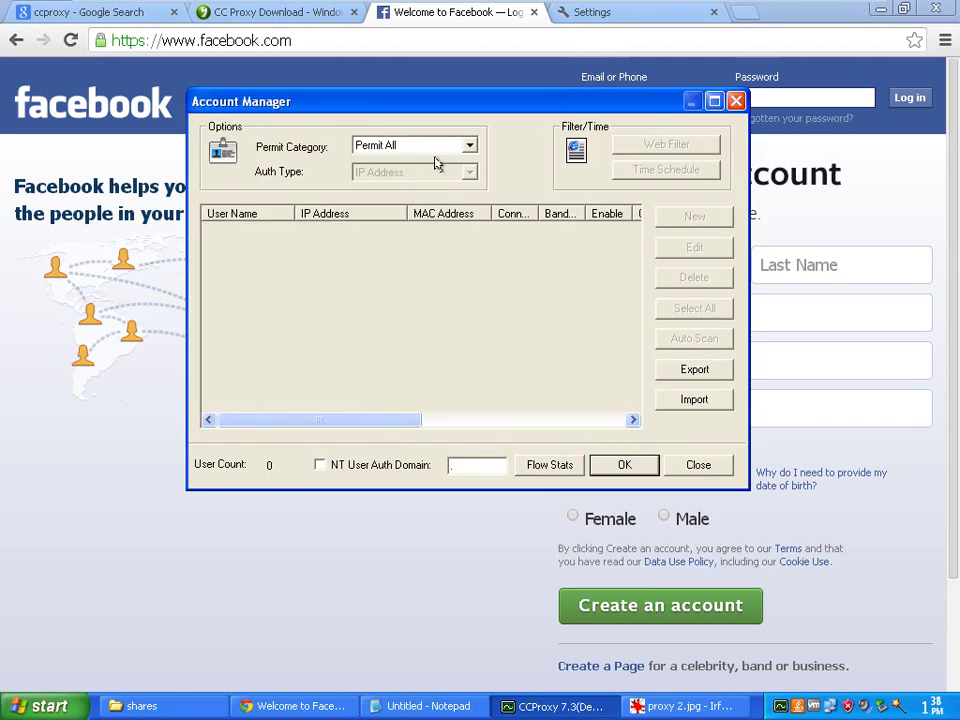
pyautogui.moveTo(482, 105); pyautogui.dragTo(473, 167)
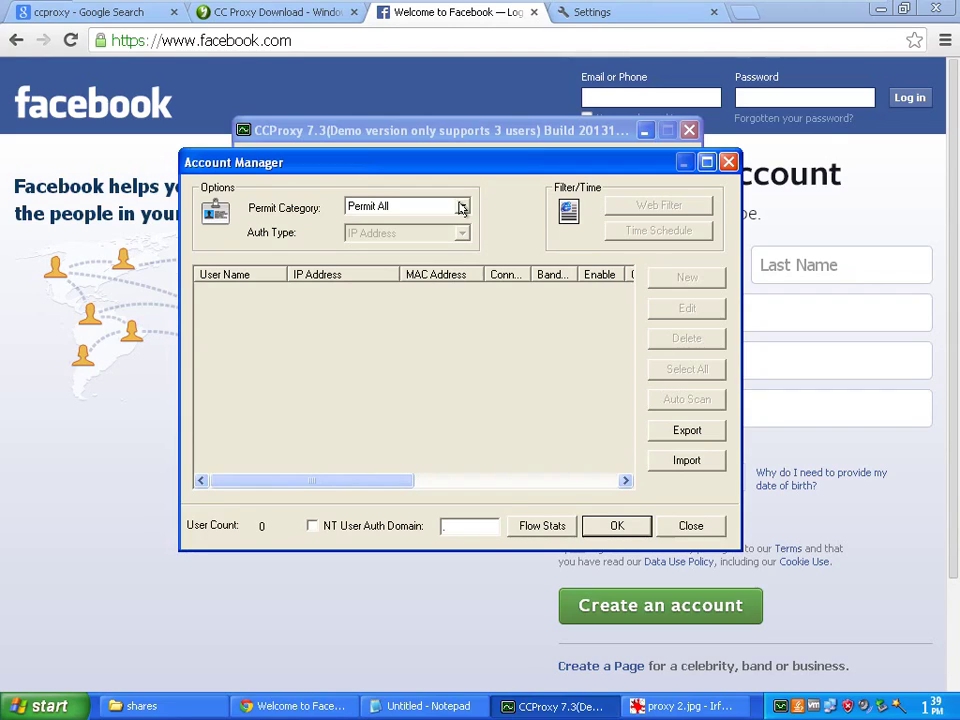
pyautogui.click(462, 207)
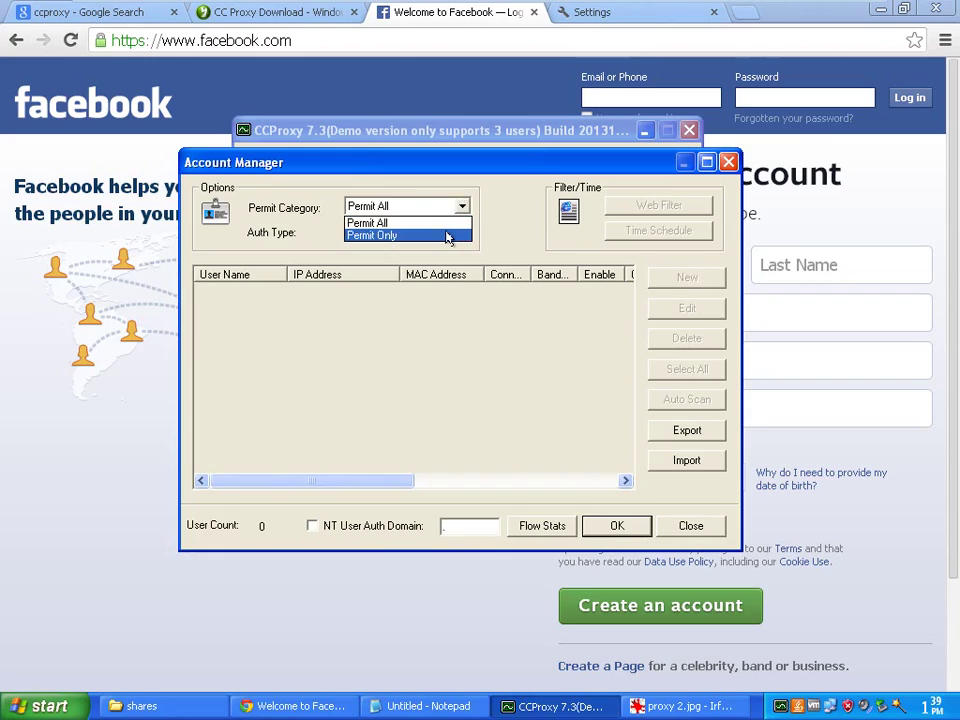
pyautogui.click(447, 236)
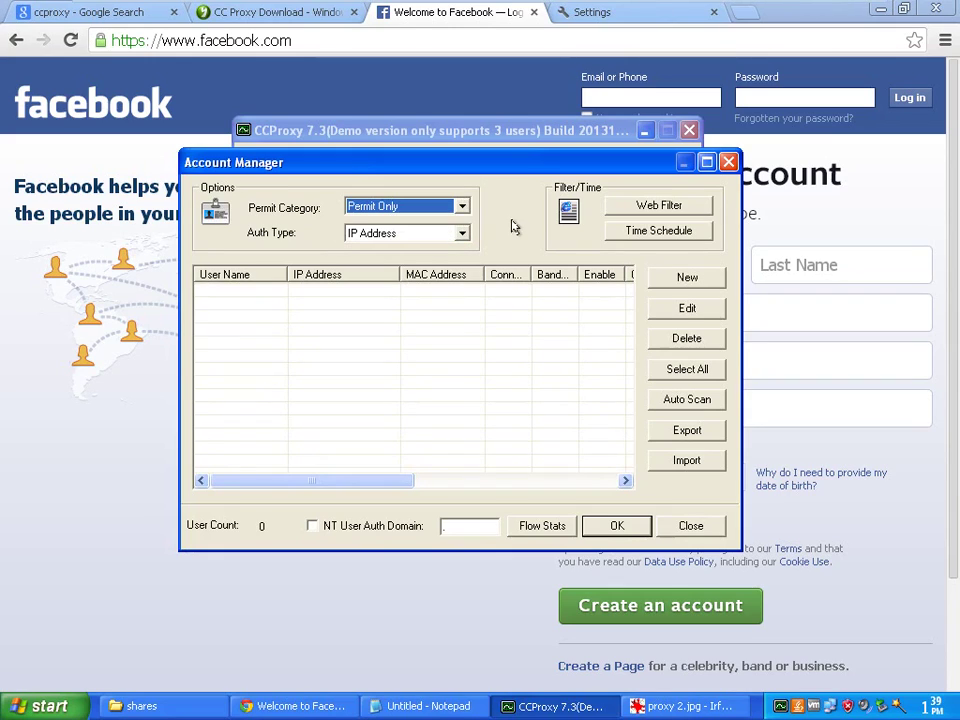
pyautogui.moveTo(529, 165); pyautogui.dragTo(543, 168)
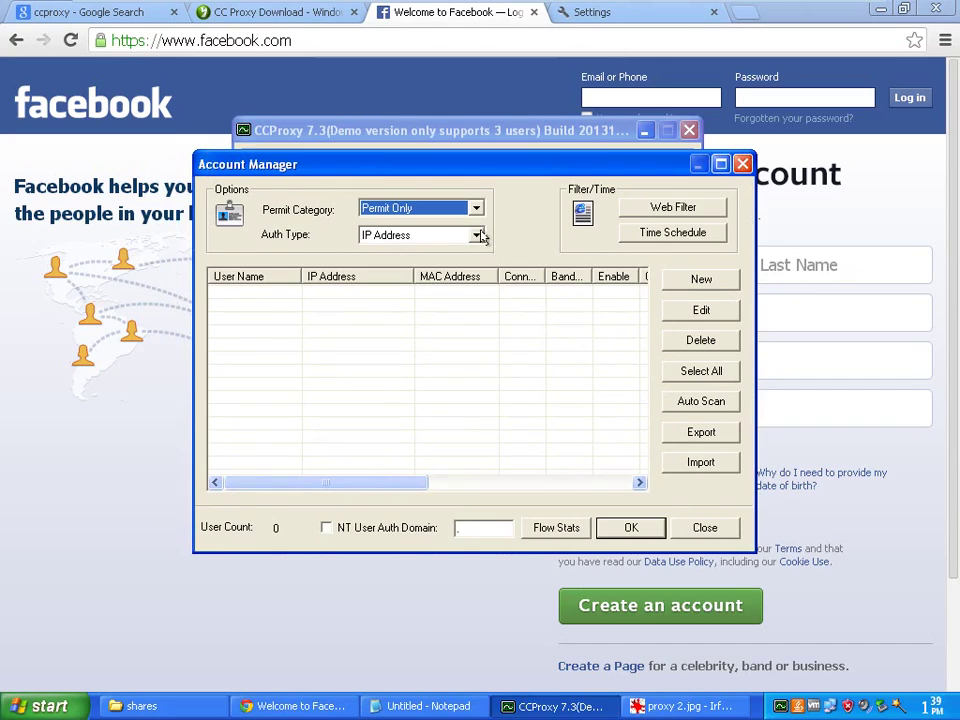
pyautogui.click(477, 235)
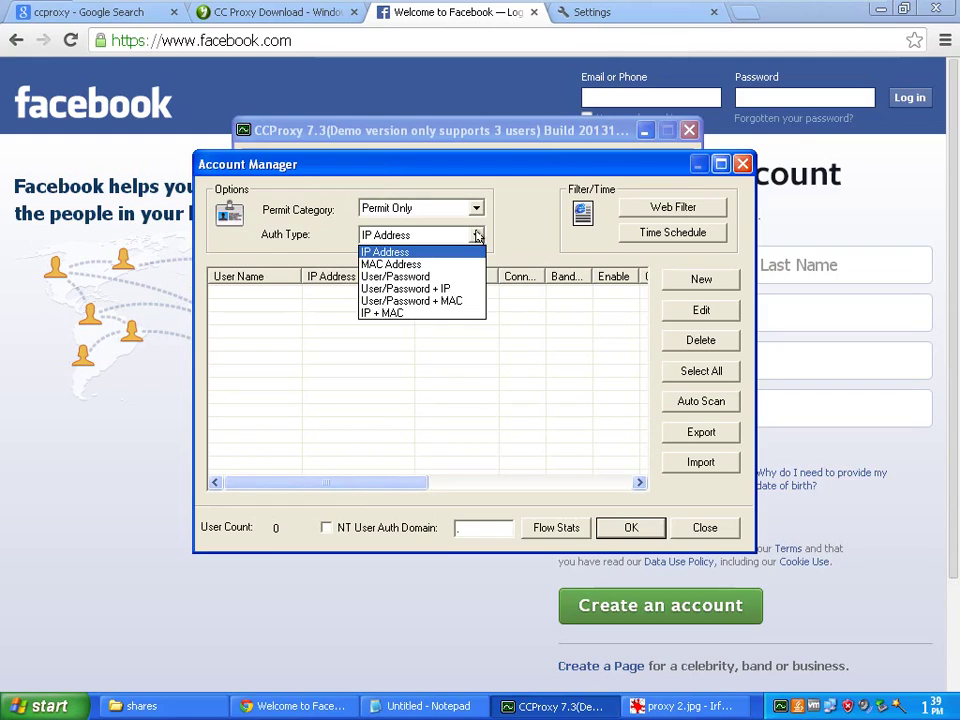
pyautogui.click(465, 254)
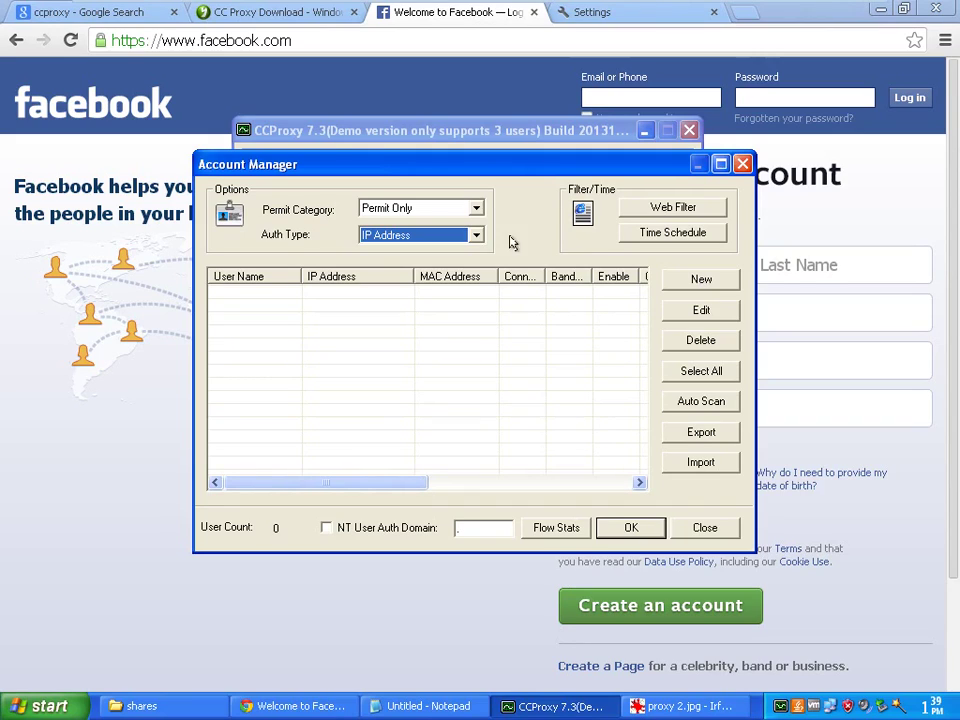
# Drop down the Account Manager's Auth Type list to show its authentication options
pyautogui.click(476, 235)
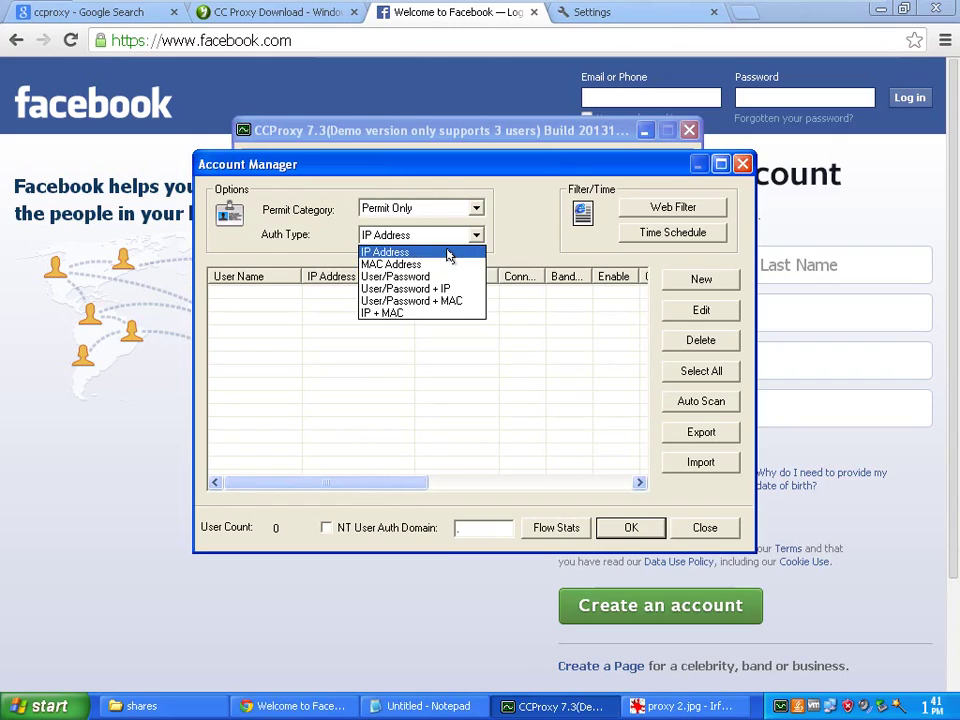
# Create account User-001 with IP Address authentication for 192.168.1.23 and save it
pyautogui.click(445, 256)
pyautogui.click(548, 389)
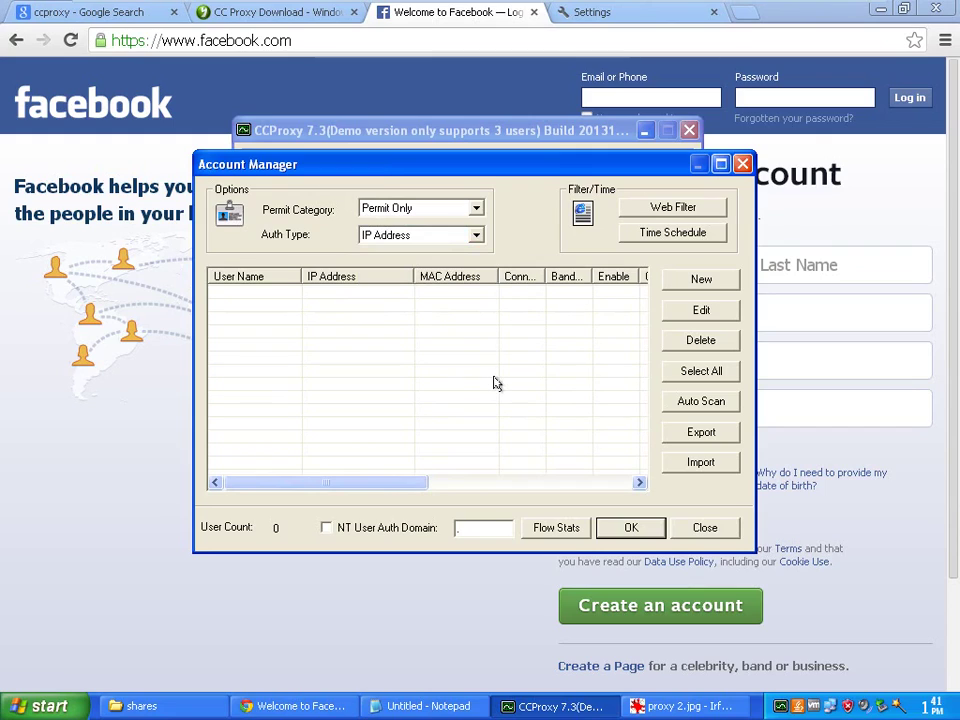
pyautogui.click(702, 279)
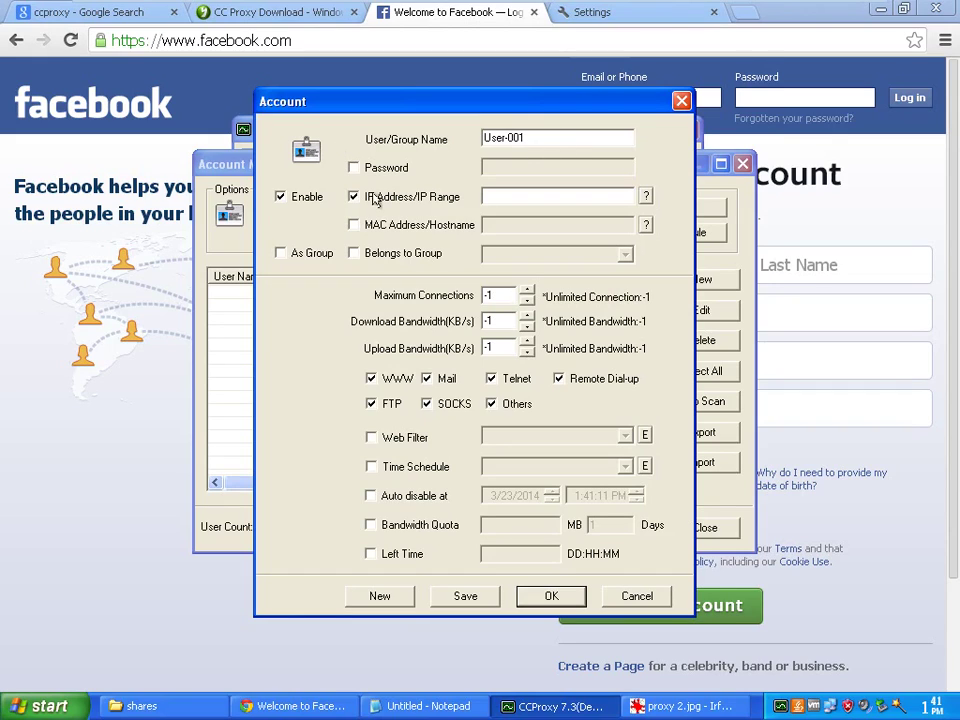
pyautogui.click(493, 202)
pyautogui.click(386, 197)
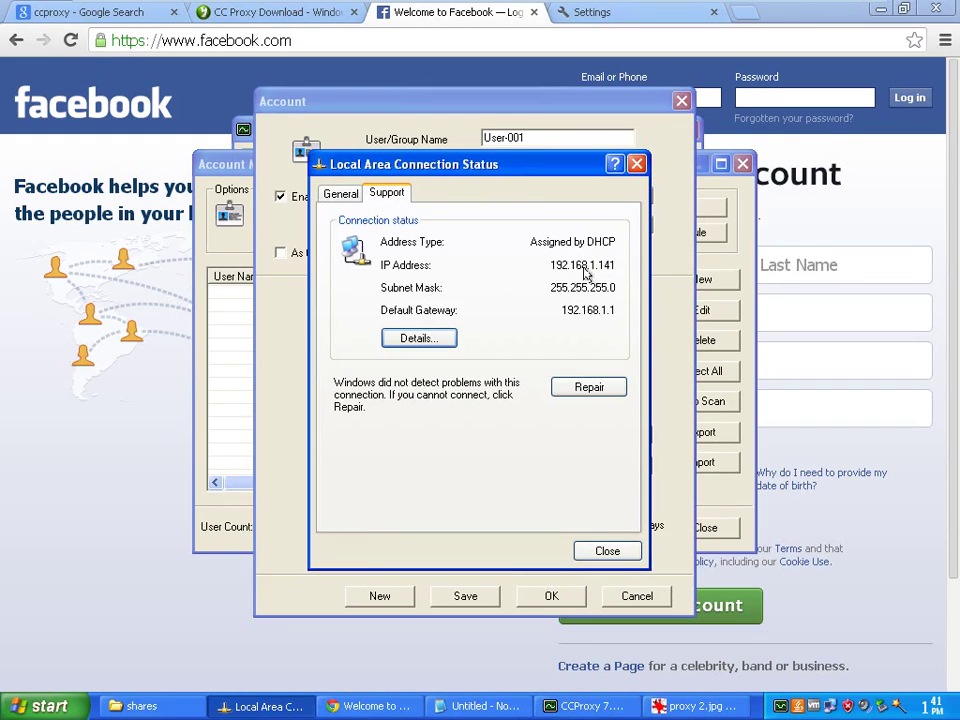
pyautogui.click(634, 168)
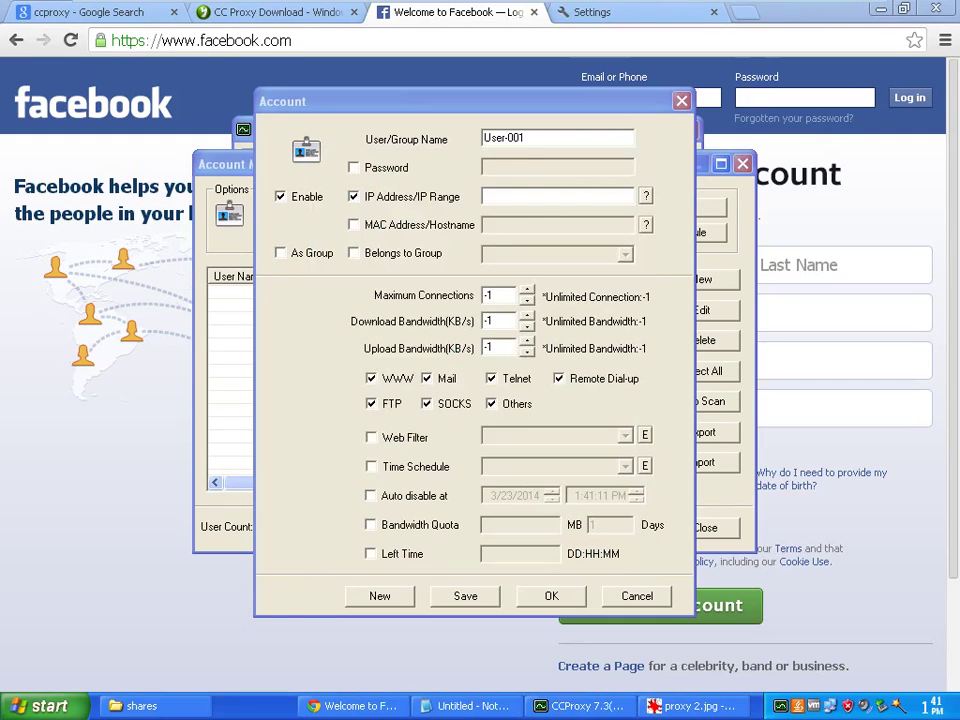
pyautogui.click(511, 197)
pyautogui.write('1')
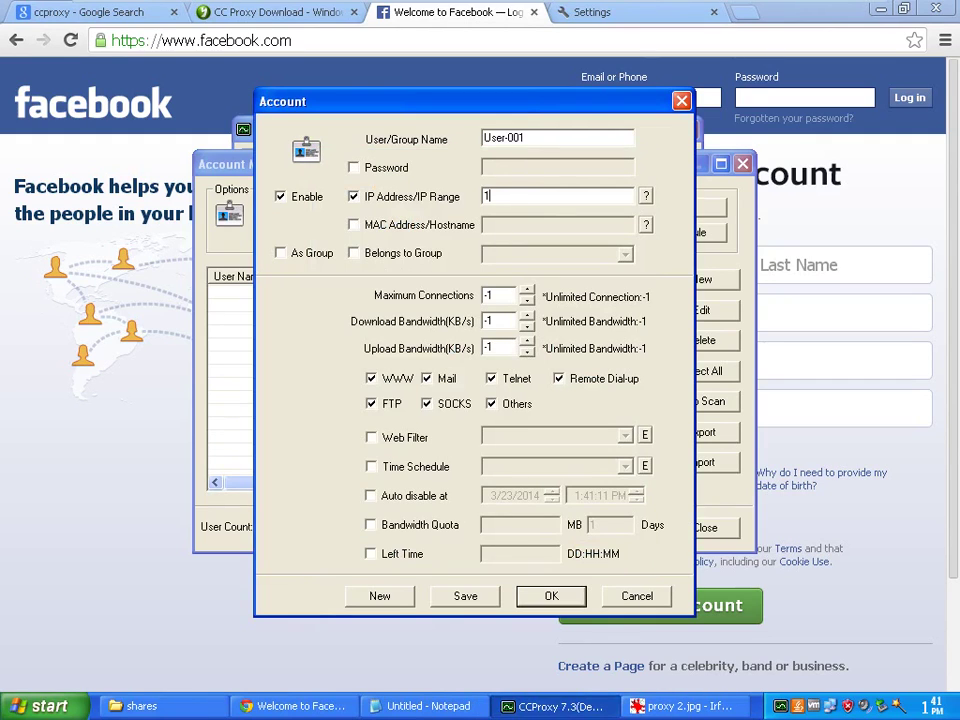
pyautogui.write('92.168.1.23')
pyautogui.click(470, 597)
# Confirm the User-001 account and close the Account Manager, applying the settings
pyautogui.click(551, 596)
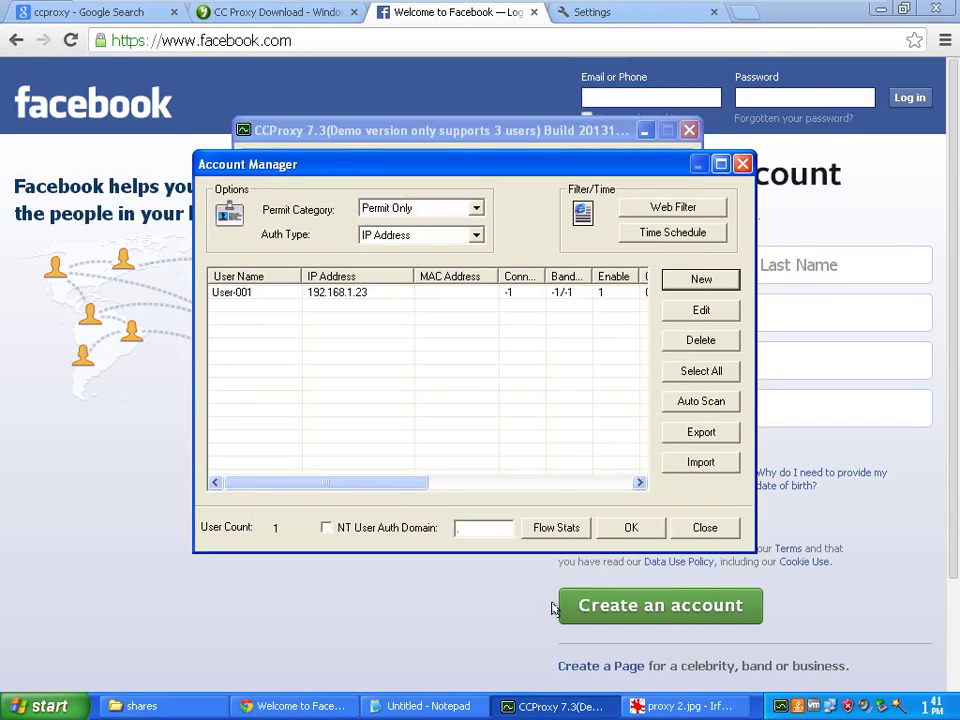
pyautogui.click(333, 298)
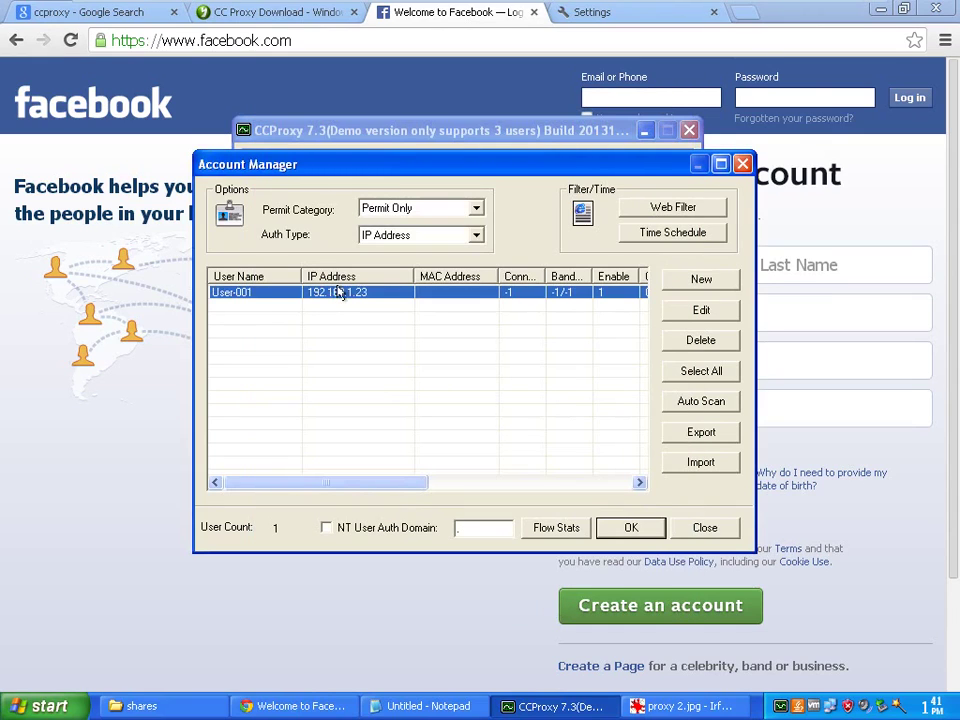
pyautogui.click(265, 42)
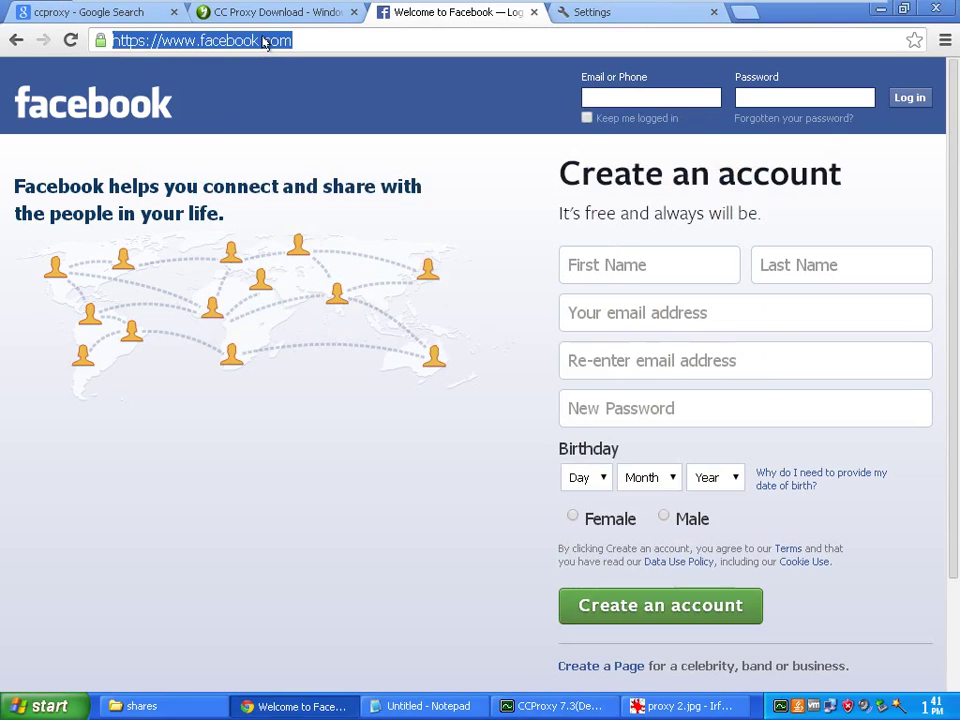
pyautogui.hotkey('alt', 'Tab')
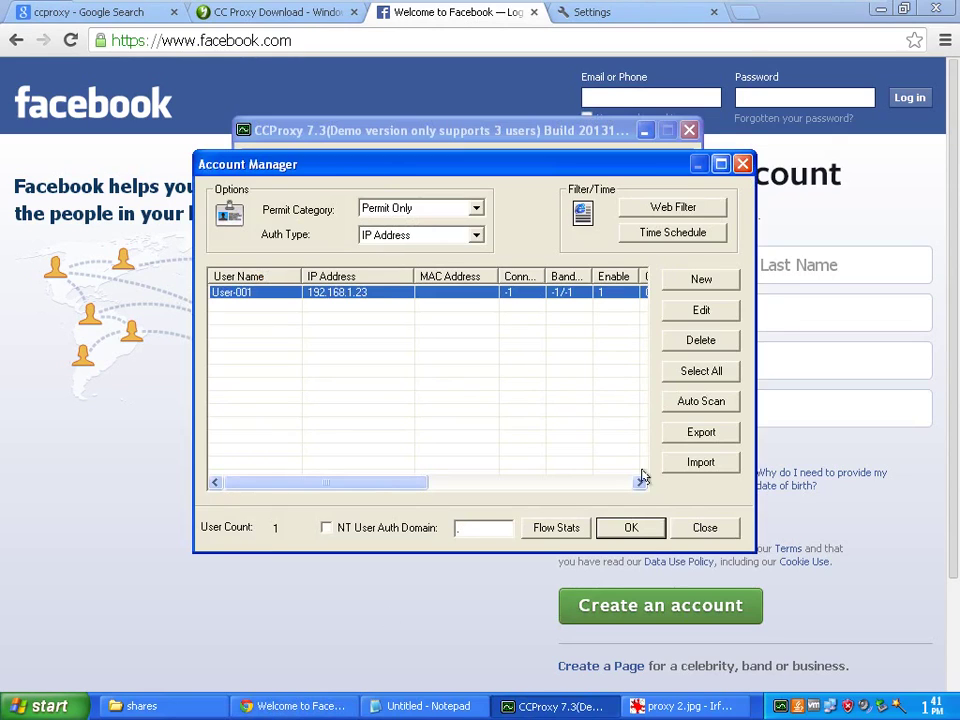
pyautogui.click(634, 528)
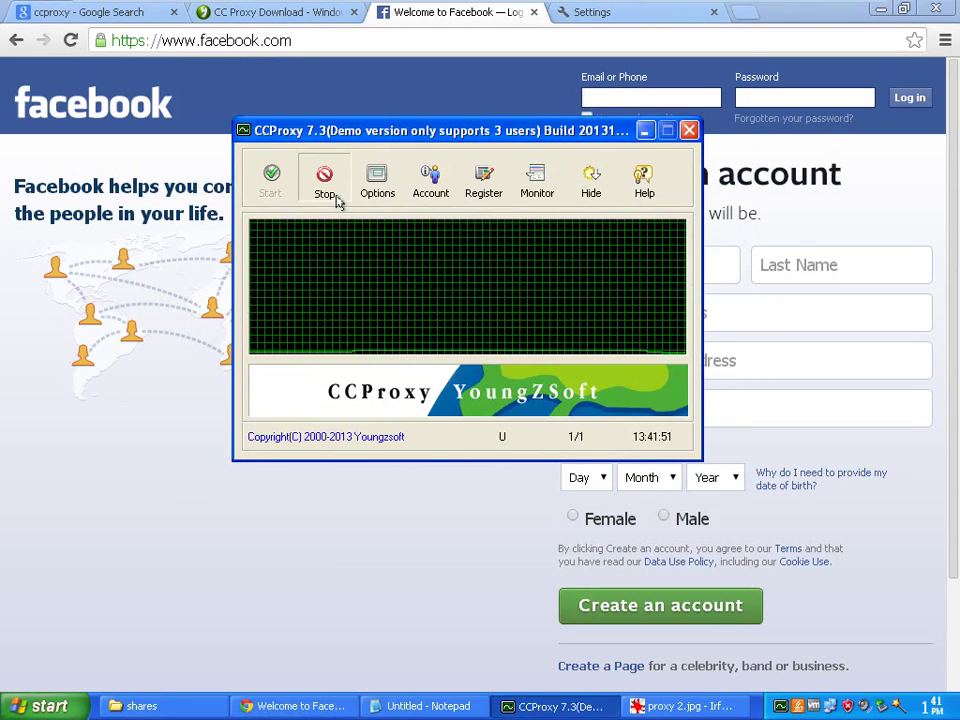
# Restart the proxy service, test google.co.in in Chrome, then return to CCProxy
pyautogui.click(336, 199)
pyautogui.click(270, 180)
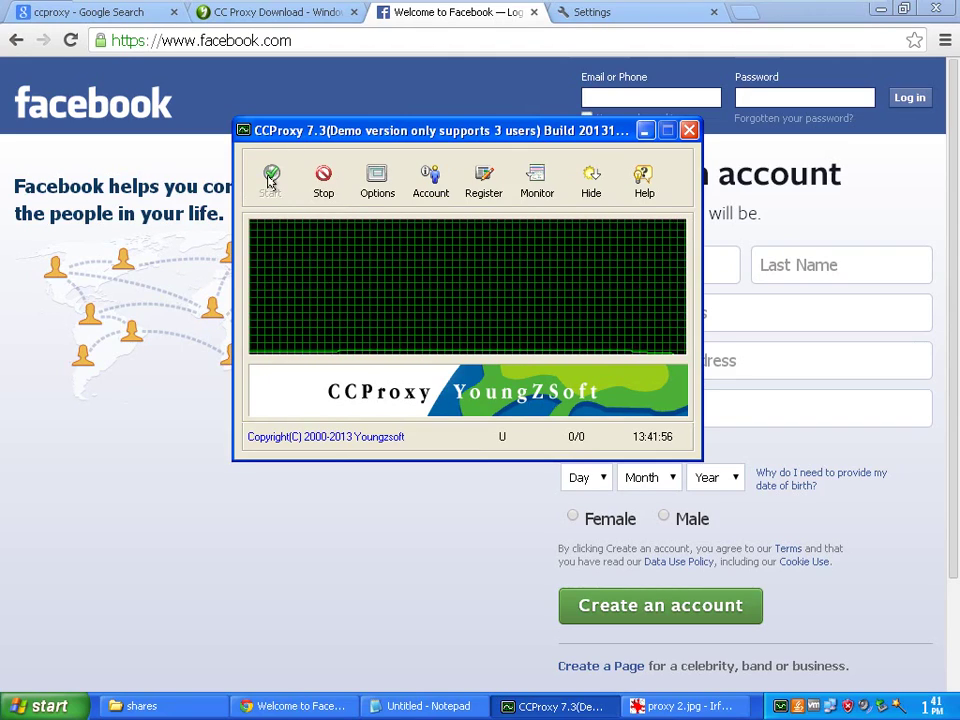
pyautogui.click(263, 40)
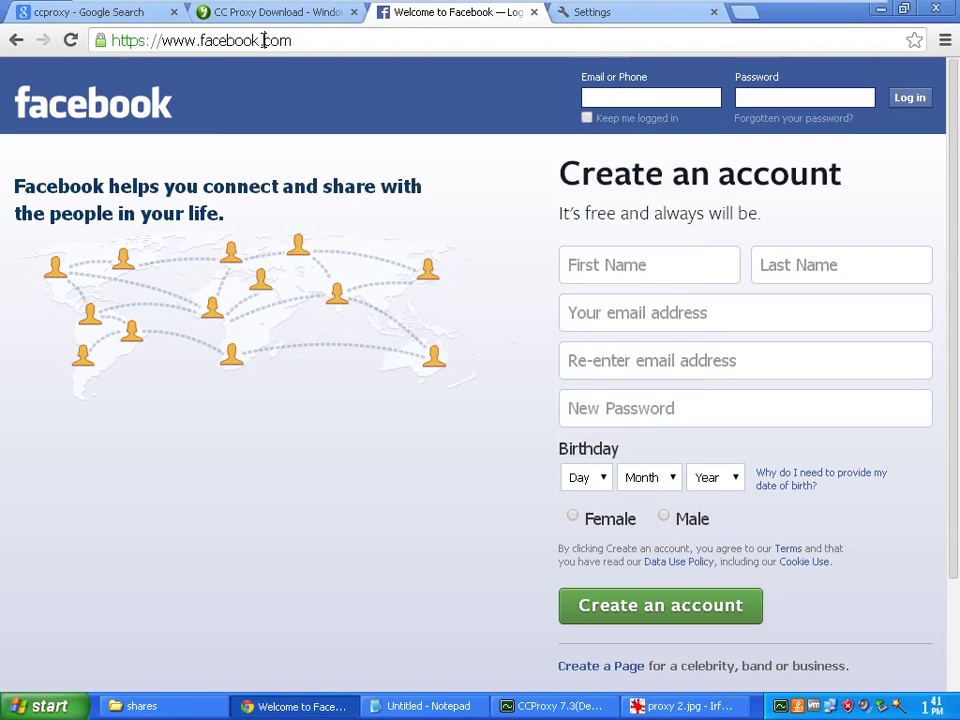
pyautogui.click(297, 40)
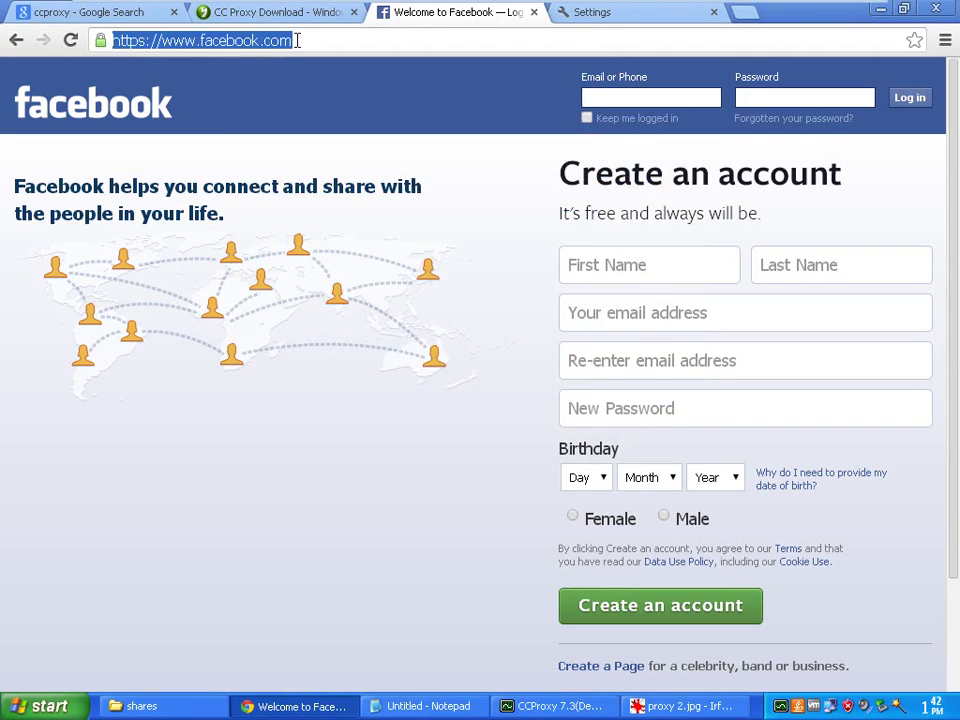
pyautogui.write('google.co.in')
pyautogui.press('Return')
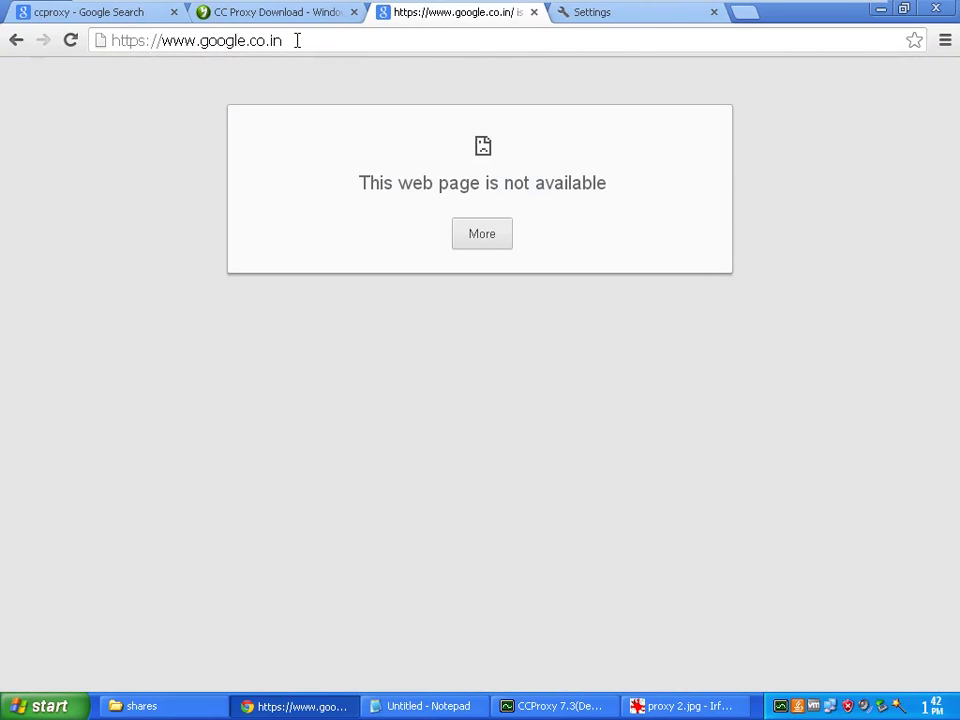
pyautogui.click(297, 40)
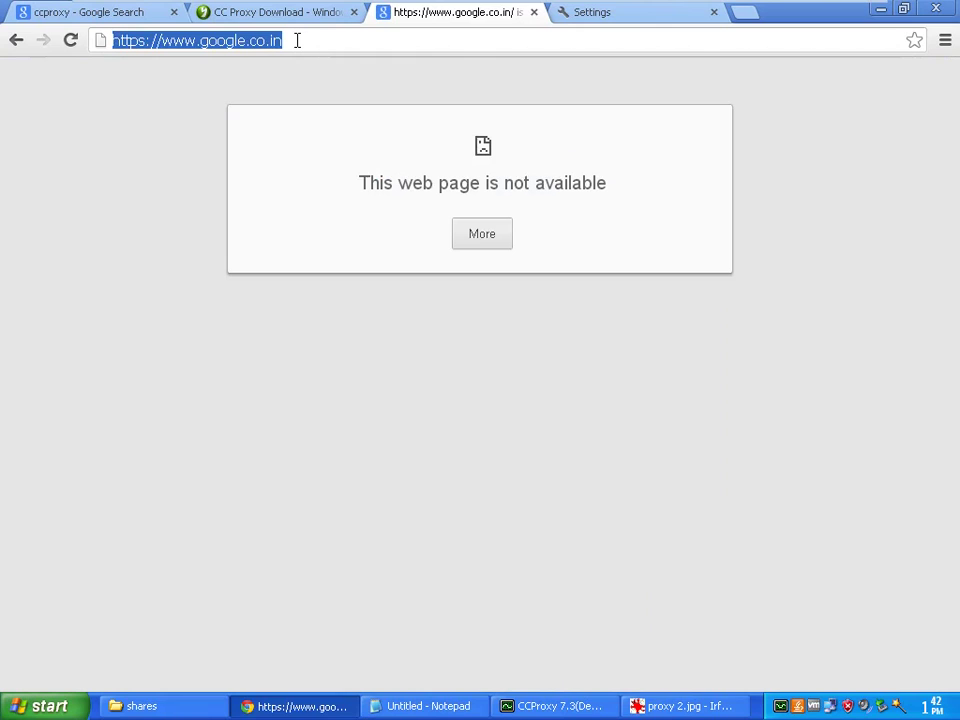
pyautogui.click(580, 706)
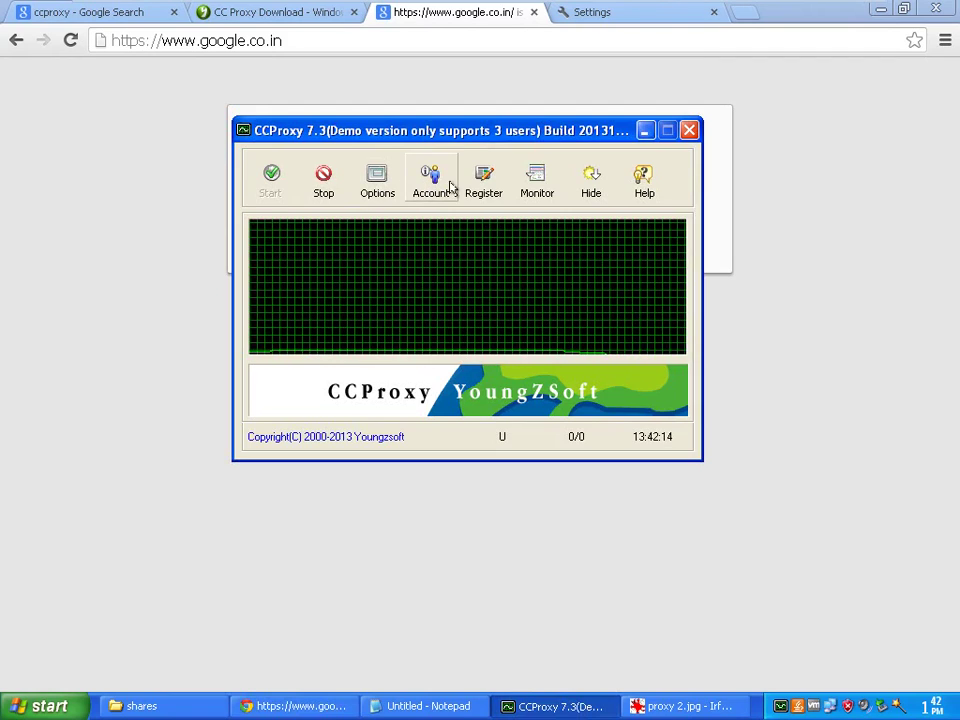
# Change User-001's IP address to 192.168.1.141 and apply the change
pyautogui.click(451, 189)
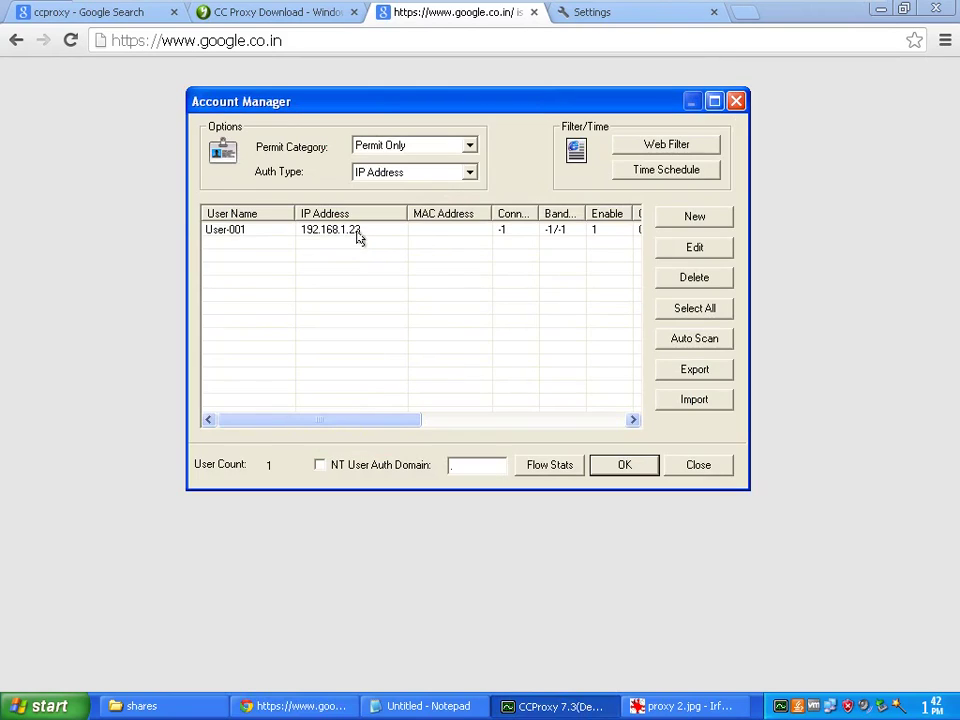
pyautogui.click(358, 232)
pyautogui.click(697, 249)
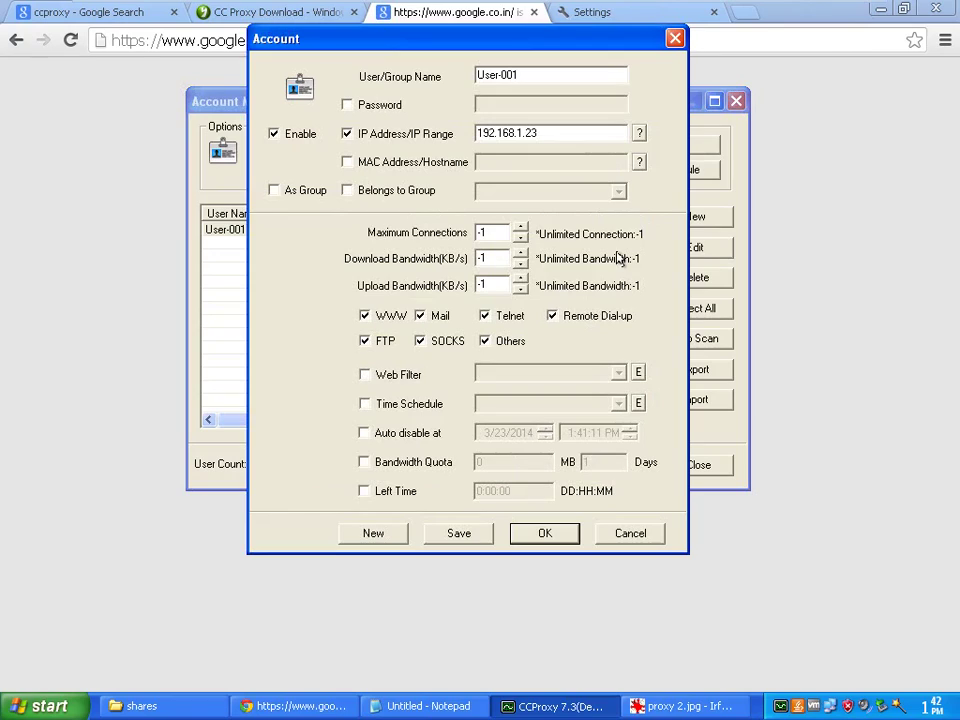
pyautogui.click(551, 133)
pyautogui.press('BackSpace')
pyautogui.press('BackSpace')
pyautogui.write('141')
pyautogui.click(535, 533)
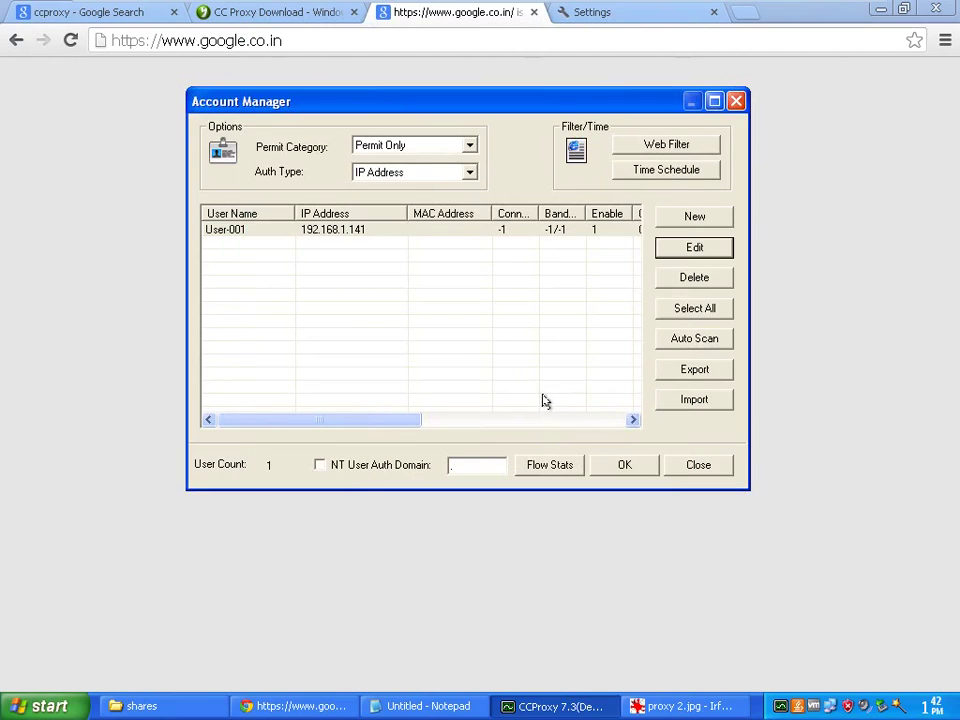
pyautogui.click(619, 464)
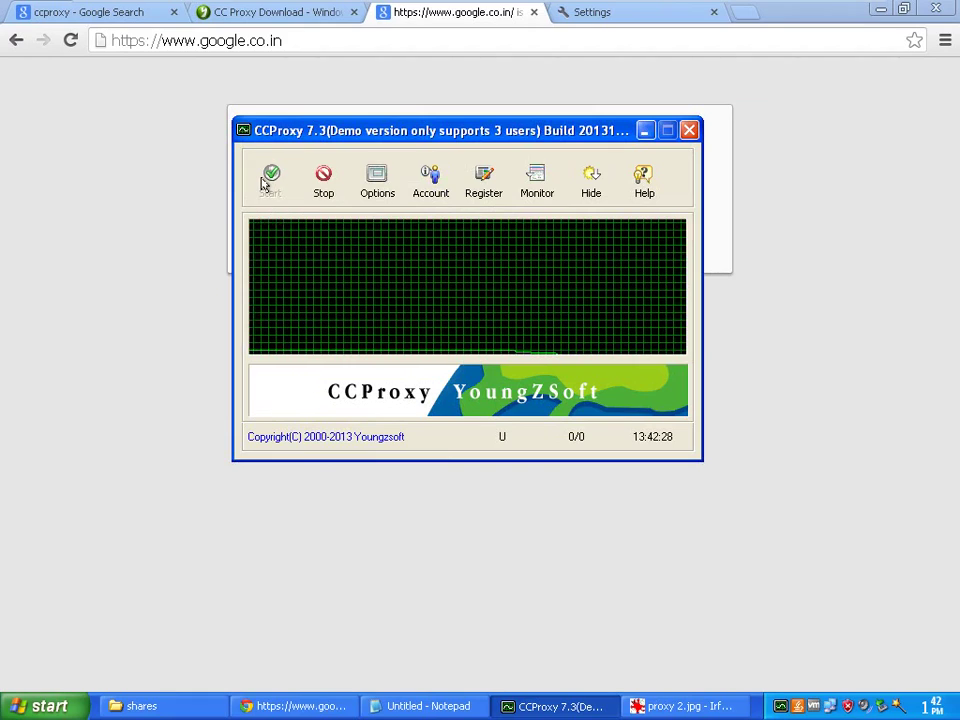
# Reload google.co.in in Chrome through the proxy and return to CCProxy
pyautogui.click(307, 41)
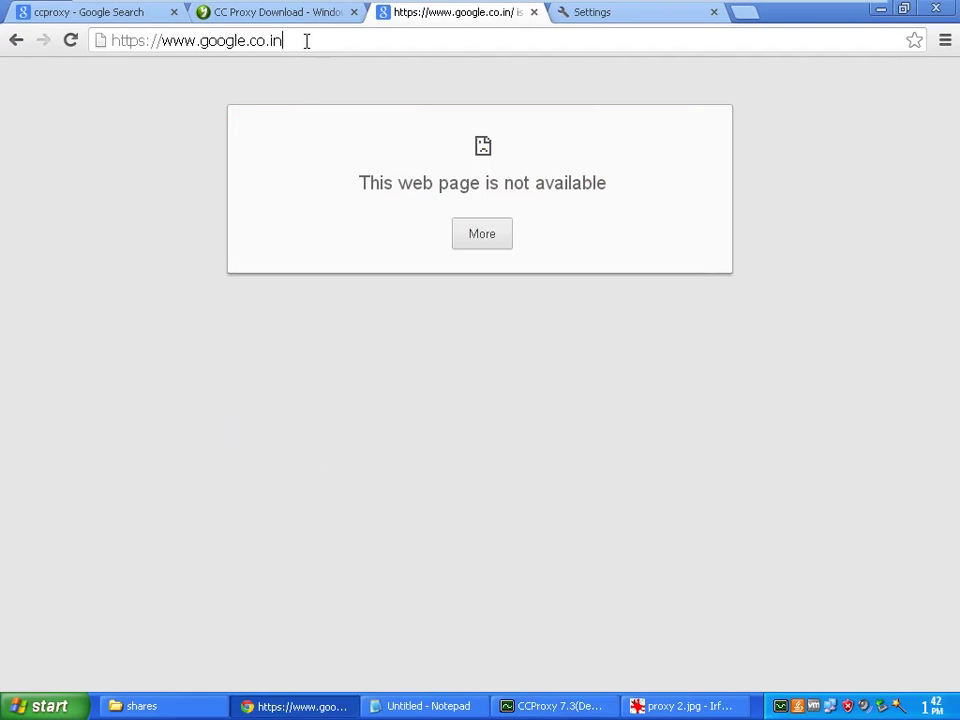
pyautogui.press('Return')
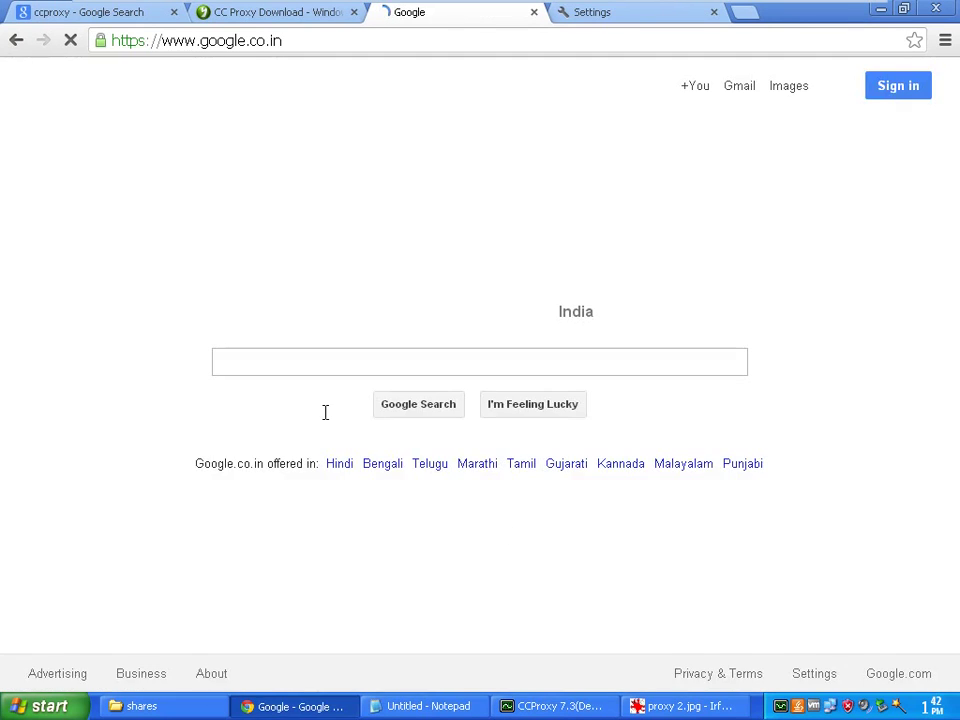
pyautogui.click(553, 706)
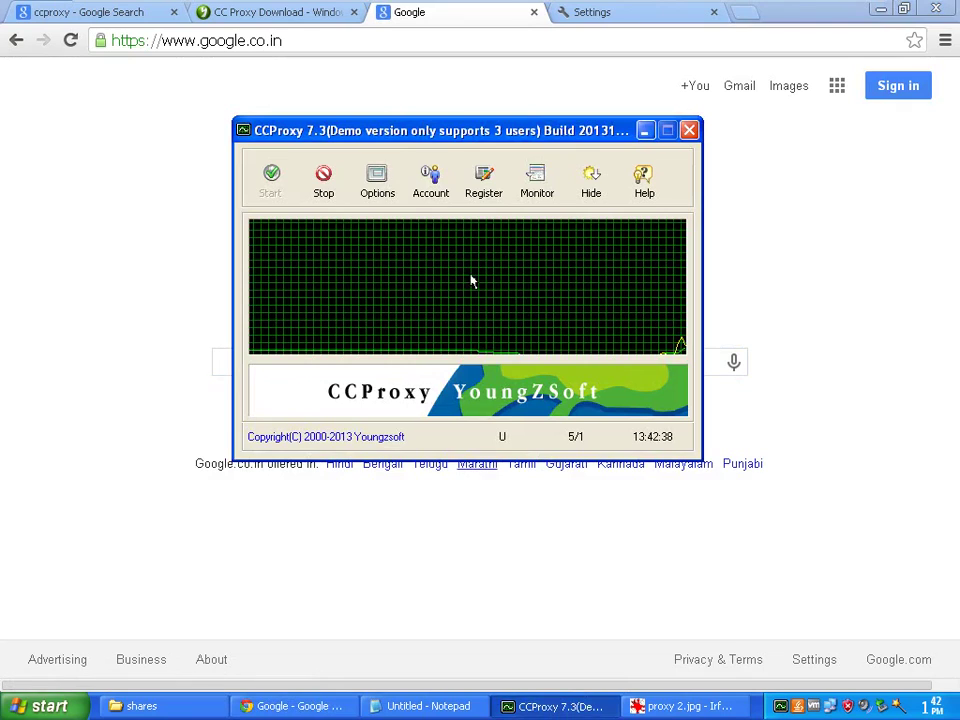
# Switch the Account Manager's authentication type to MAC Address
pyautogui.click(429, 192)
pyautogui.click(375, 231)
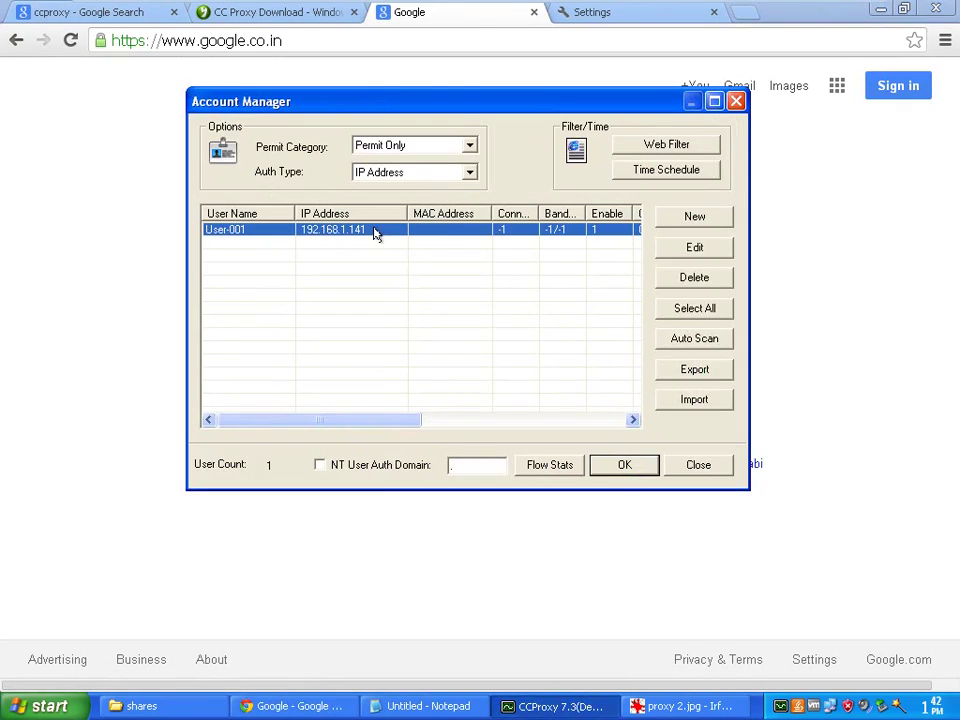
pyautogui.click(469, 172)
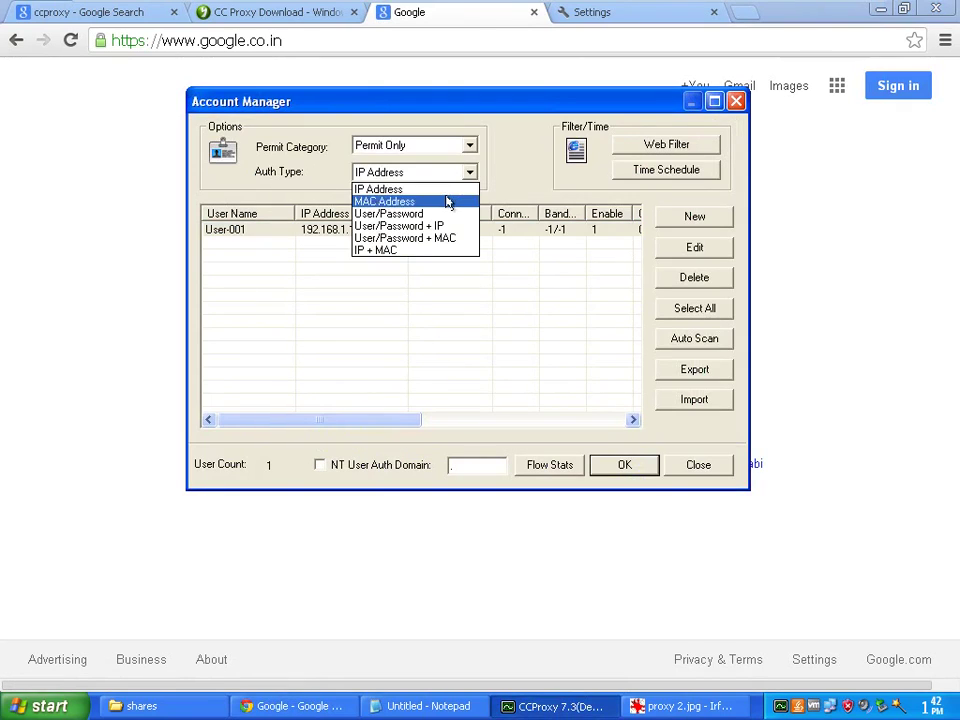
pyautogui.click(447, 199)
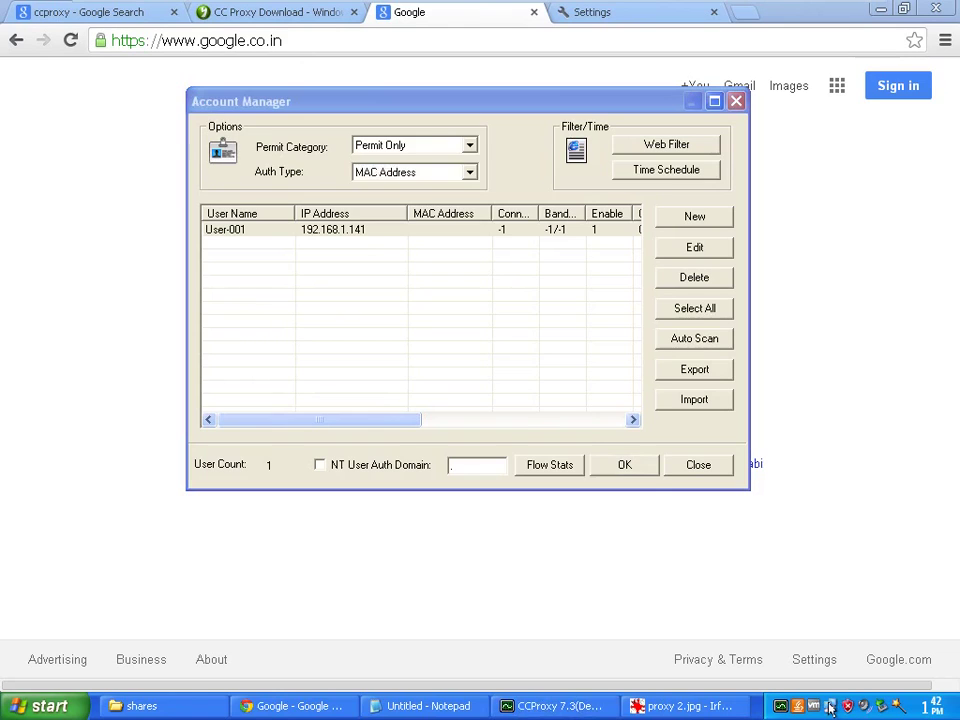
# Look up the physical address in the Local Area Connection details
pyautogui.click(381, 193)
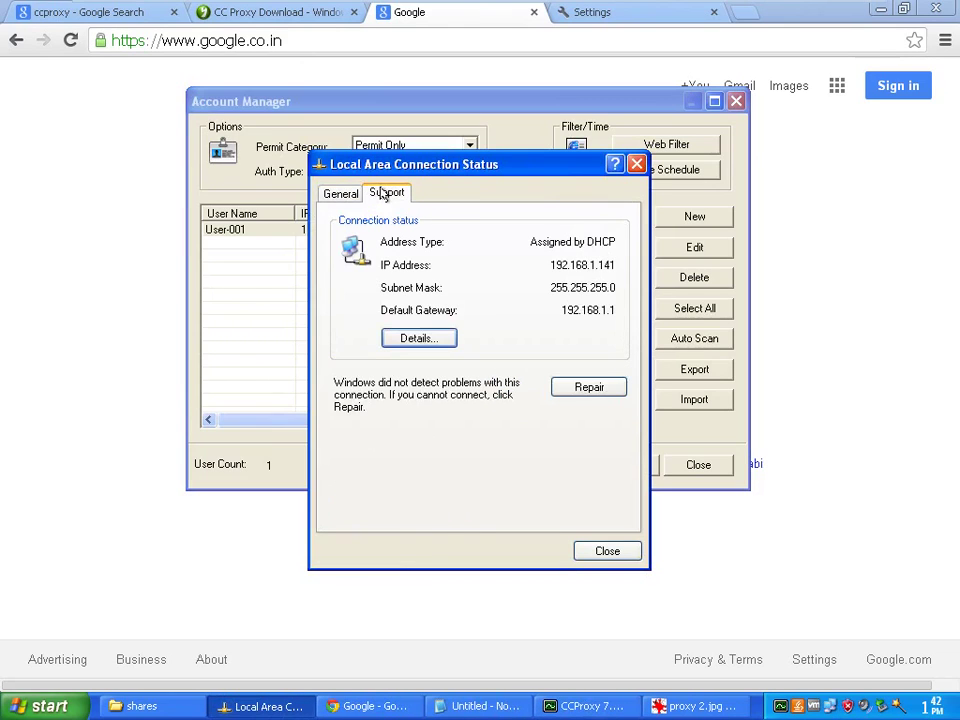
pyautogui.click(430, 343)
pyautogui.moveTo(515, 191); pyautogui.dragTo(508, 247)
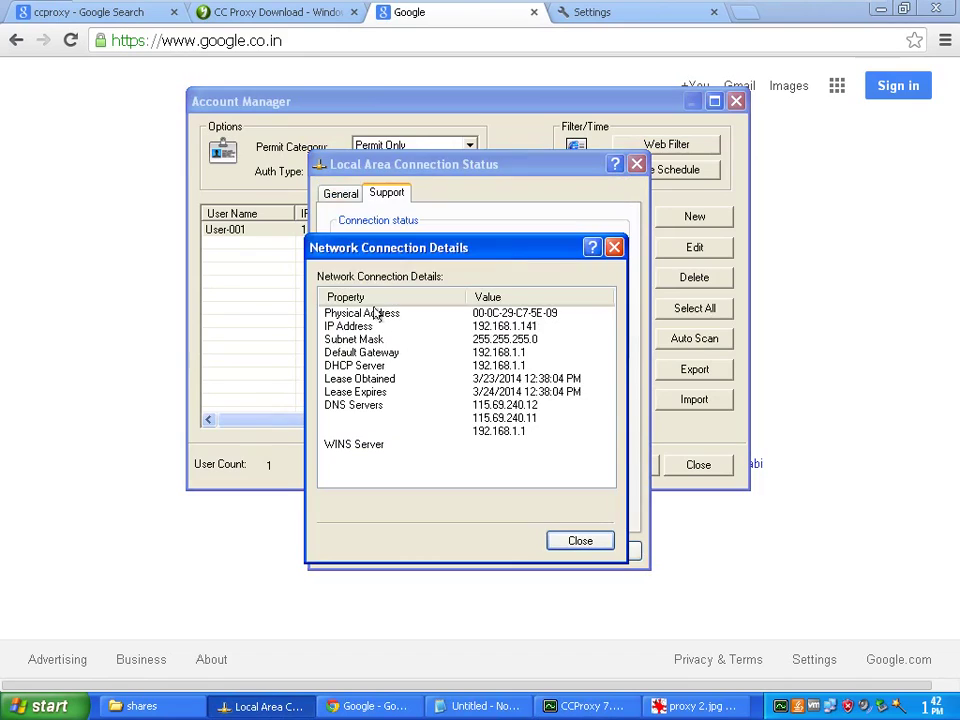
pyautogui.click(352, 314)
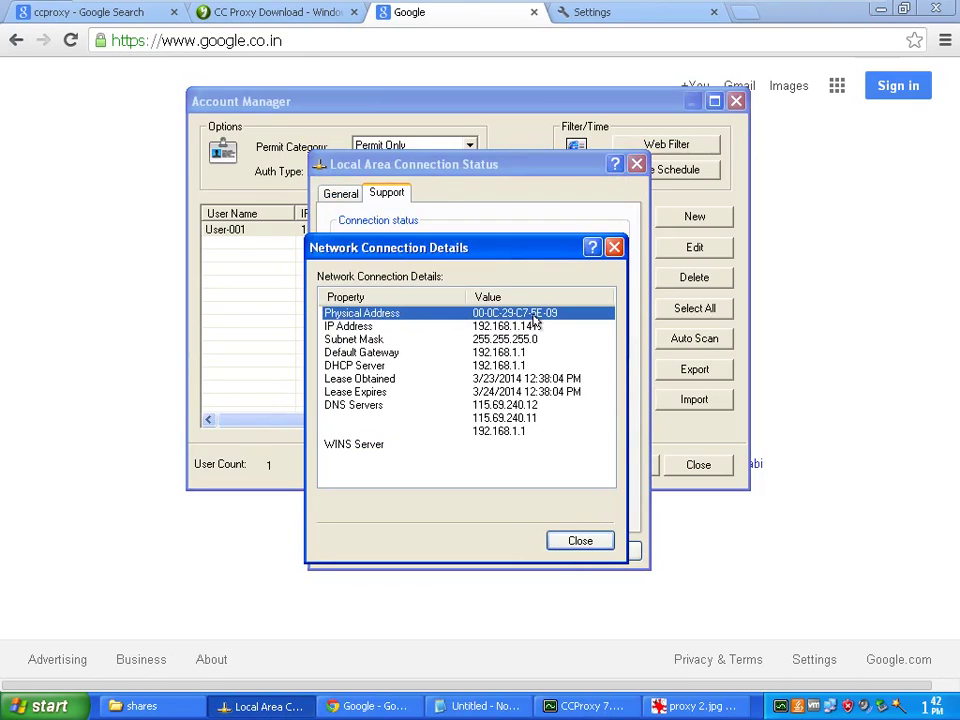
pyautogui.click(580, 541)
pyautogui.click(582, 551)
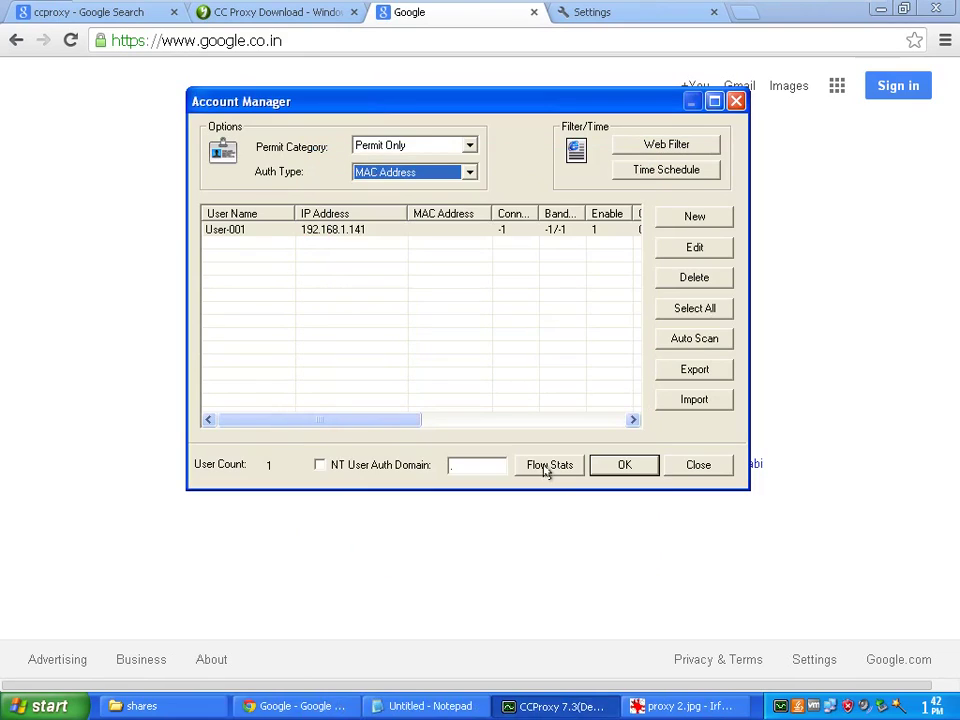
# Start a new account and focus its MAC address field
pyautogui.click(385, 232)
pyautogui.click(690, 219)
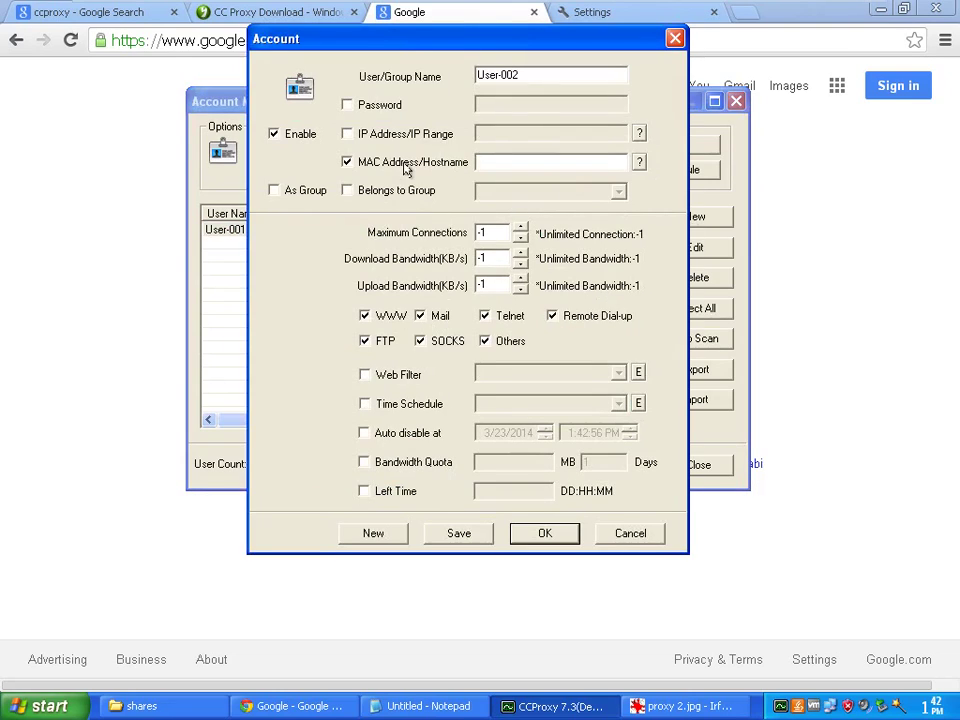
pyautogui.click(536, 161)
# Cancel the new account, switch authentication to User/Password, and delete User-001
pyautogui.click(628, 537)
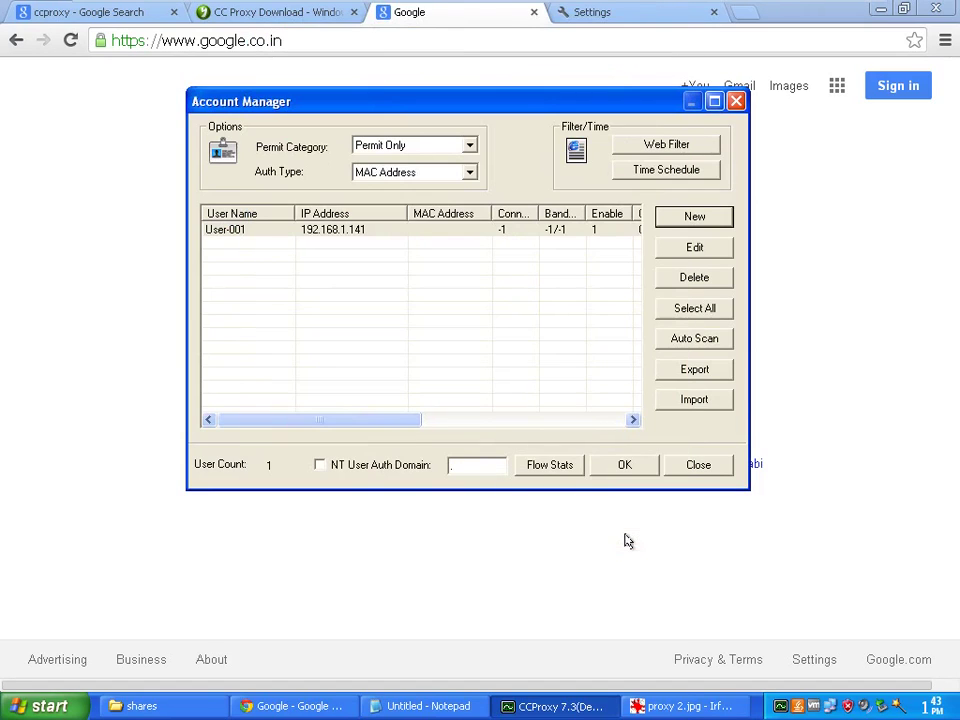
pyautogui.click(370, 231)
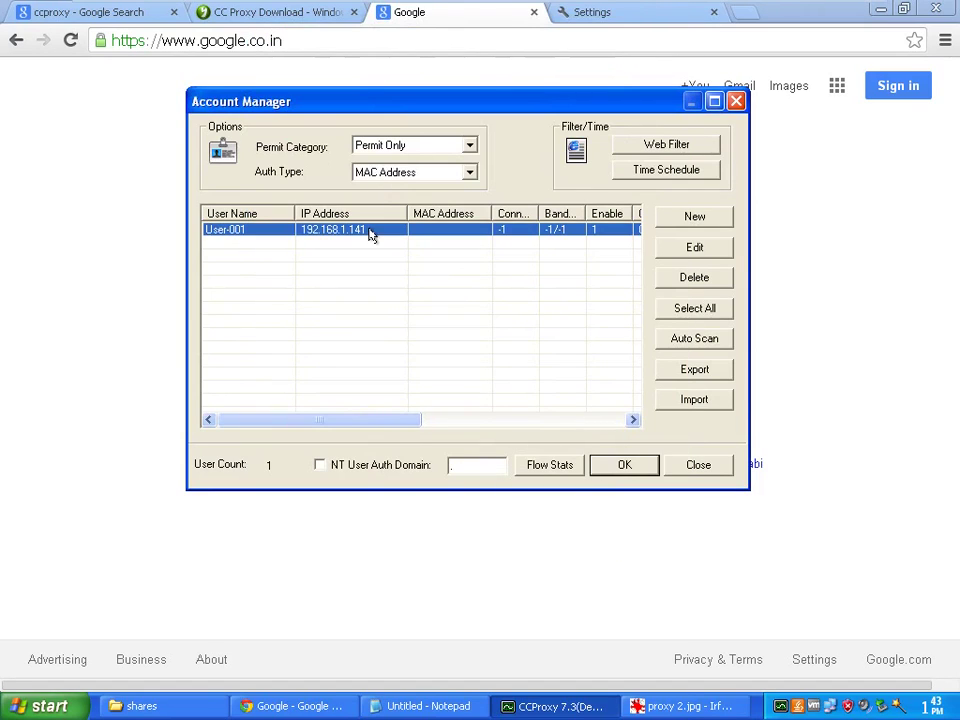
pyautogui.click(469, 174)
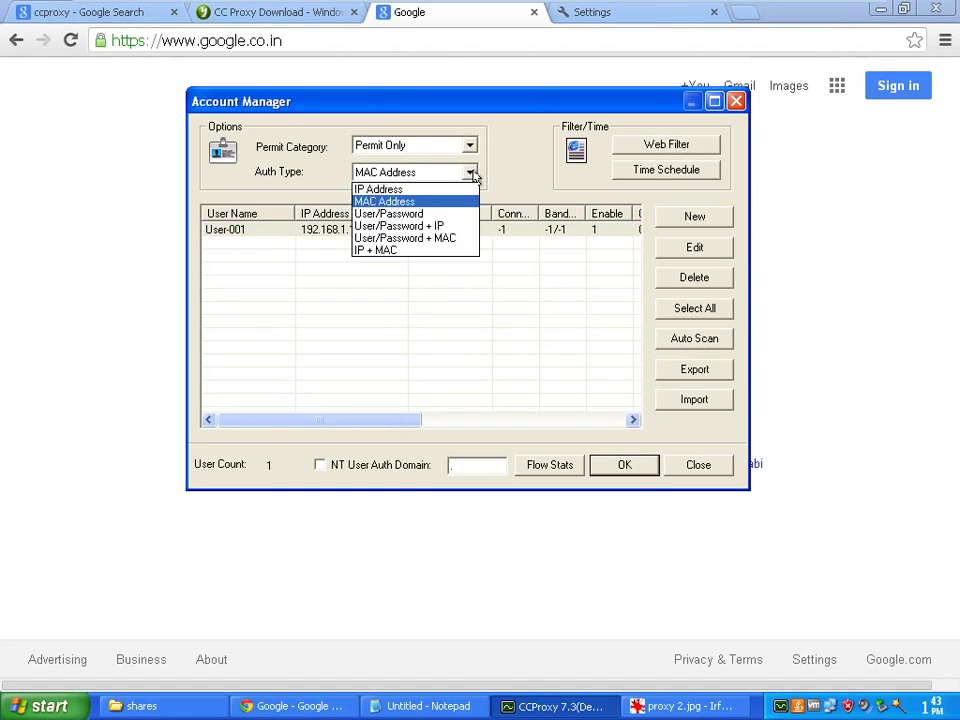
pyautogui.click(389, 216)
pyautogui.click(371, 231)
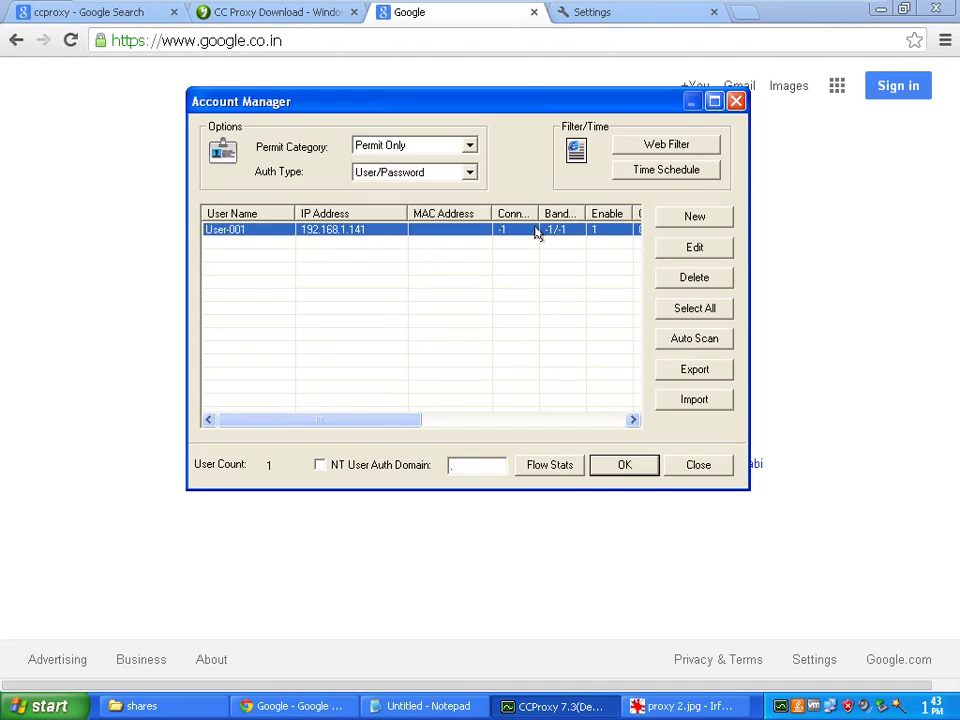
pyautogui.click(678, 280)
pyautogui.click(434, 325)
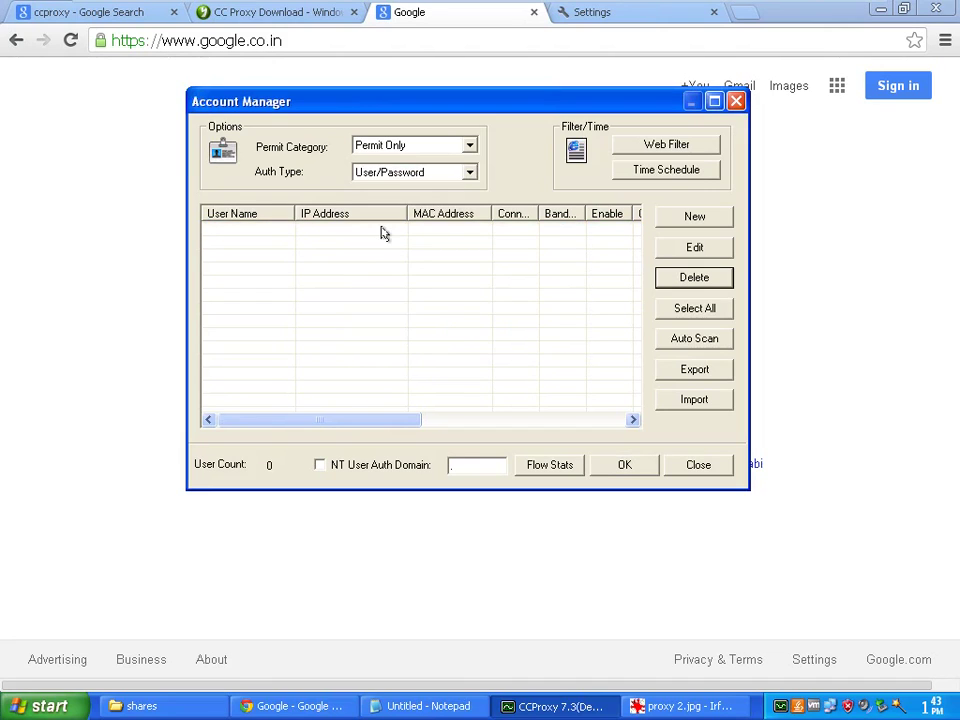
# Create and save a password-protected account named admin
pyautogui.click(693, 218)
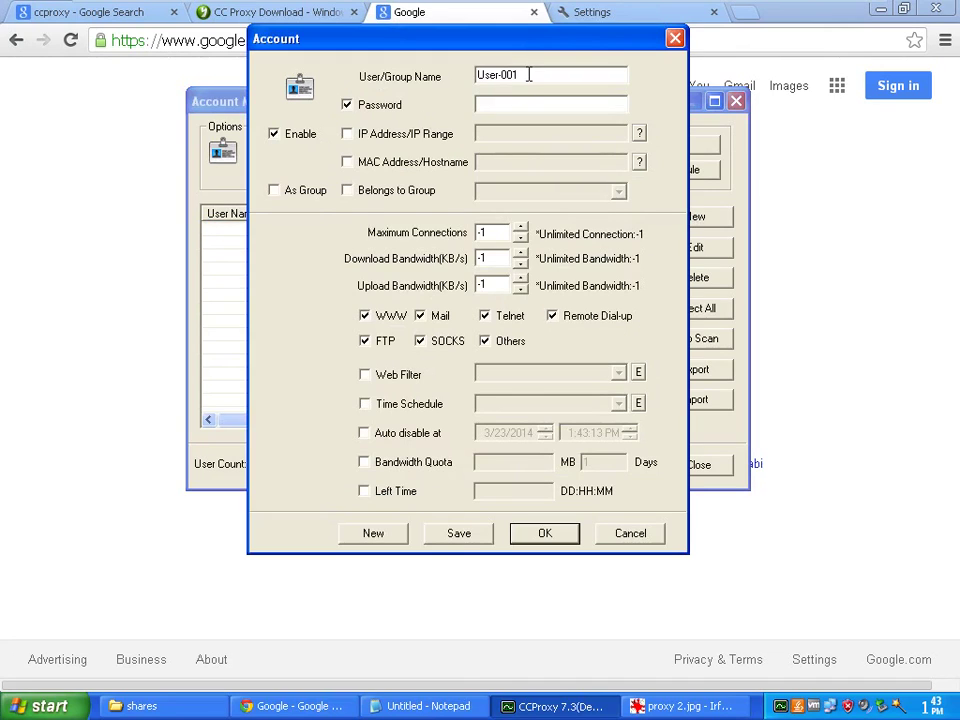
pyautogui.moveTo(529, 77); pyautogui.dragTo(461, 80)
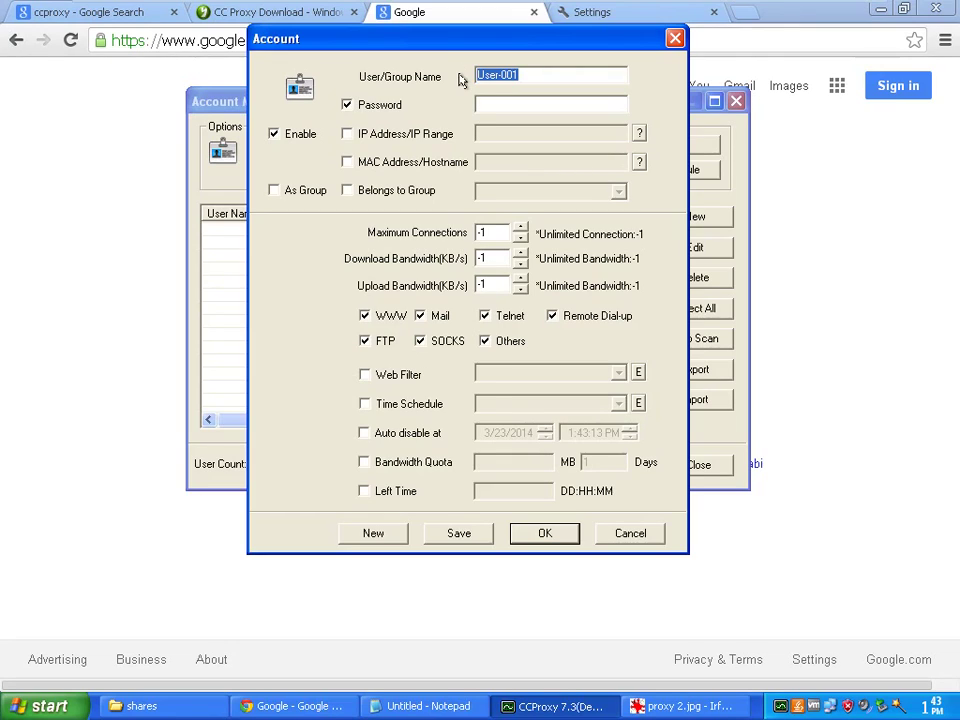
pyautogui.write('admin')
pyautogui.press('Tab')
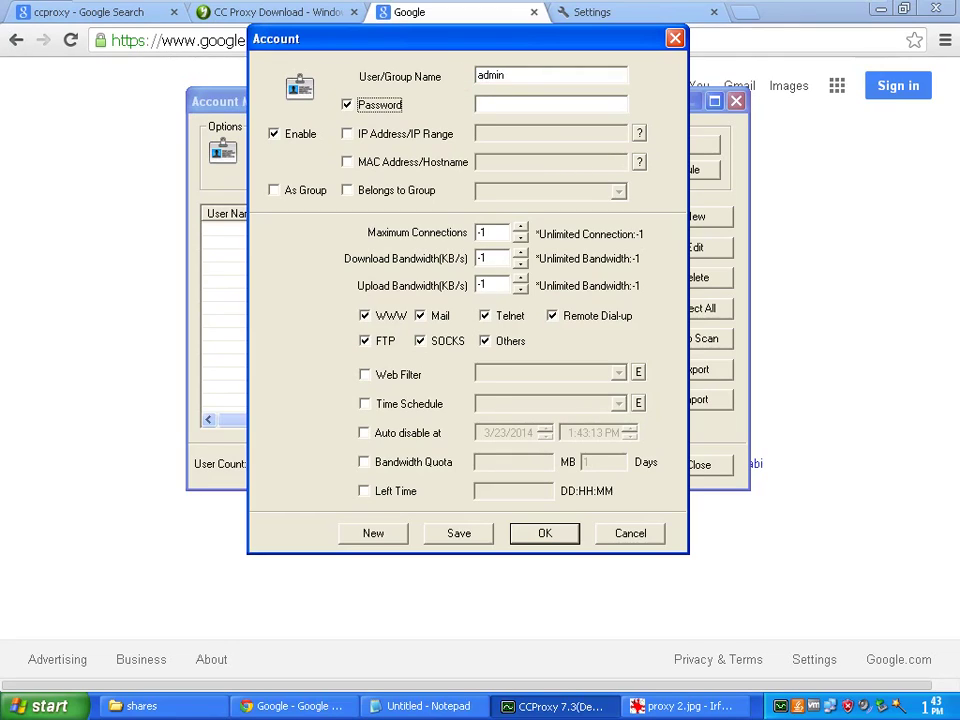
pyautogui.press('Tab')
pyautogui.write('admin')
pyautogui.click(459, 537)
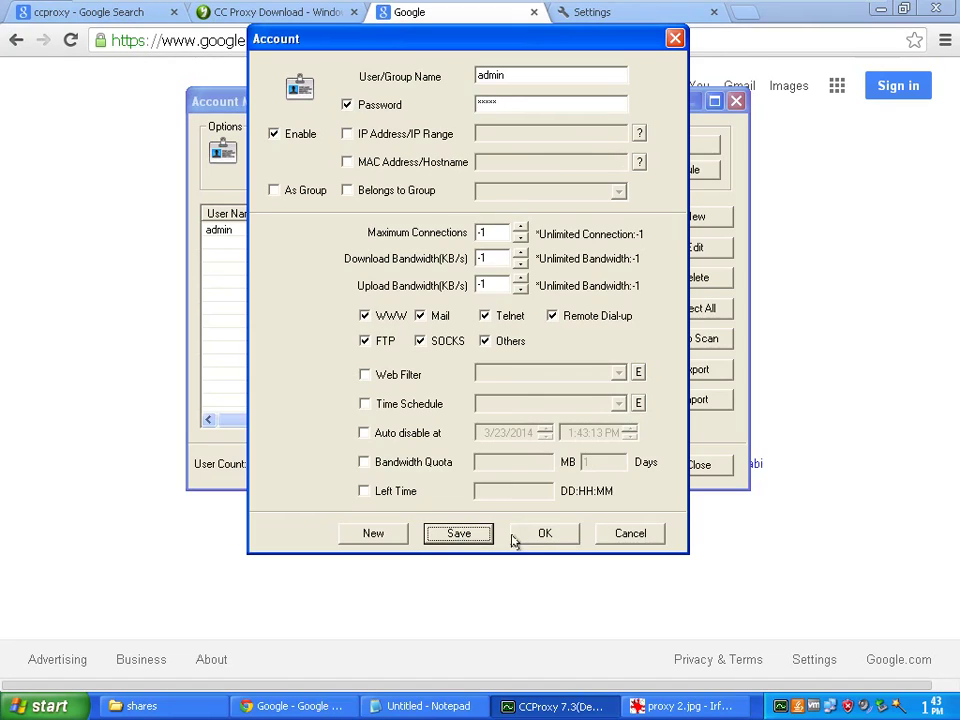
pyautogui.click(536, 536)
pyautogui.click(338, 232)
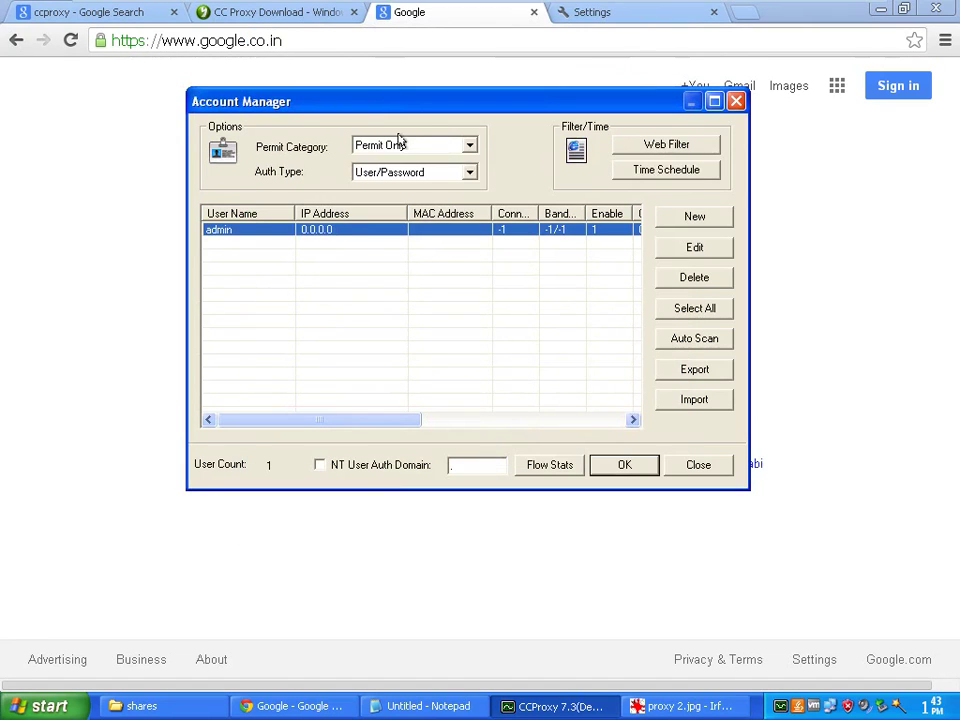
# Close the Account Manager, restart the proxy, and reload Google in Chrome
pyautogui.click(620, 464)
pyautogui.click(322, 181)
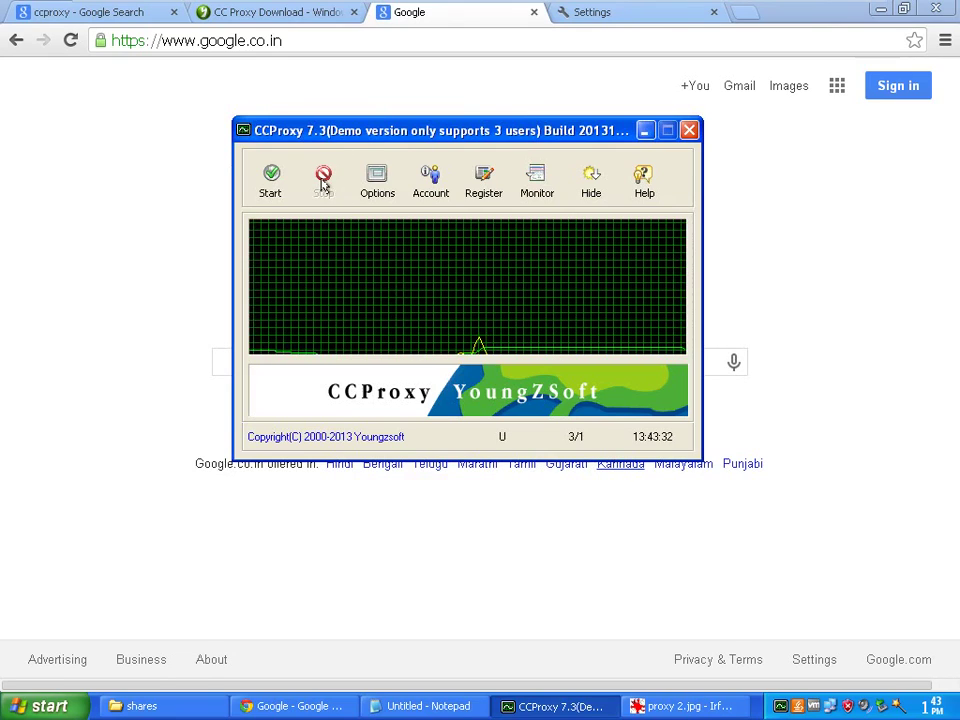
pyautogui.click(273, 180)
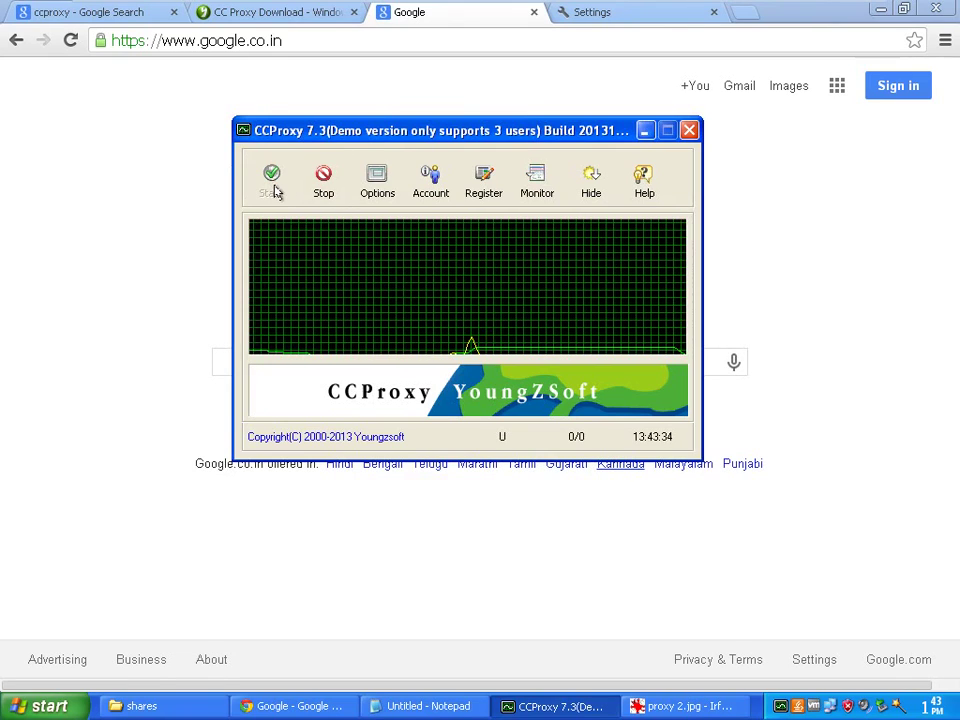
pyautogui.click(266, 44)
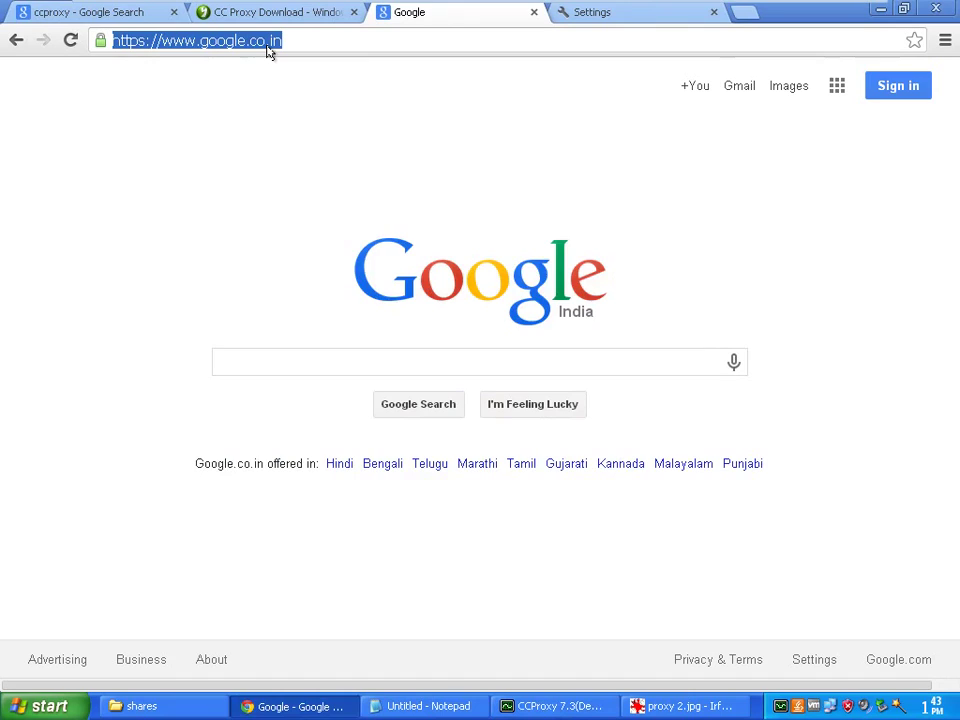
pyautogui.press('Return')
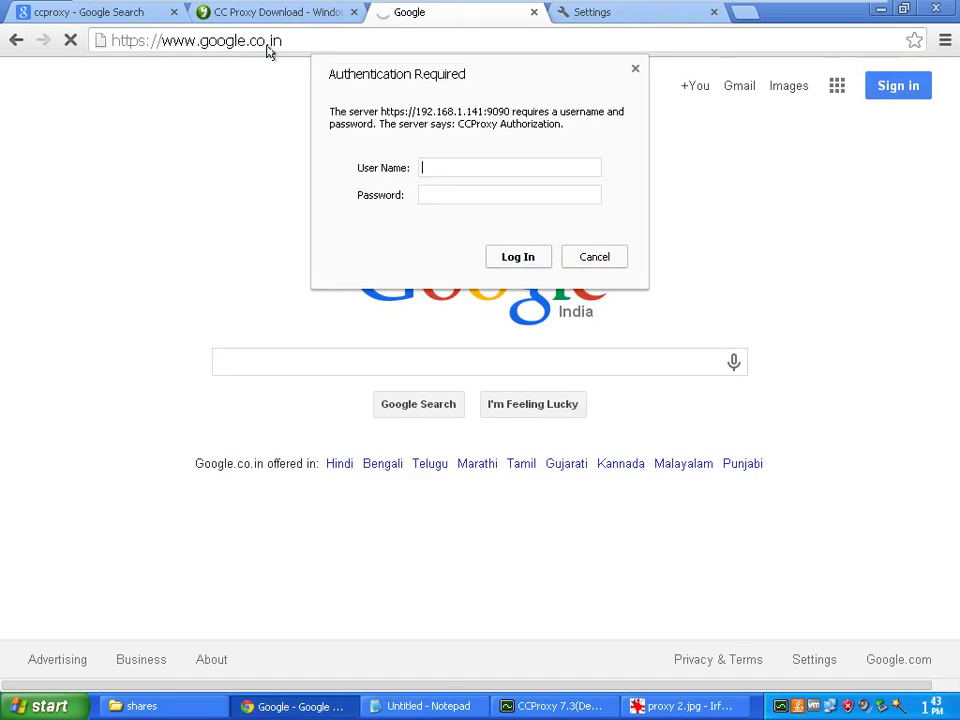
# Log in to the proxy prompt with the admin user name and its password
pyautogui.write('admin')
pyautogui.press('Tab')
pyautogui.write('admin')
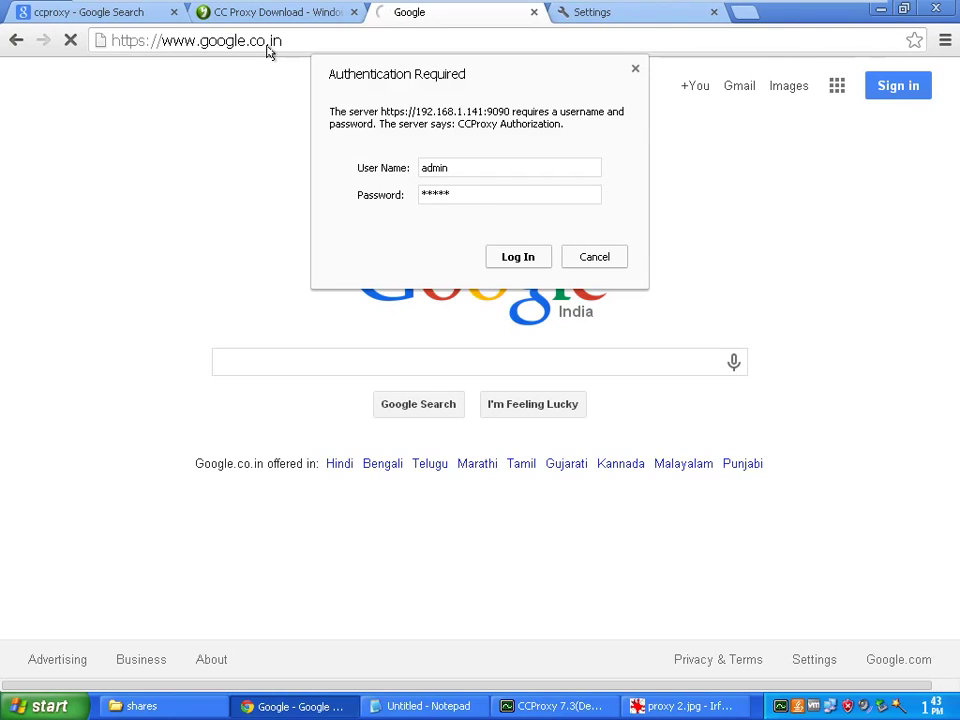
pyautogui.click(516, 256)
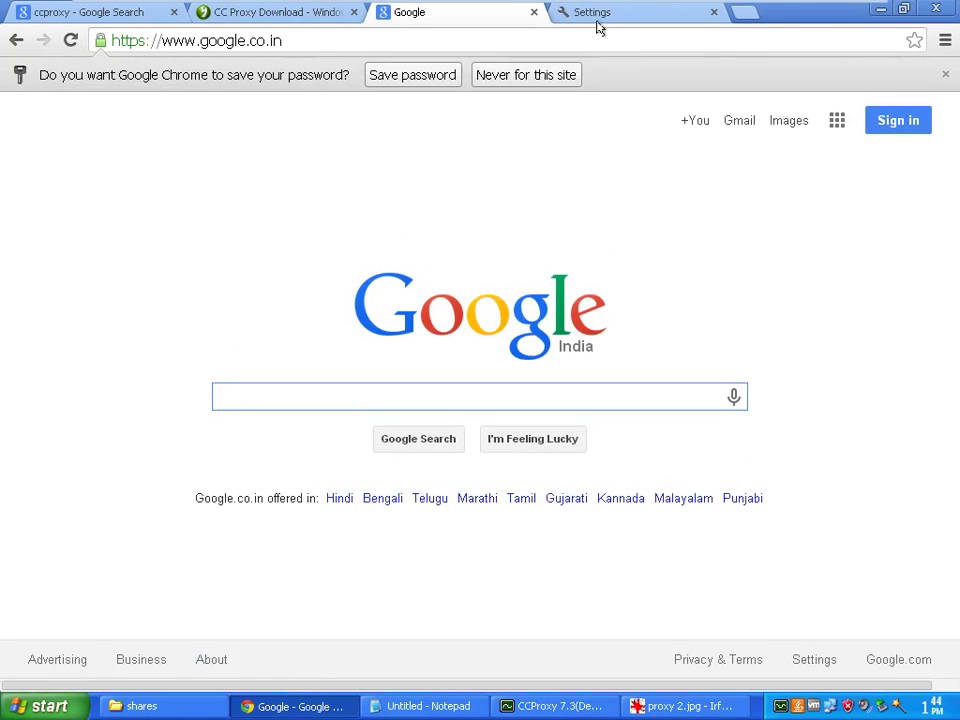
# Save the proxy password in Chrome and open CCProxy's Account Manager
pyautogui.click(392, 76)
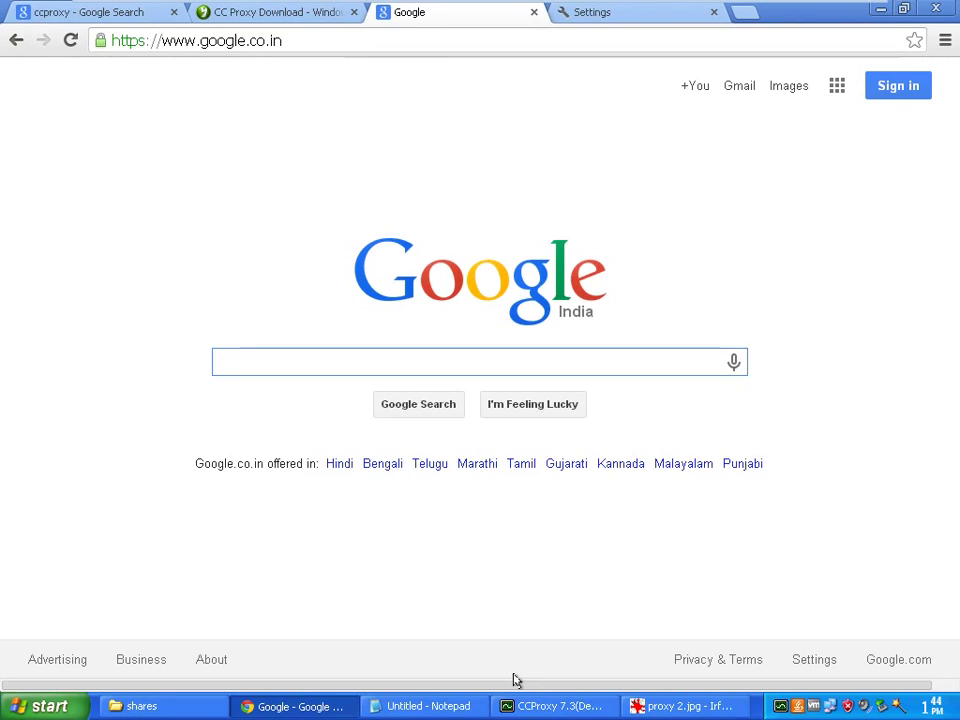
pyautogui.click(546, 705)
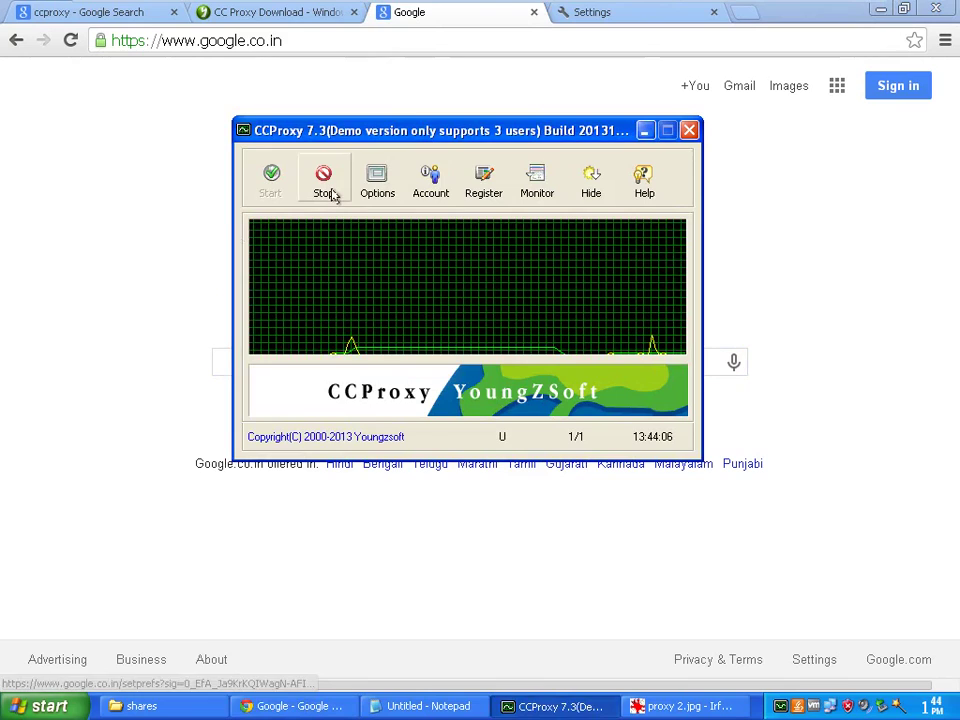
pyautogui.click(436, 180)
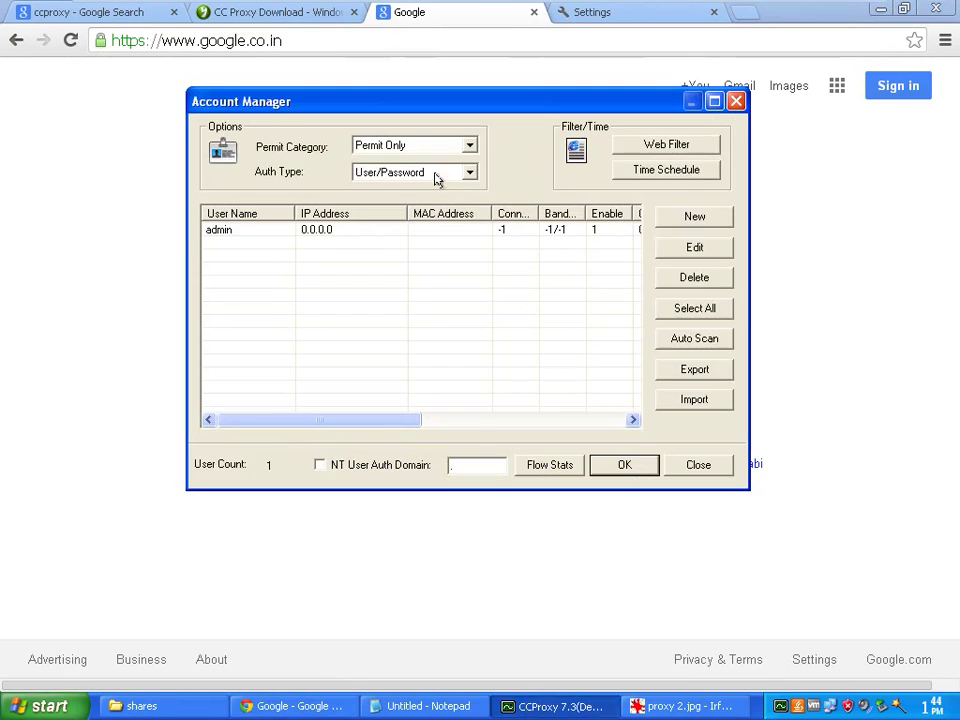
# Keep User/Password authentication and select the admin account row
pyautogui.click(321, 230)
pyautogui.click(469, 174)
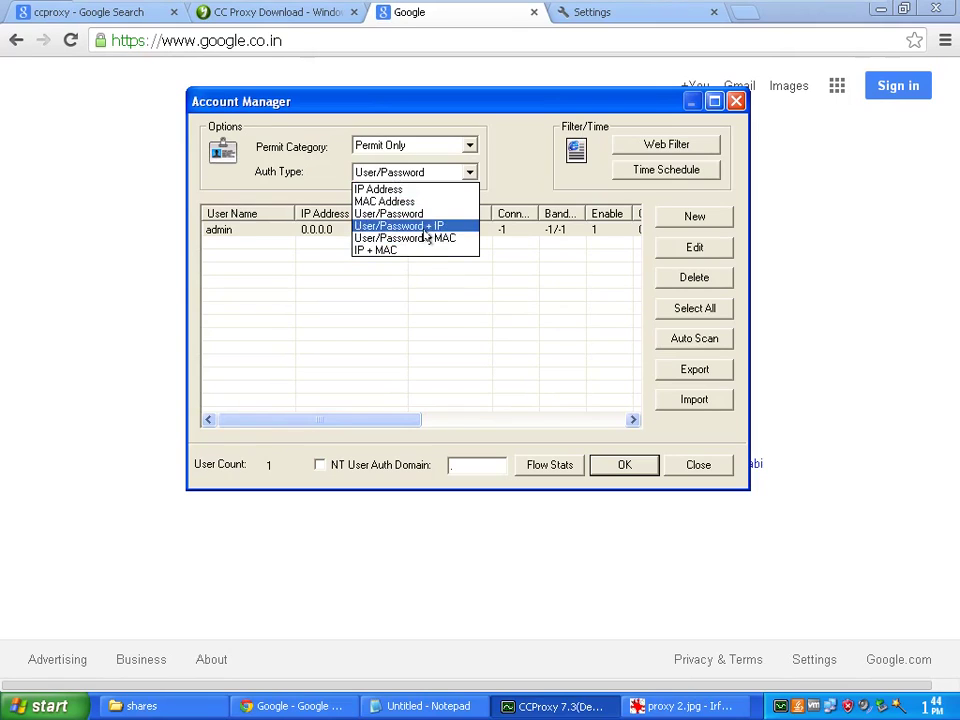
pyautogui.click(418, 303)
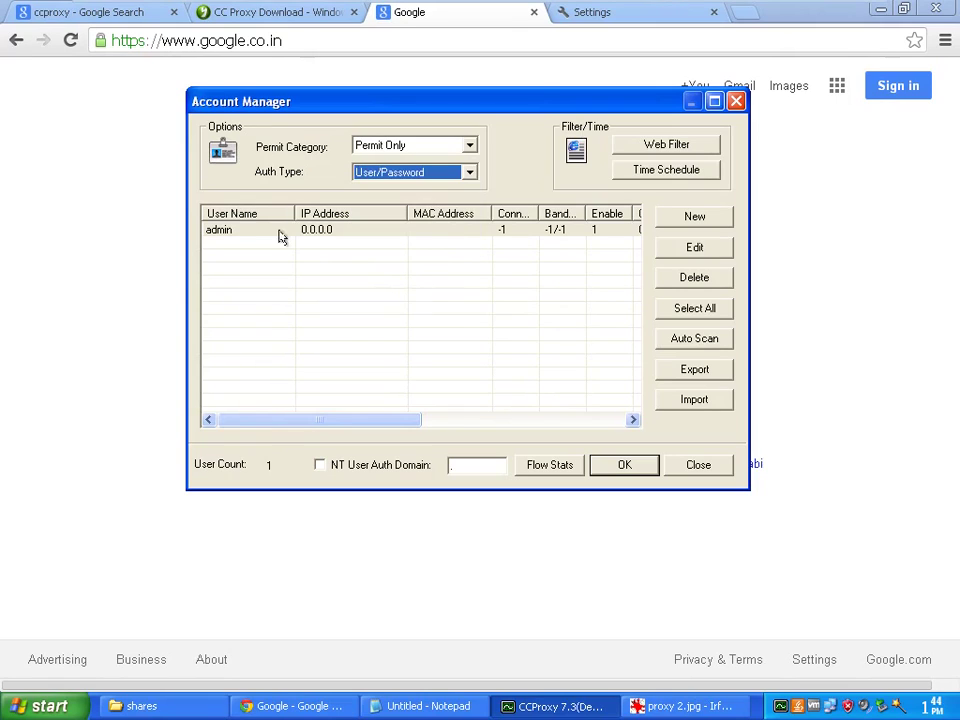
pyautogui.click(320, 231)
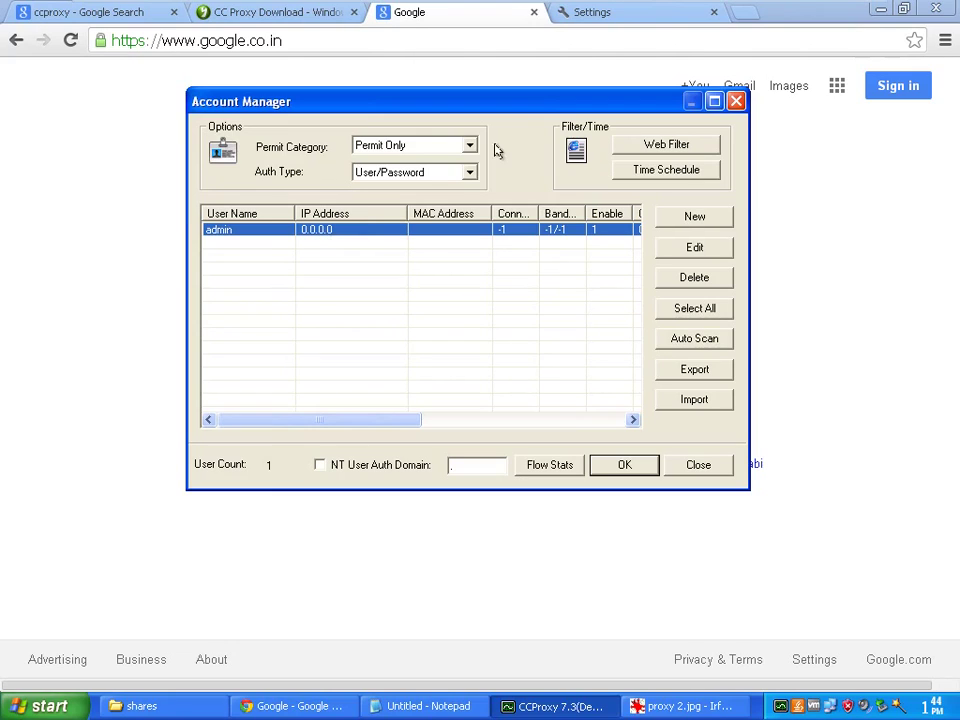
pyautogui.click(460, 258)
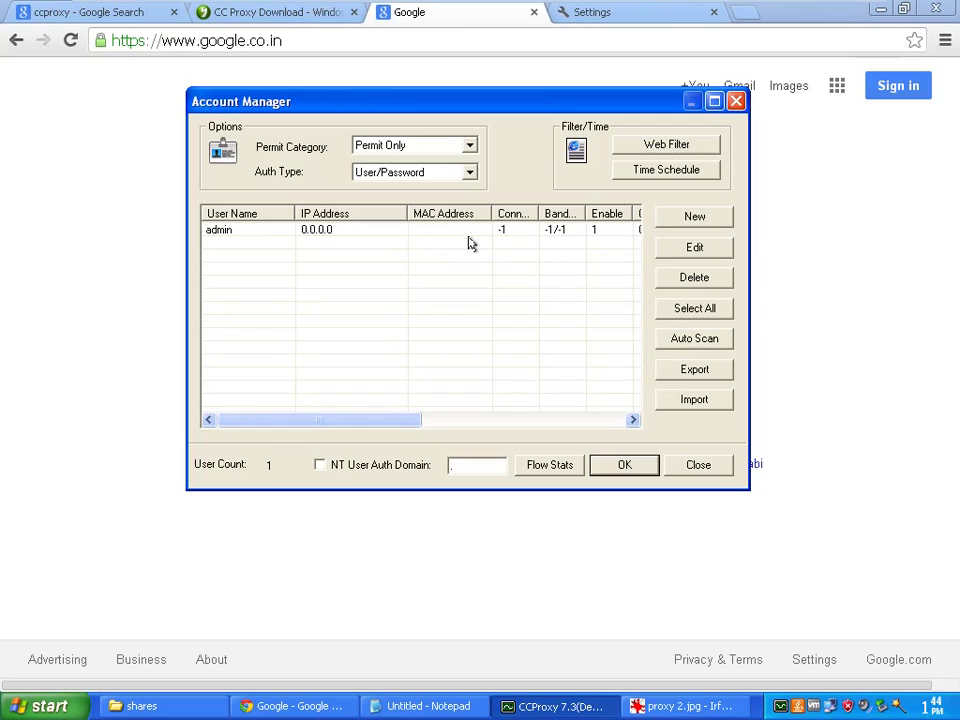
pyautogui.click(484, 229)
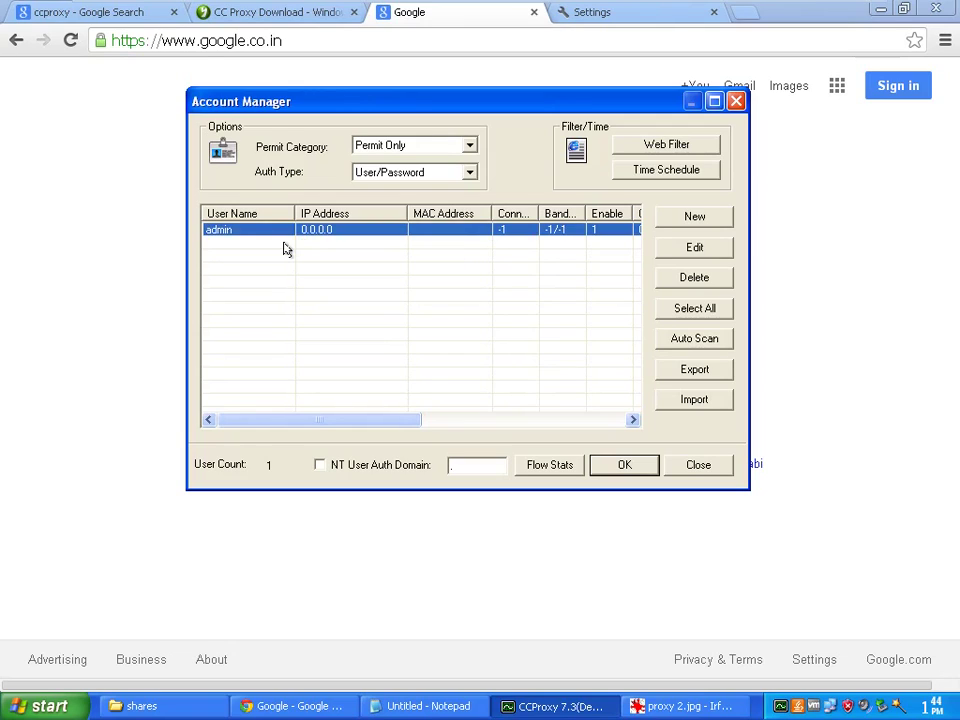
# Create a new account named user1, replacing User-002, and enter its password
pyautogui.click(682, 212)
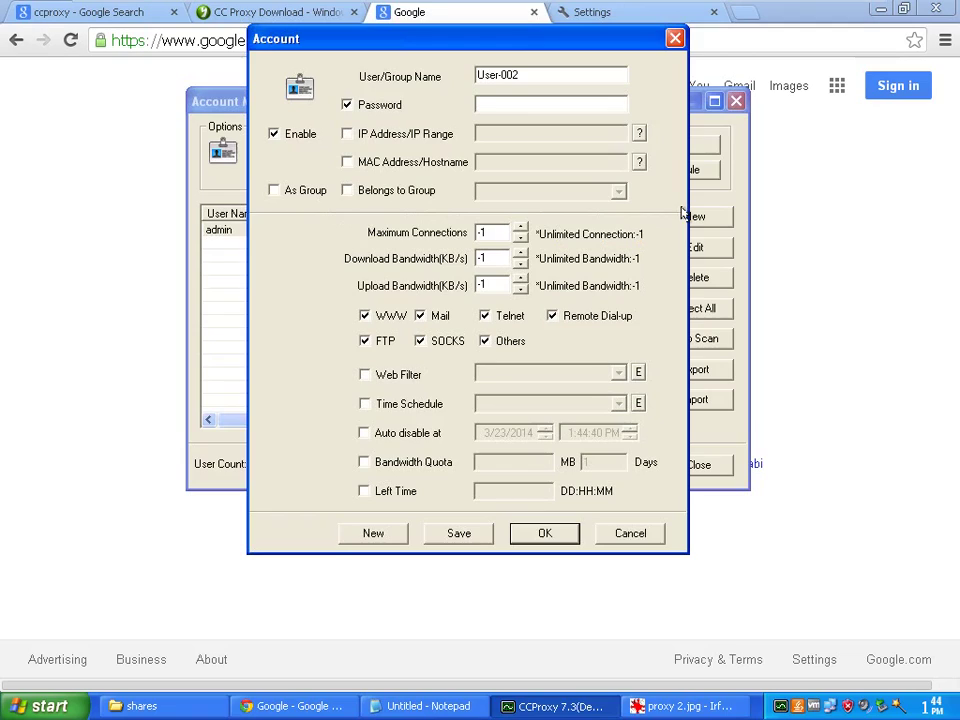
pyautogui.moveTo(534, 72); pyautogui.dragTo(478, 72)
pyautogui.write('user1')
pyautogui.press('Tab')
pyautogui.press('Tab')
pyautogui.write('12345')
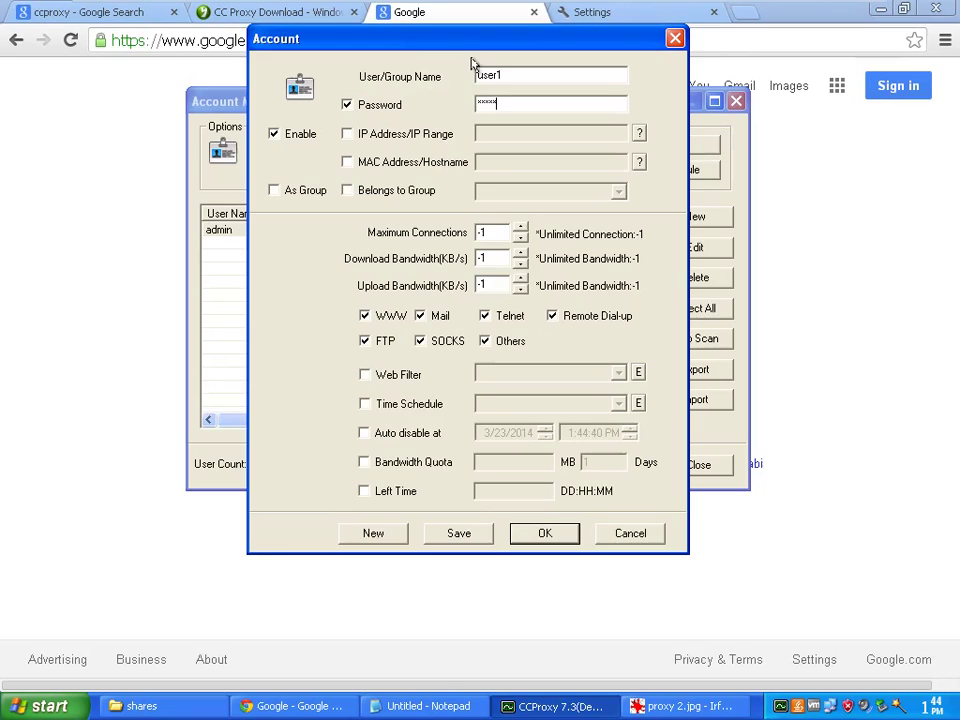
pyautogui.moveTo(483, 42); pyautogui.dragTo(517, 45)
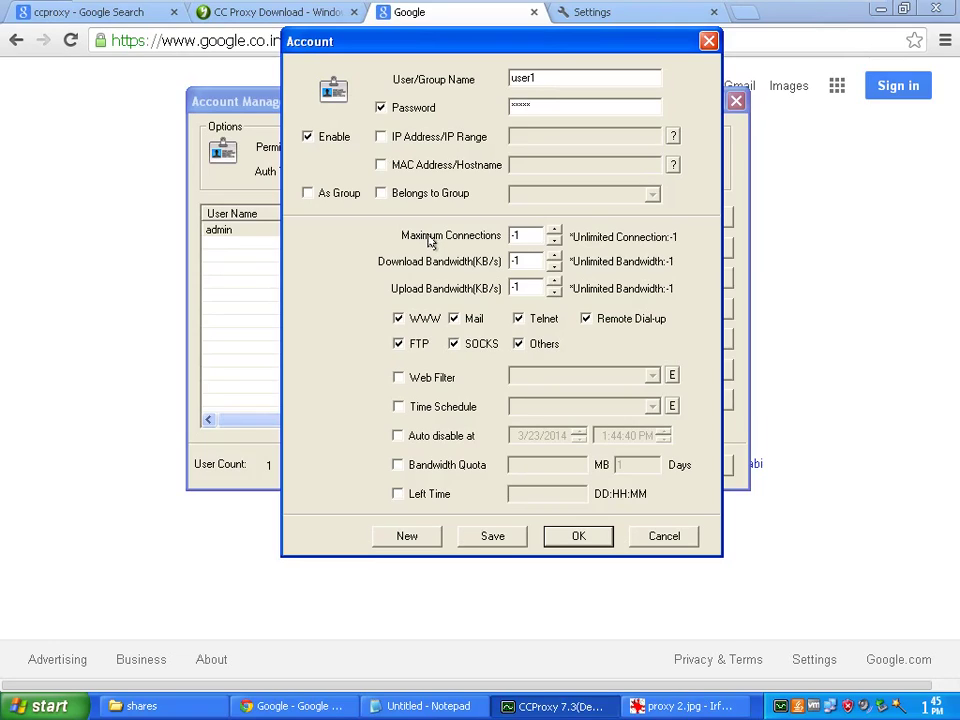
# Review user1's Maximum Connections and download/upload bandwidth values
pyautogui.doubleClick(533, 236)
pyautogui.click(522, 234)
pyautogui.moveTo(534, 235); pyautogui.dragTo(505, 238)
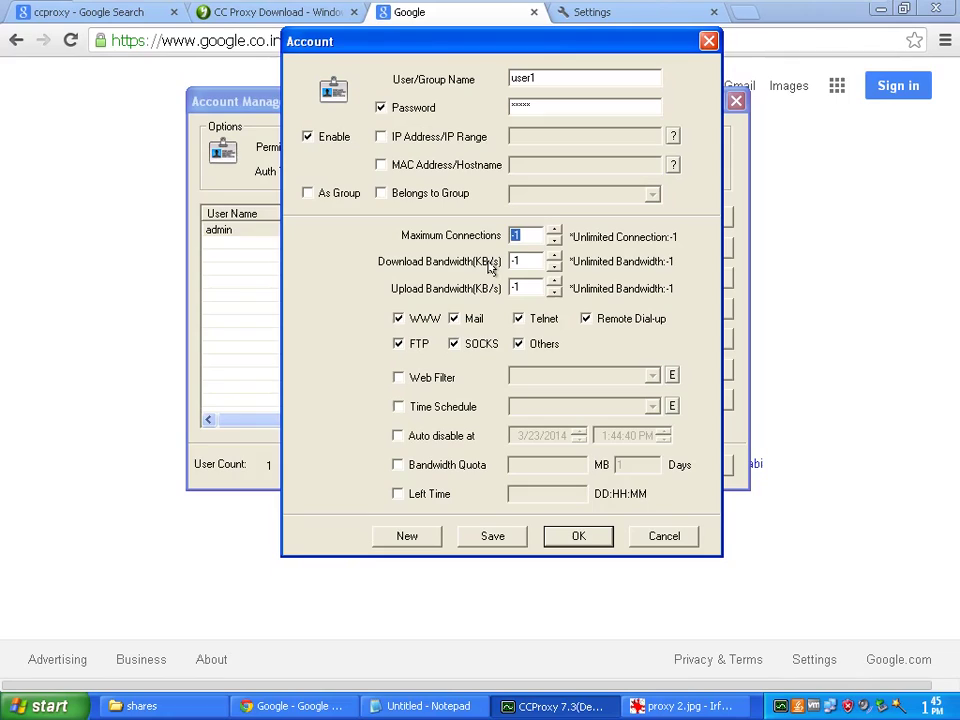
pyautogui.click(524, 236)
pyautogui.click(528, 260)
pyautogui.click(520, 285)
pyautogui.moveTo(534, 261); pyautogui.dragTo(486, 263)
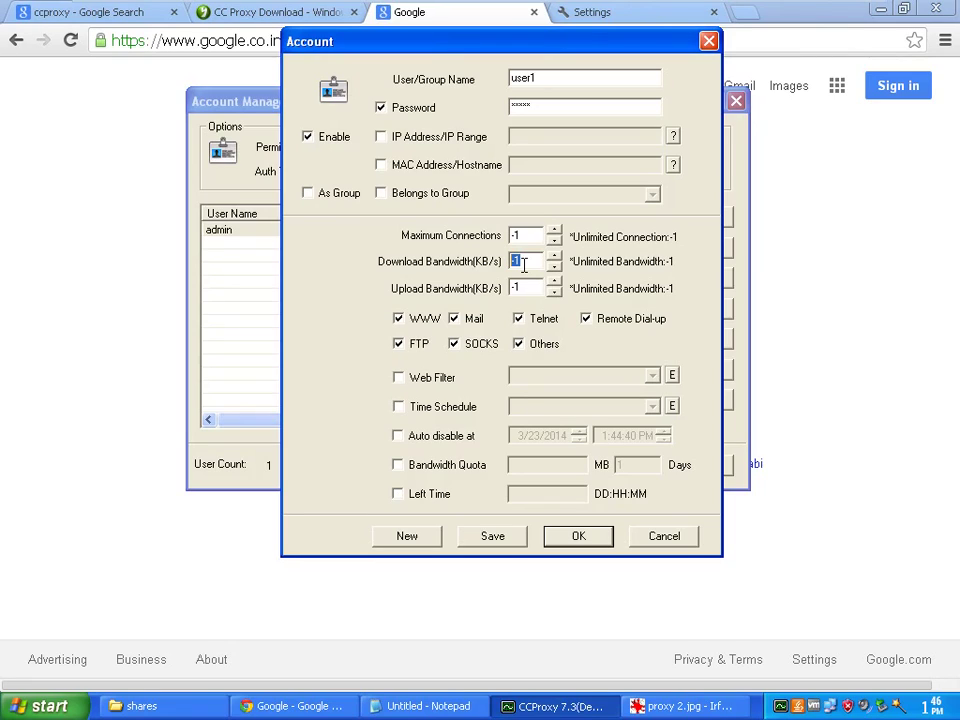
# Save user1 to the account list and close the Account Manager
pyautogui.click(578, 538)
pyautogui.click(578, 538)
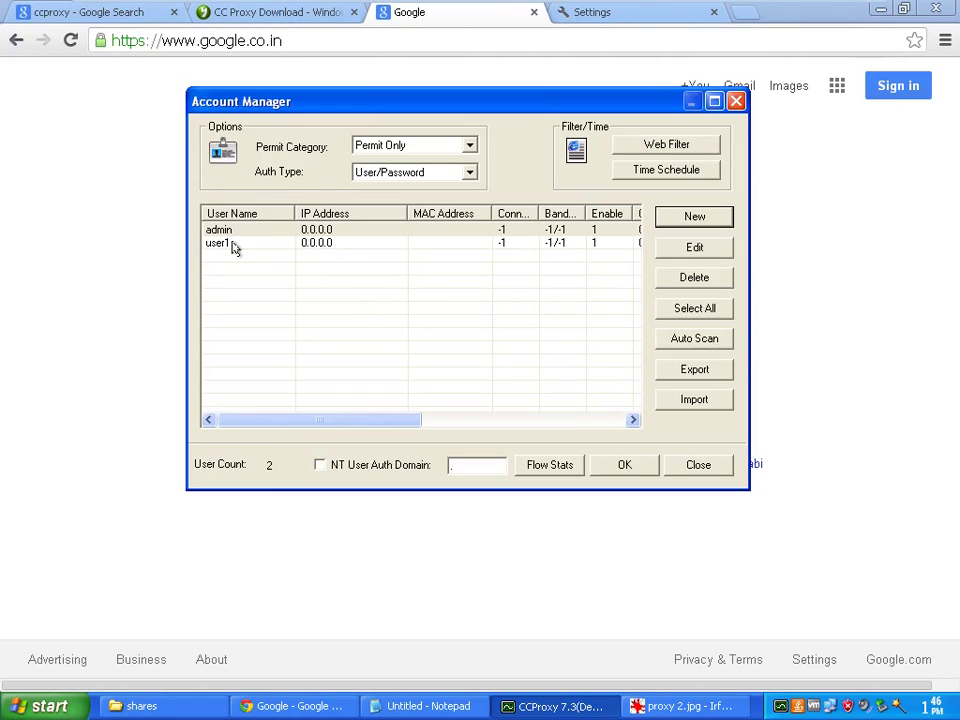
pyautogui.click(623, 465)
# Restart the CCProxy service and return to Chrome
pyautogui.click(326, 178)
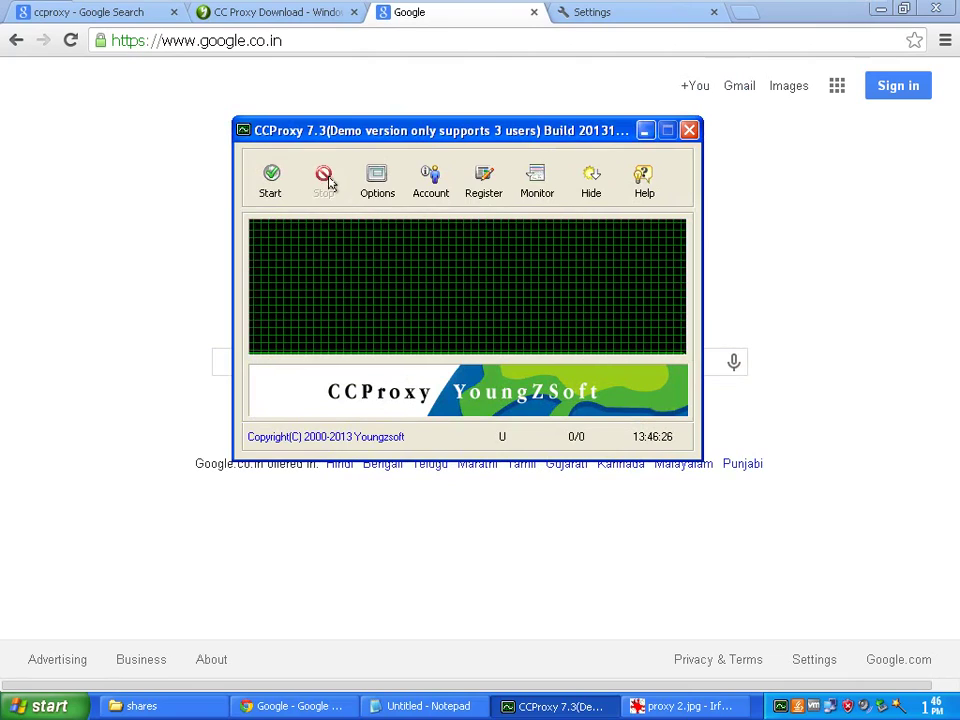
pyautogui.click(277, 186)
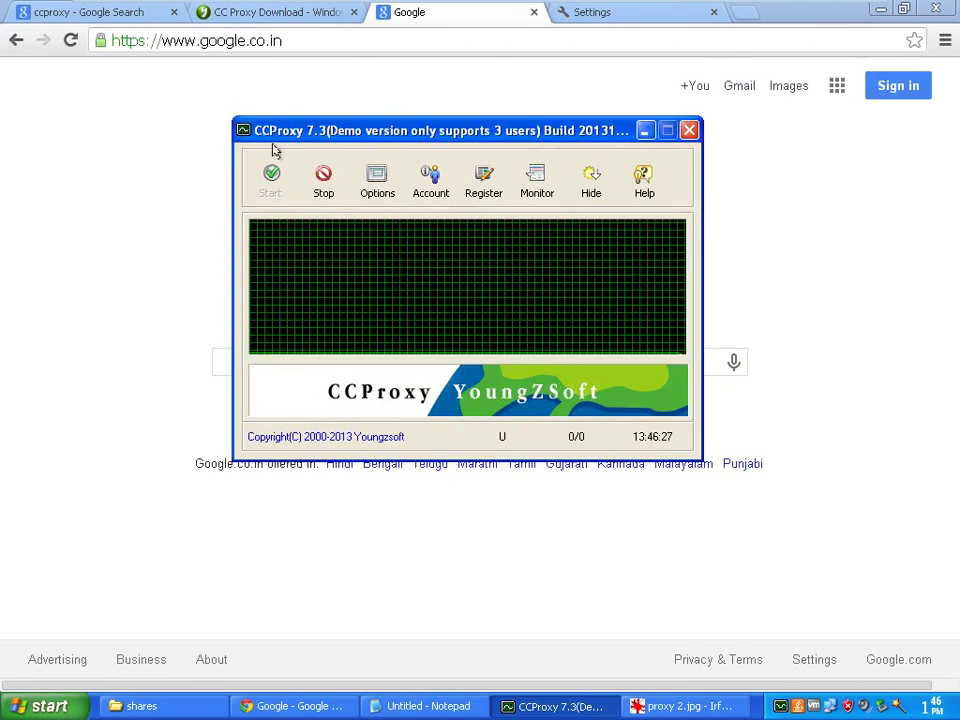
pyautogui.click(300, 40)
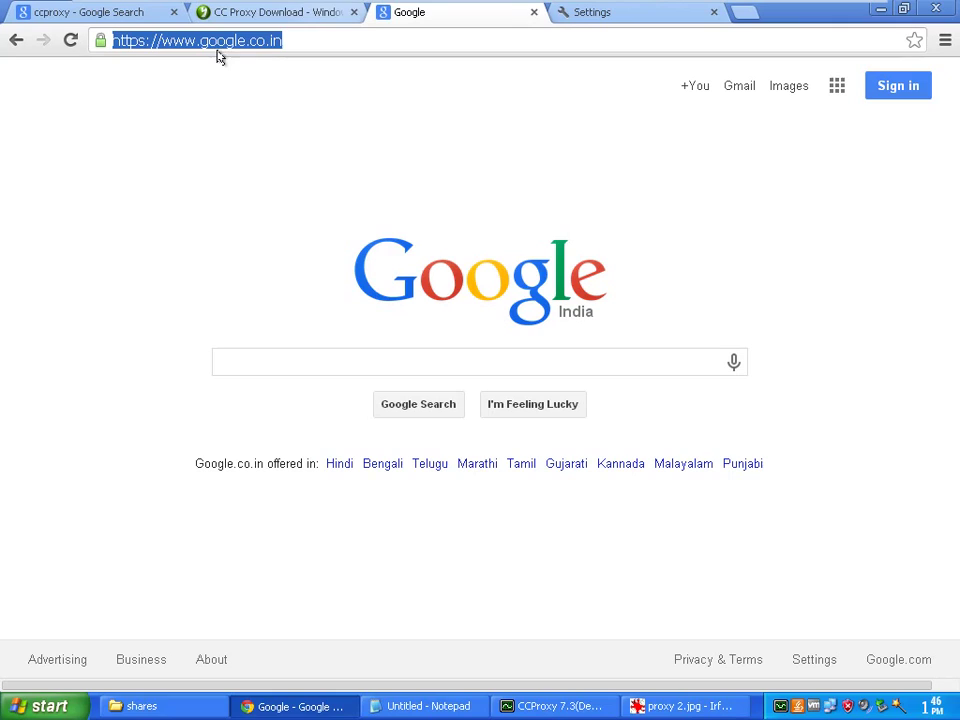
# Clear Chrome's browsing data from the beginning of time, close Settings, and reload Google
pyautogui.click(945, 40)
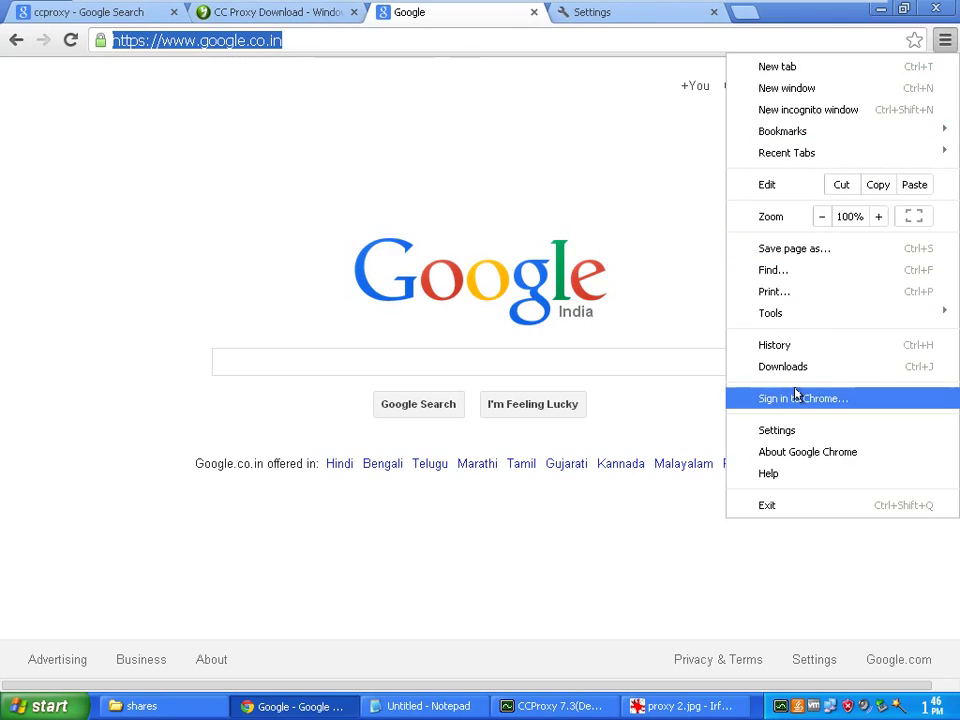
pyautogui.moveTo(820, 321)
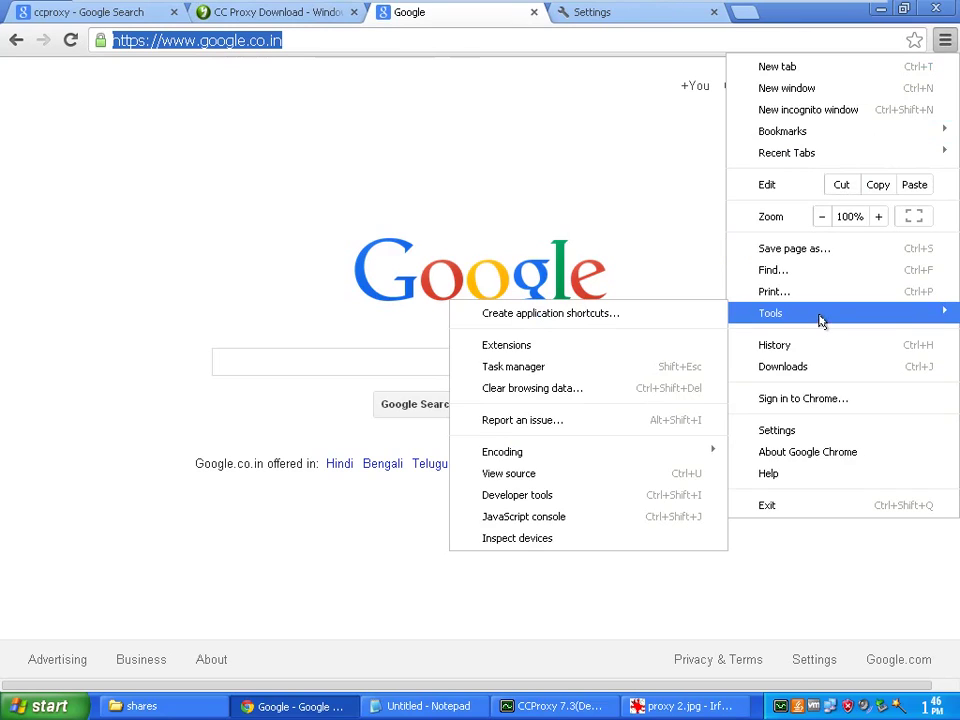
pyautogui.click(510, 388)
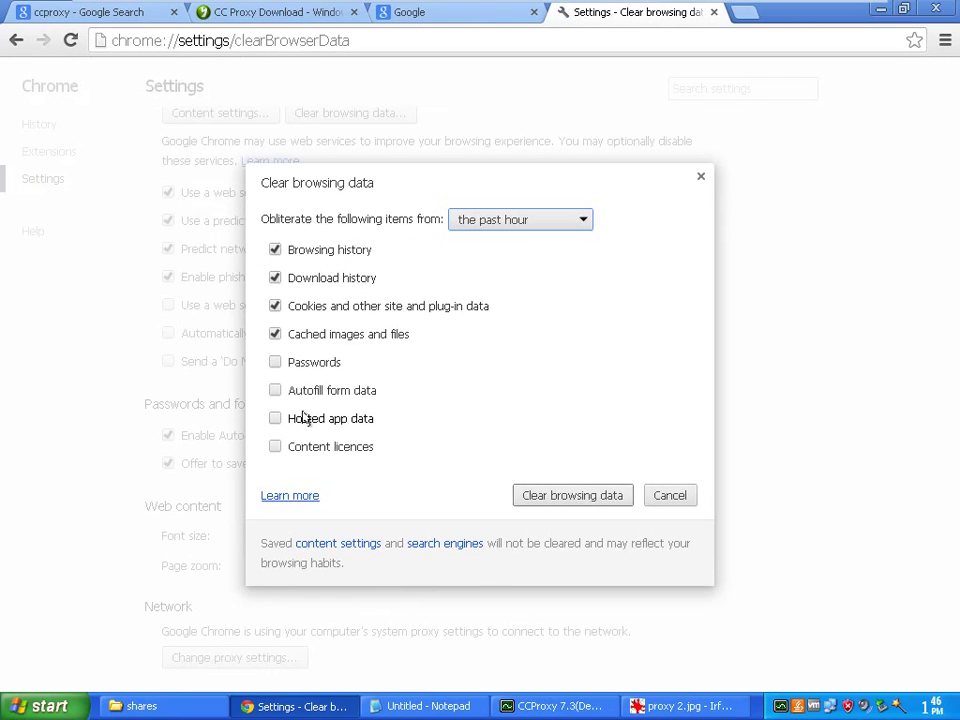
pyautogui.click(504, 226)
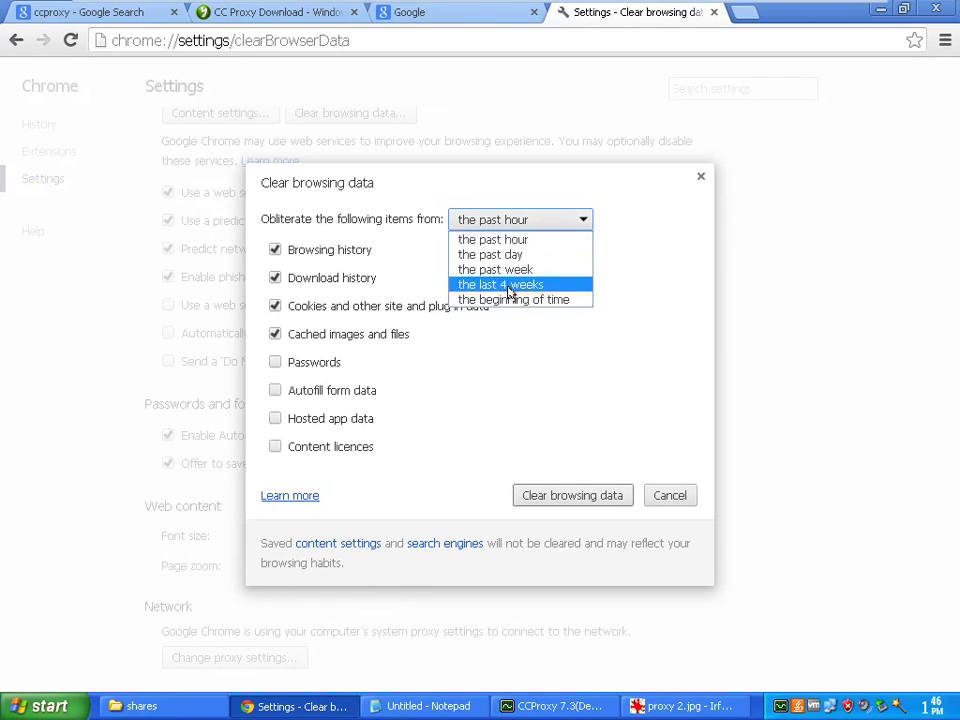
pyautogui.click(505, 298)
pyautogui.click(568, 500)
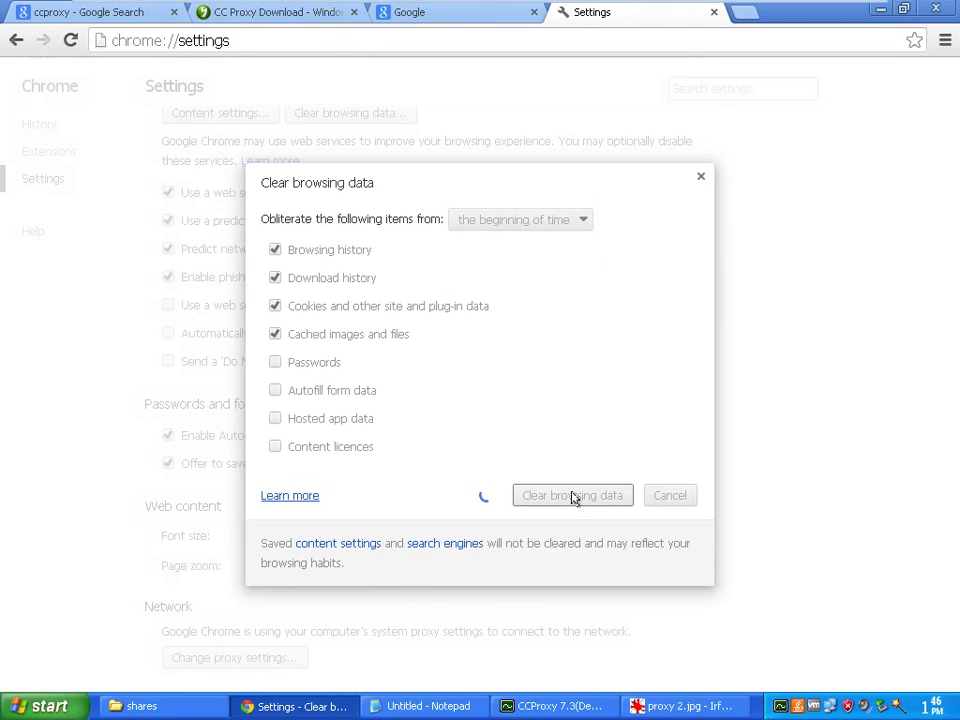
pyautogui.click(713, 11)
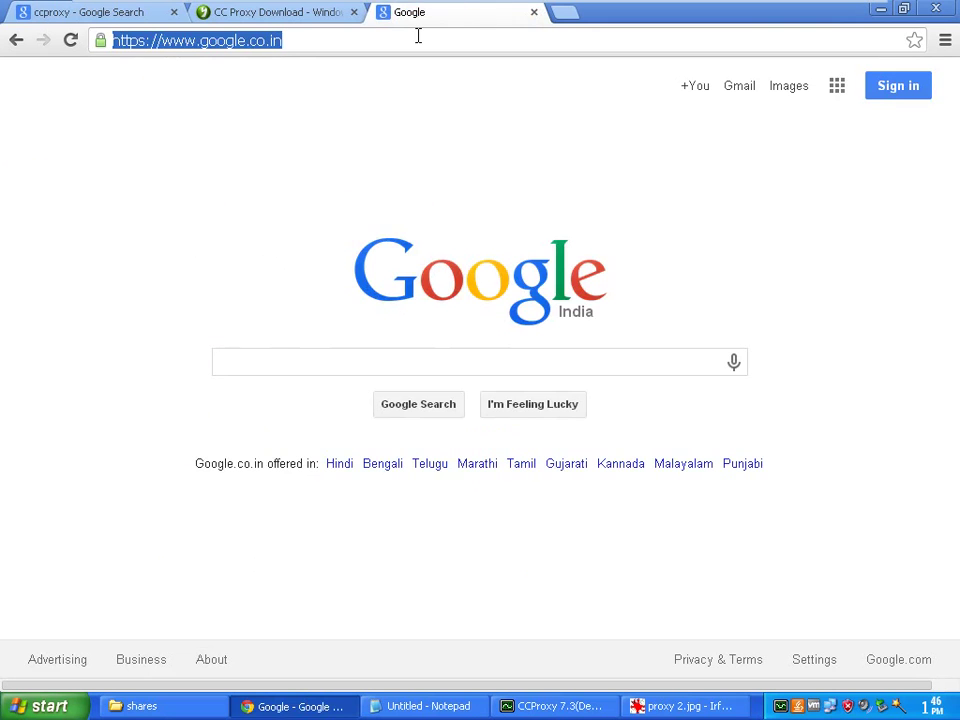
pyautogui.press('Return')
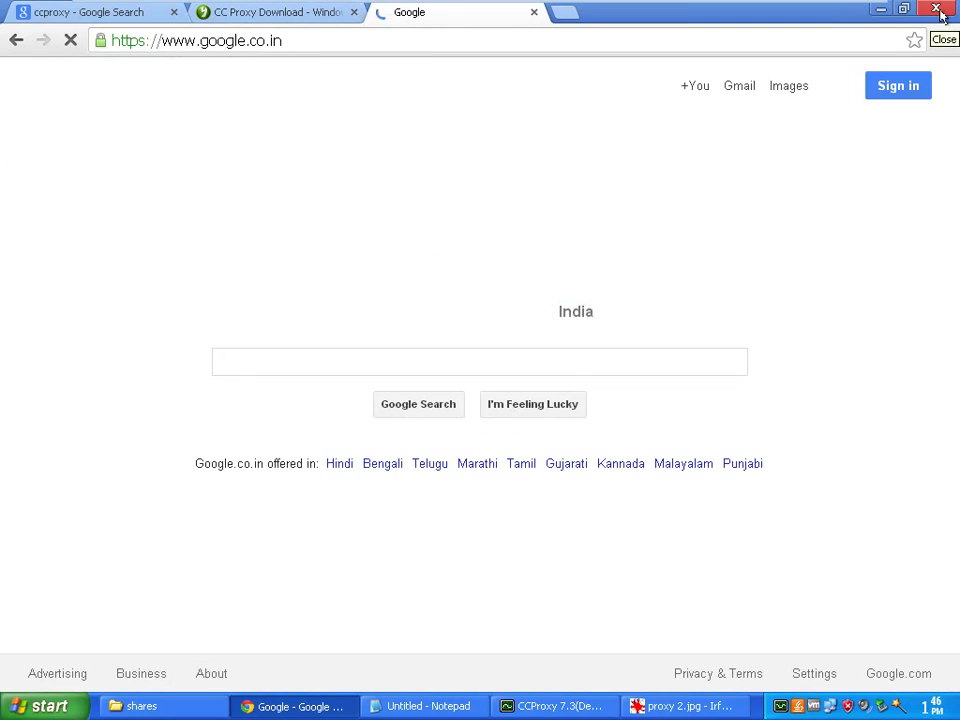
# Restart Chrome and log in to the proxy with the user1 account credentials
pyautogui.click(938, 10)
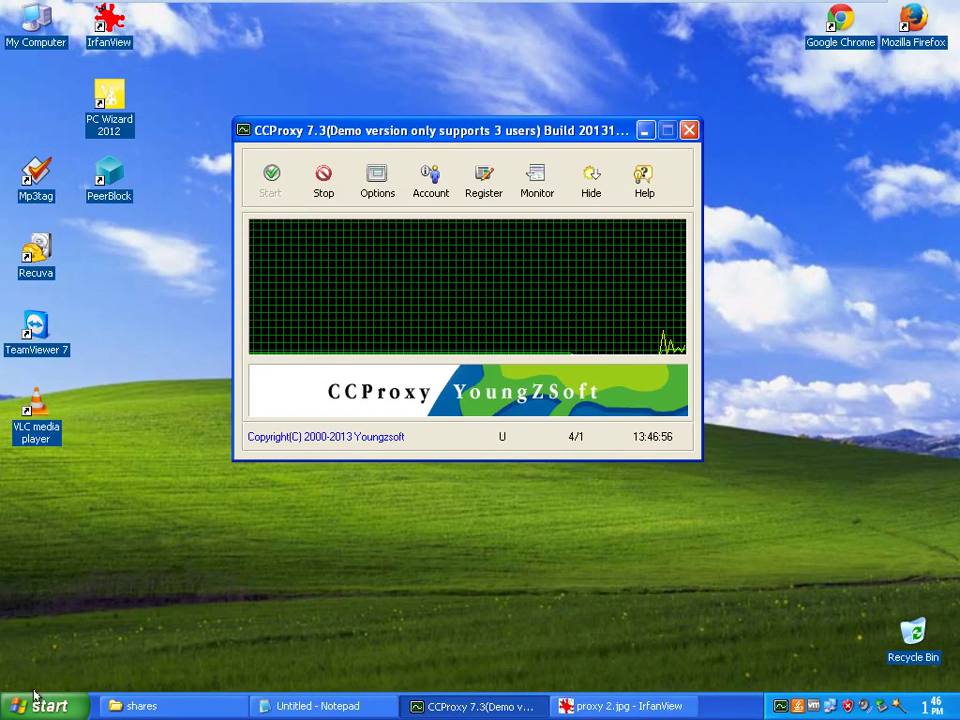
pyautogui.doubleClick(838, 22)
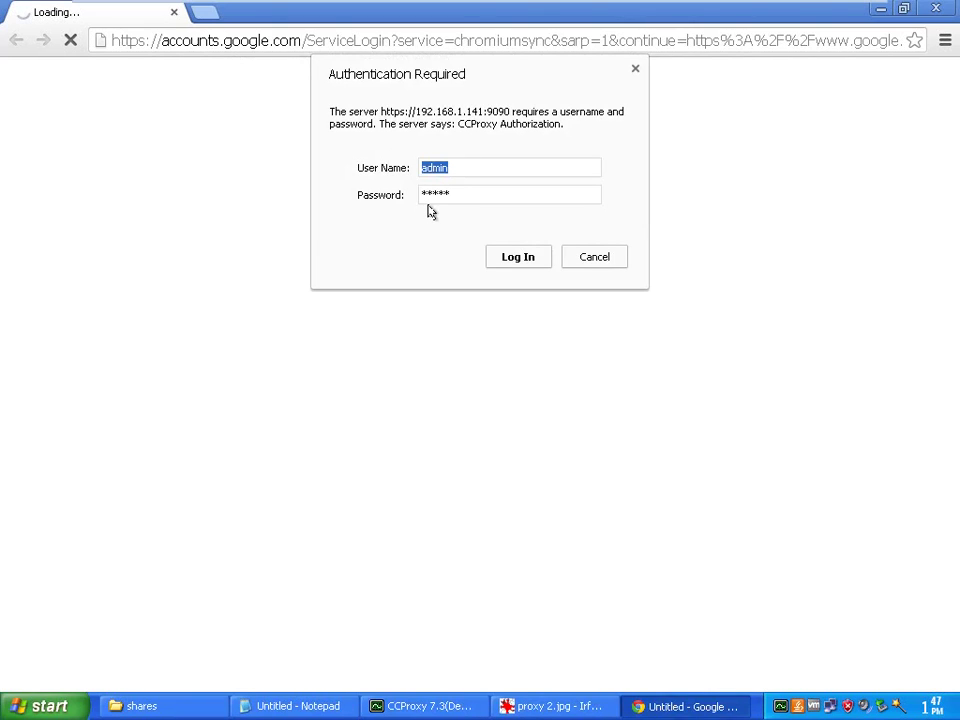
pyautogui.write('user1')
pyautogui.press('Tab')
pyautogui.write('admin')
pyautogui.click(525, 262)
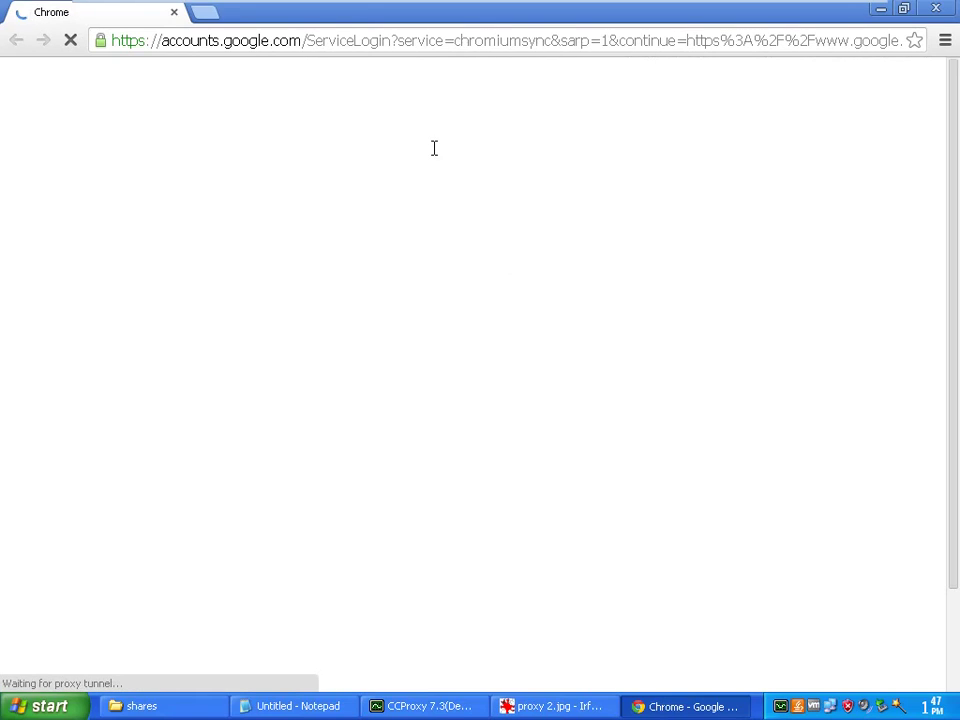
# Search Google for 'facebook' from the address bar
pyautogui.click(289, 45)
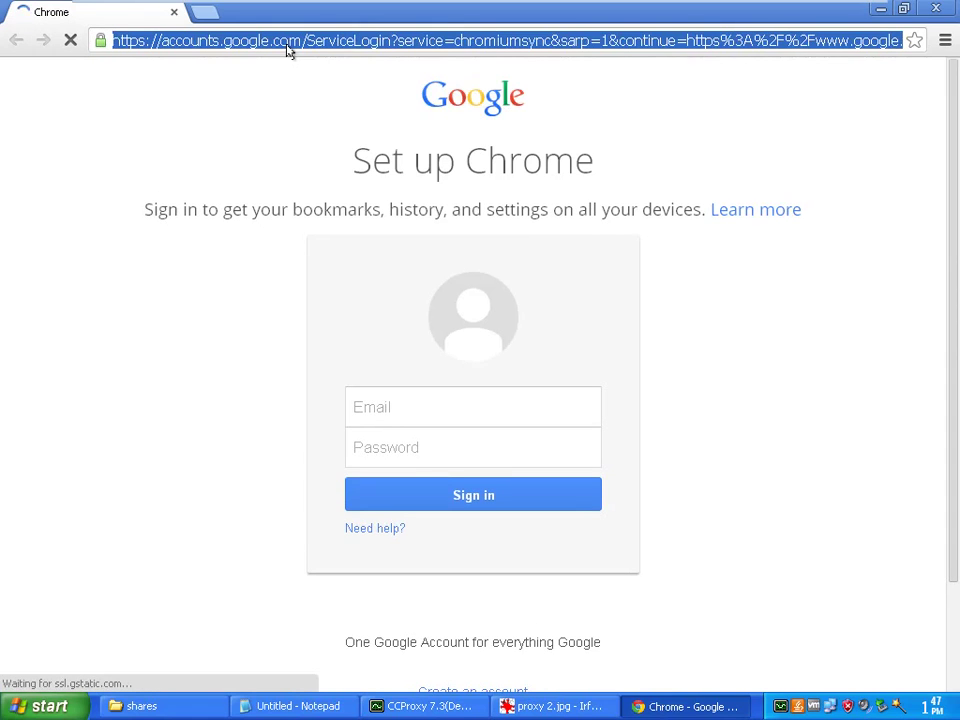
pyautogui.write('facebook')
pyautogui.press('Return')
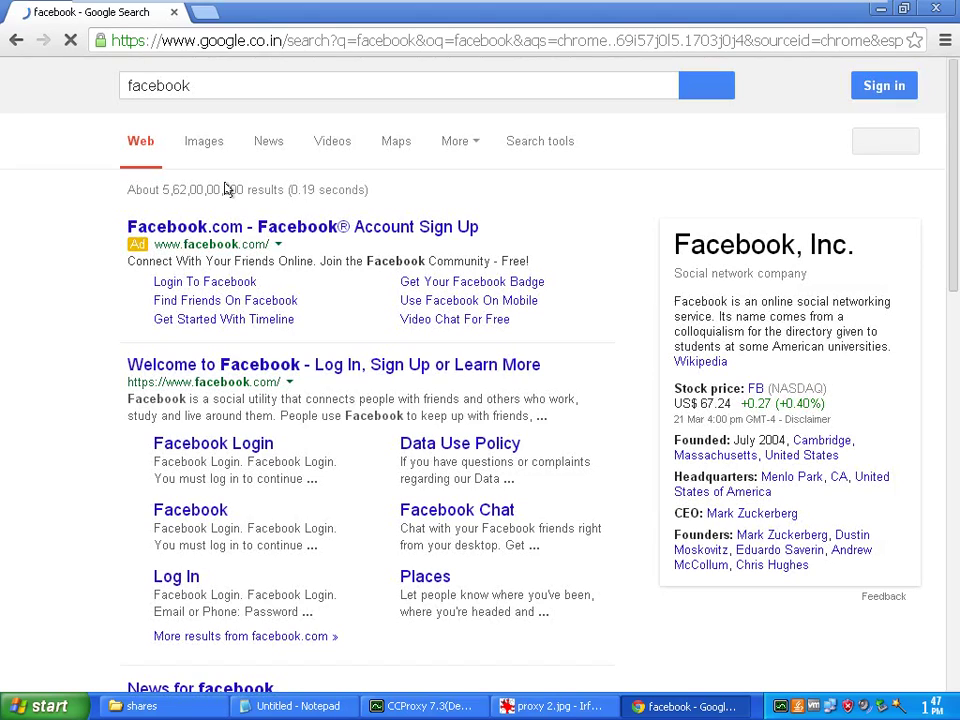
# Replace the query with a search for 'microsoft .net framework 3.5'
pyautogui.moveTo(200, 86); pyautogui.dragTo(128, 79)
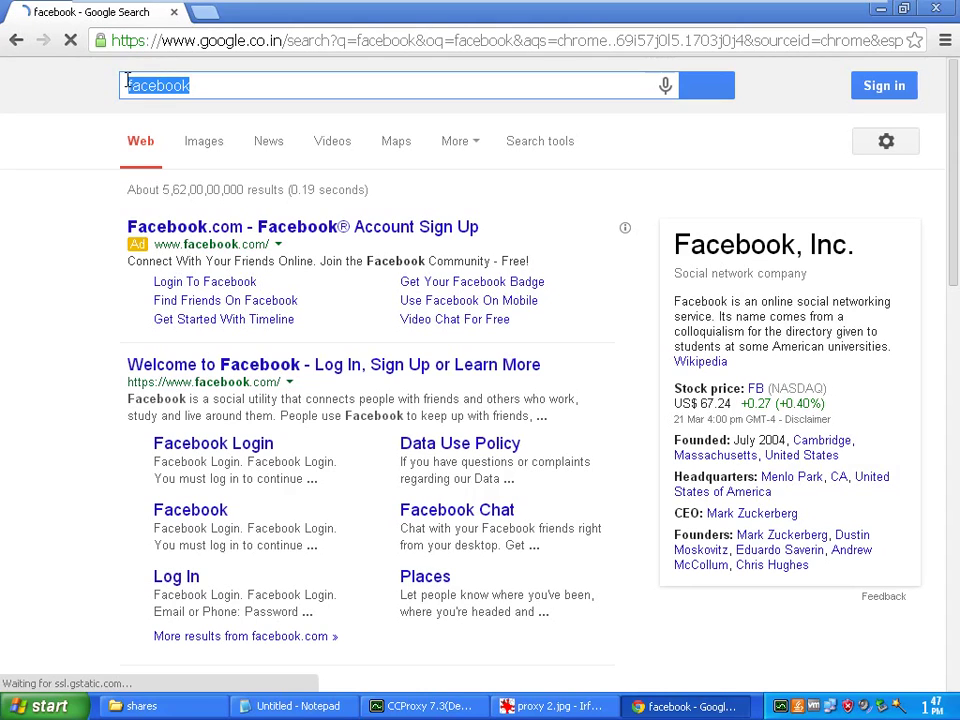
pyautogui.write('mi')
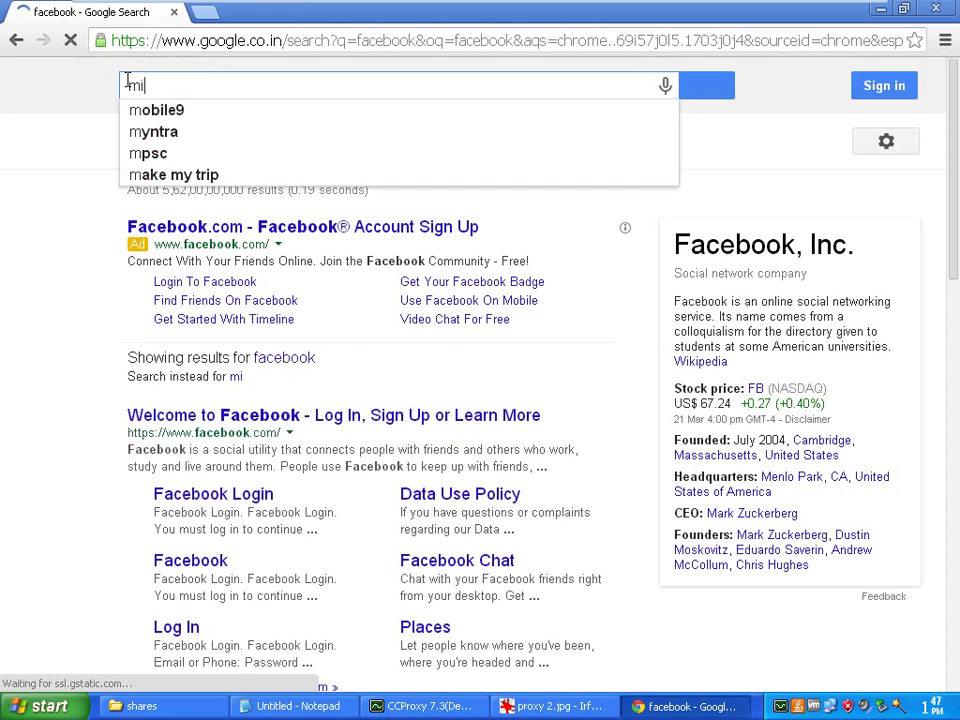
pyautogui.write('crosoft ')
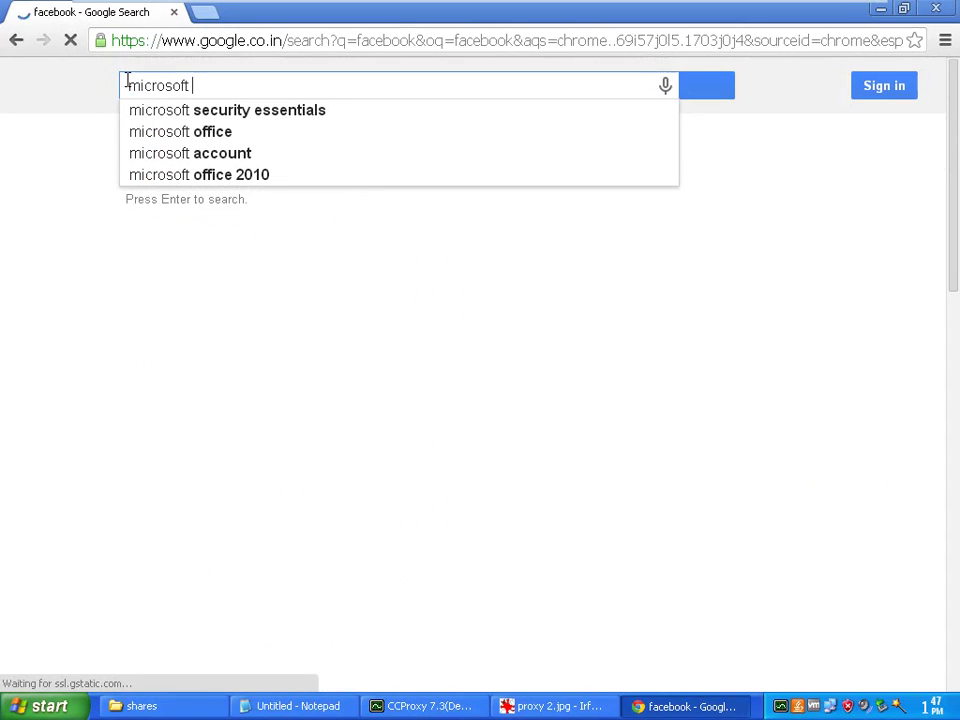
pyautogui.write('.net')
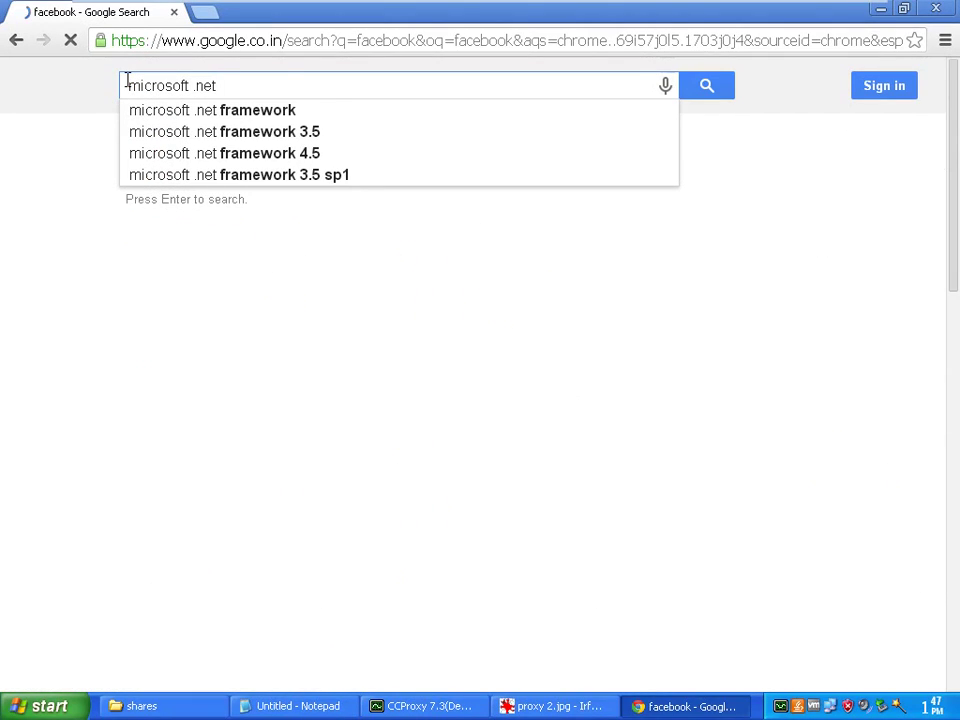
pyautogui.press('Down')
pyautogui.press('Down')
pyautogui.press('Return')
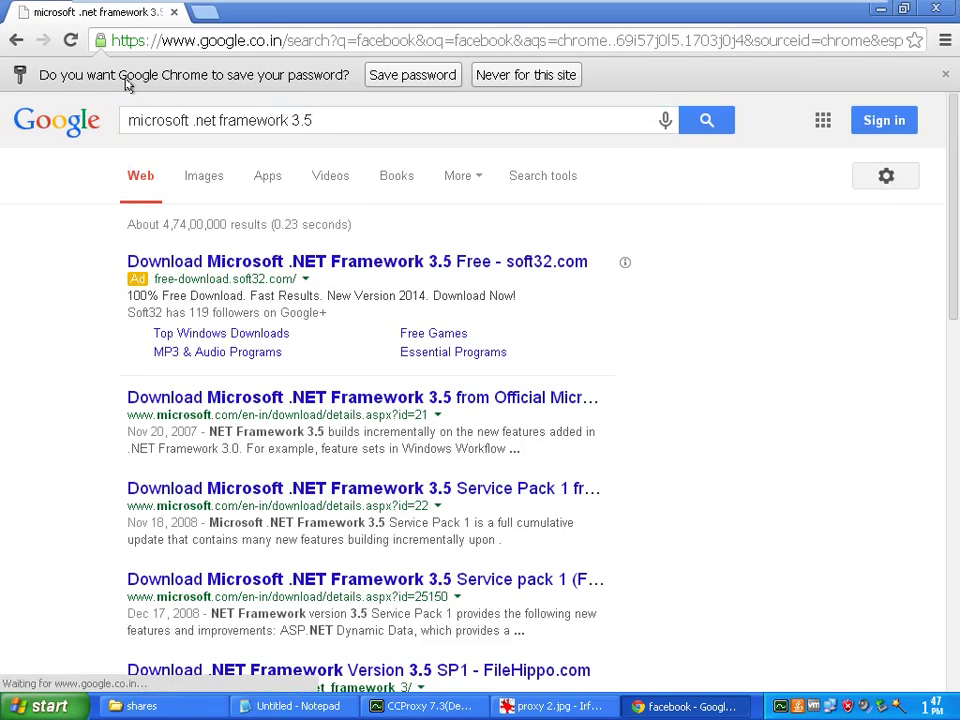
# Download .NET Framework 3.5 together with the Malicious Software Removal Tool from Microsoft
pyautogui.click(323, 398)
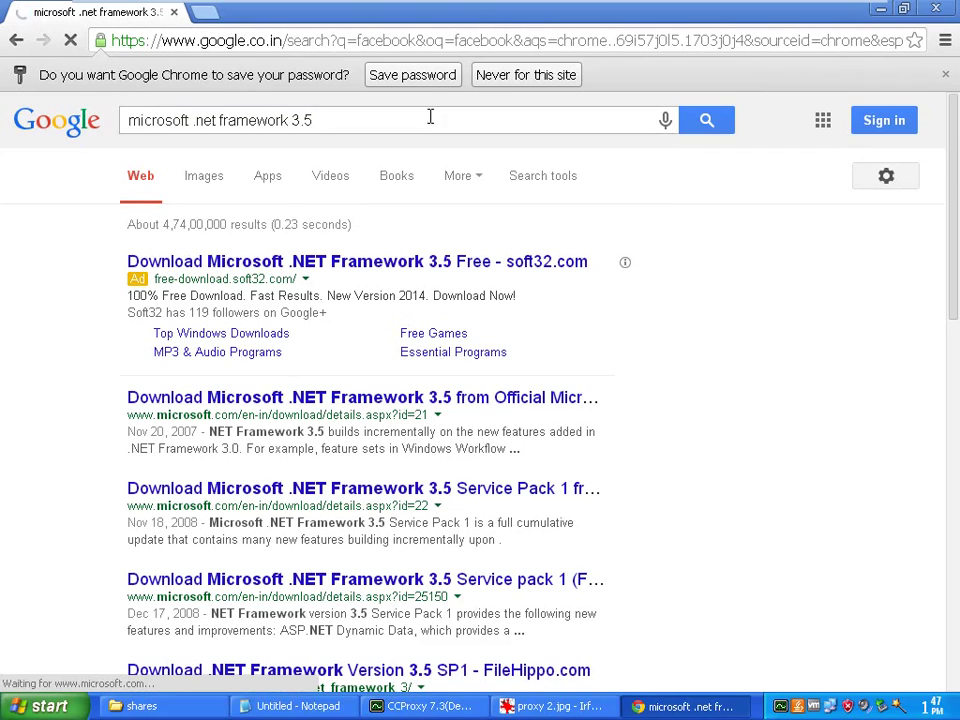
pyautogui.click(450, 76)
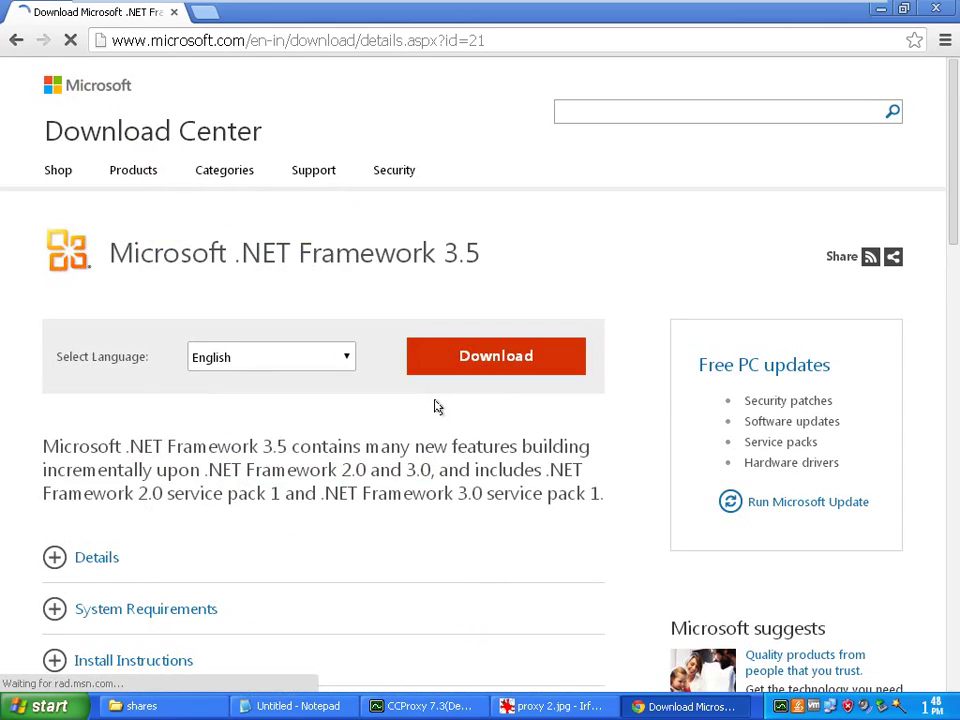
pyautogui.click(495, 356)
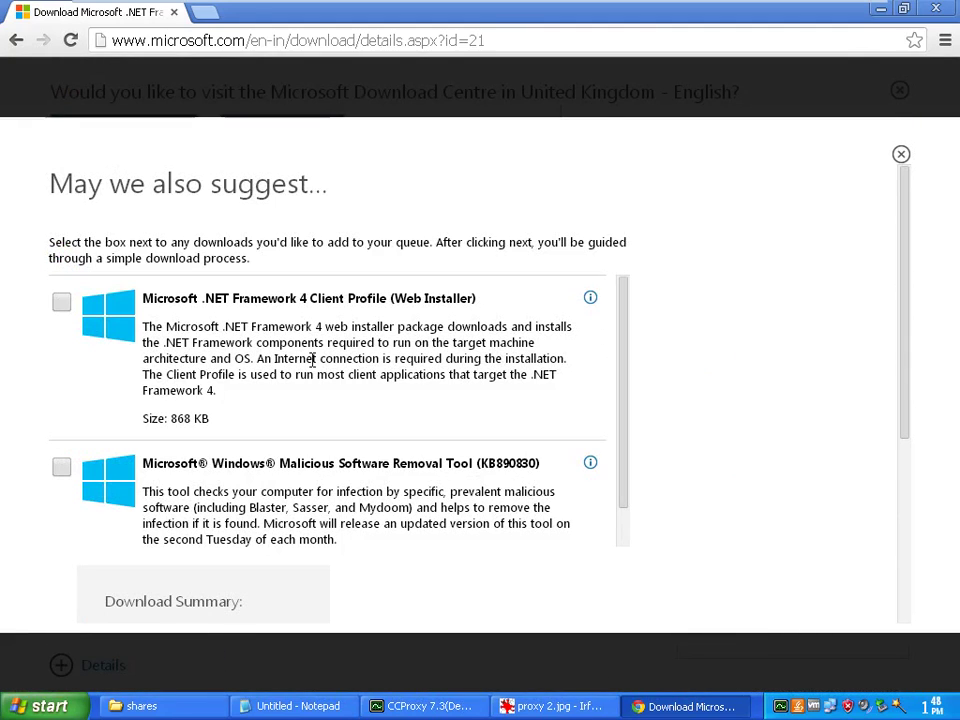
pyautogui.moveTo(624, 379); pyautogui.dragTo(622, 428)
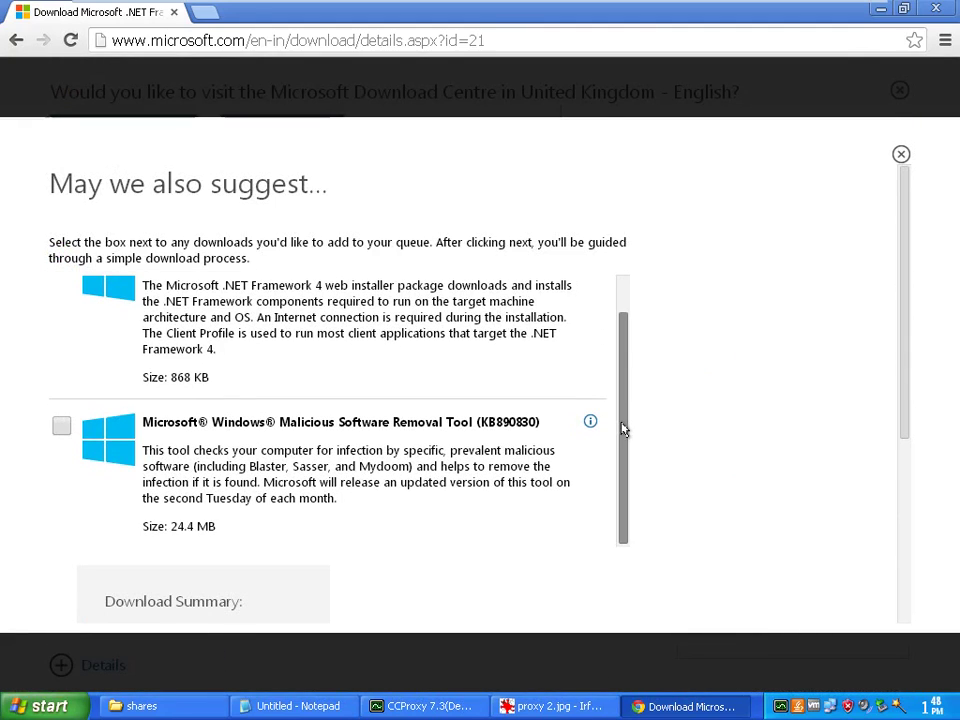
pyautogui.click(61, 425)
pyautogui.moveTo(902, 400); pyautogui.dragTo(895, 595)
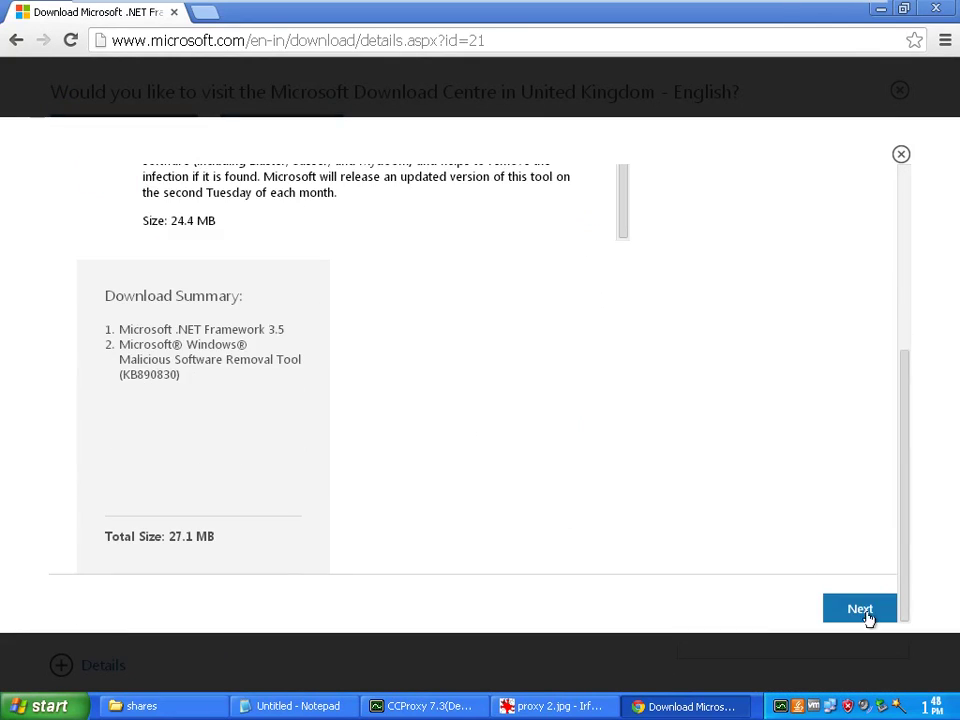
pyautogui.click(868, 617)
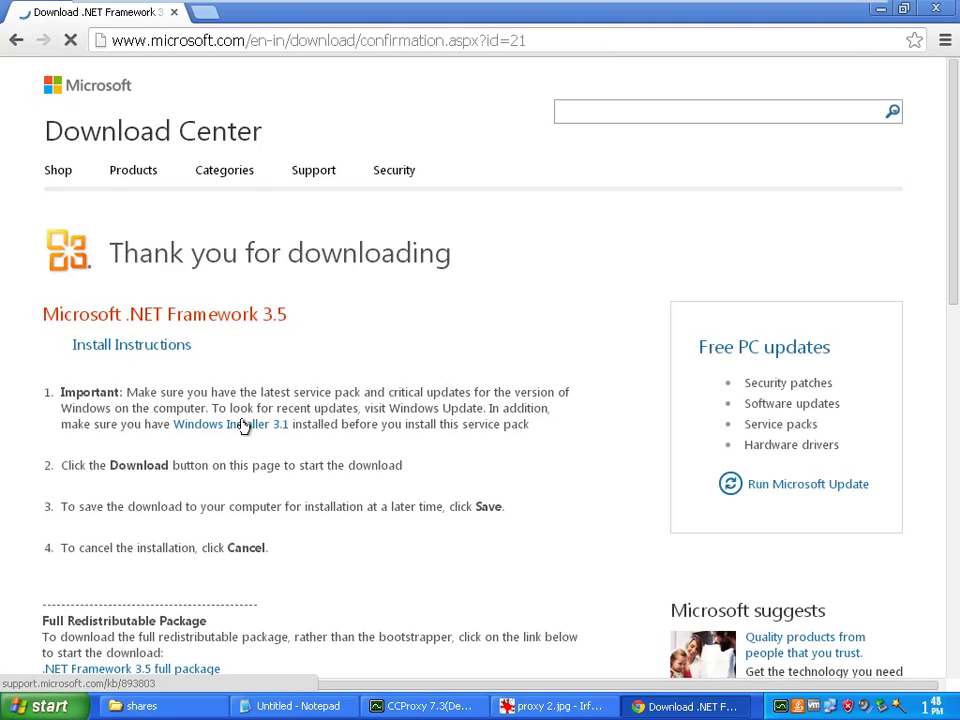
# Pause the Malicious Software Removal Tool download from Chrome's downloads list
pyautogui.scroll(-2, 243, 425)
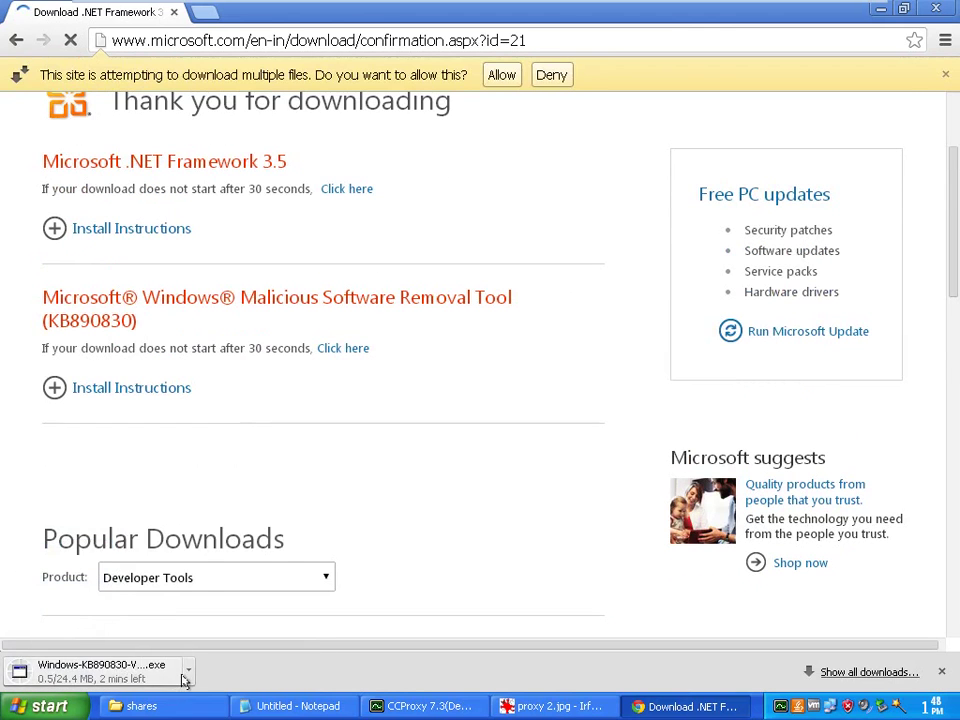
pyautogui.click(187, 670)
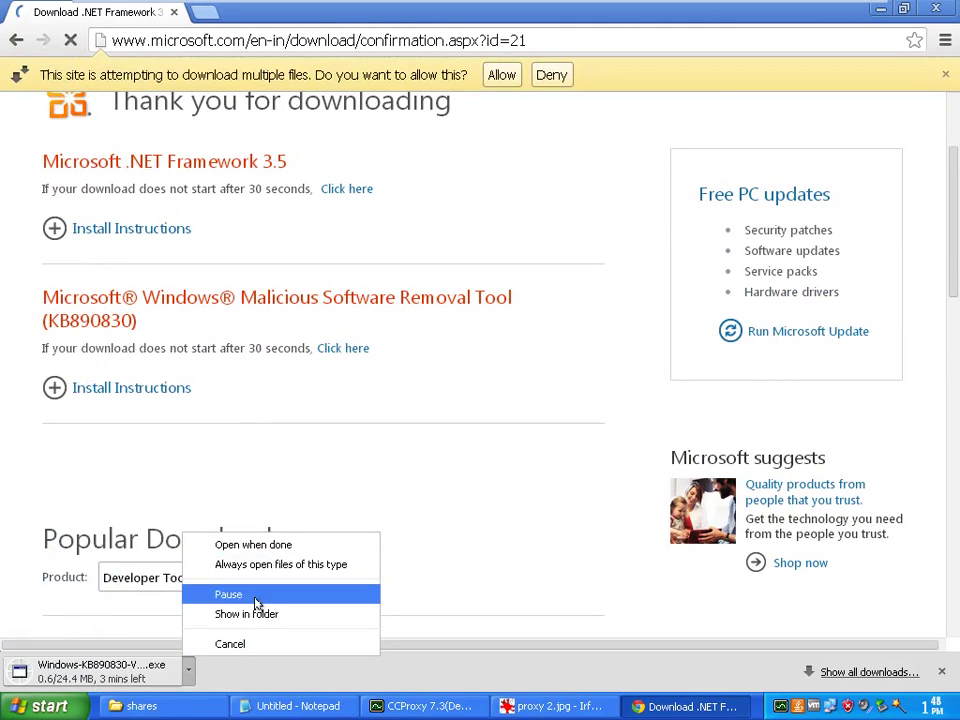
pyautogui.click(857, 678)
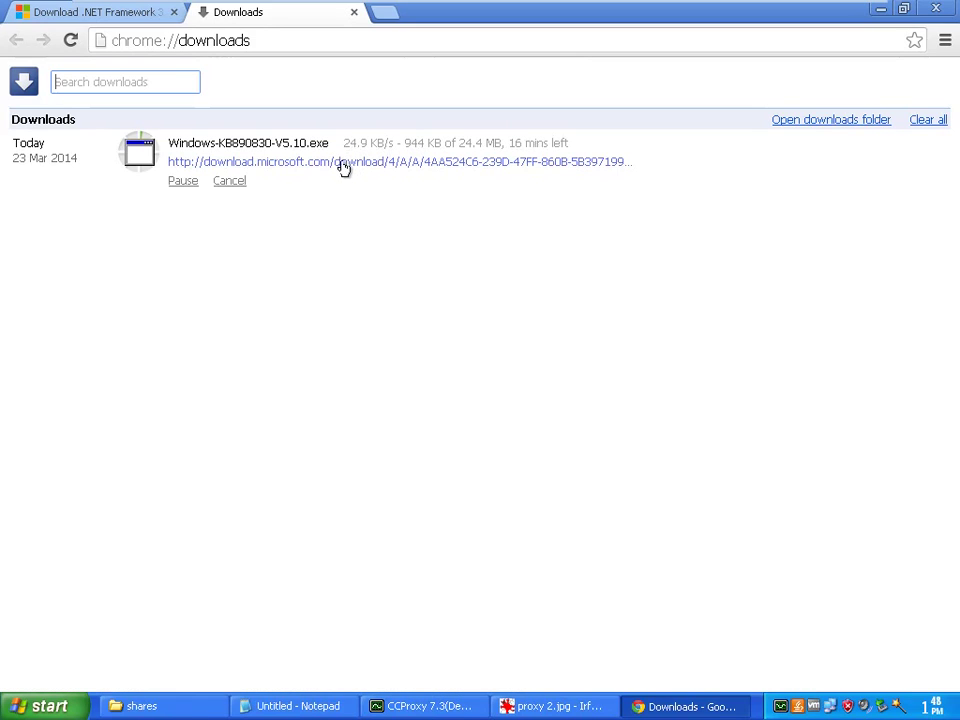
pyautogui.click(183, 181)
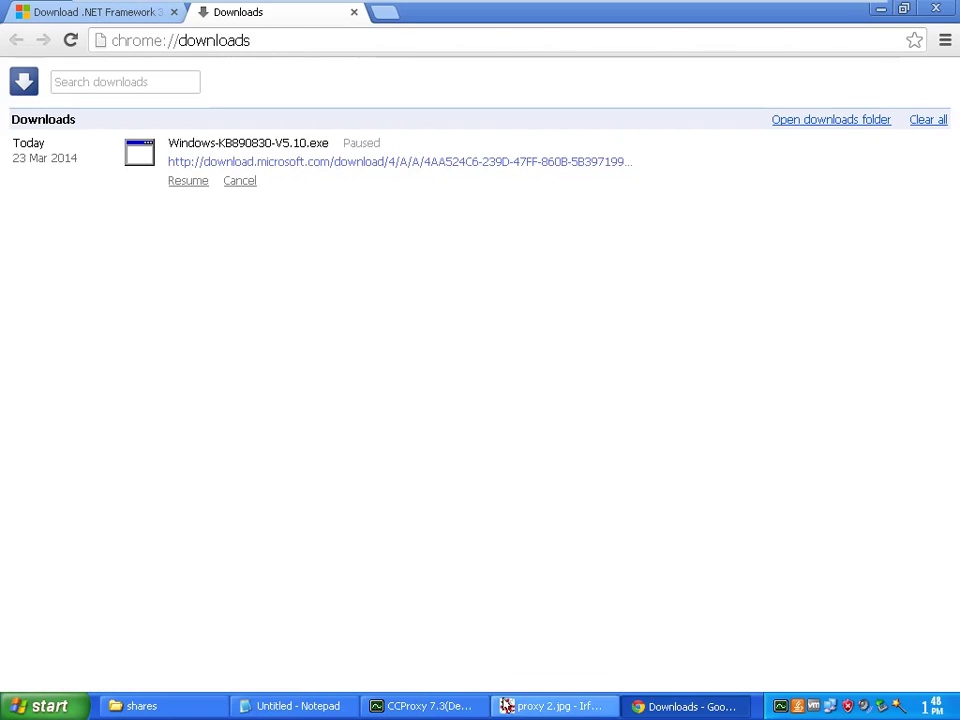
pyautogui.click(467, 708)
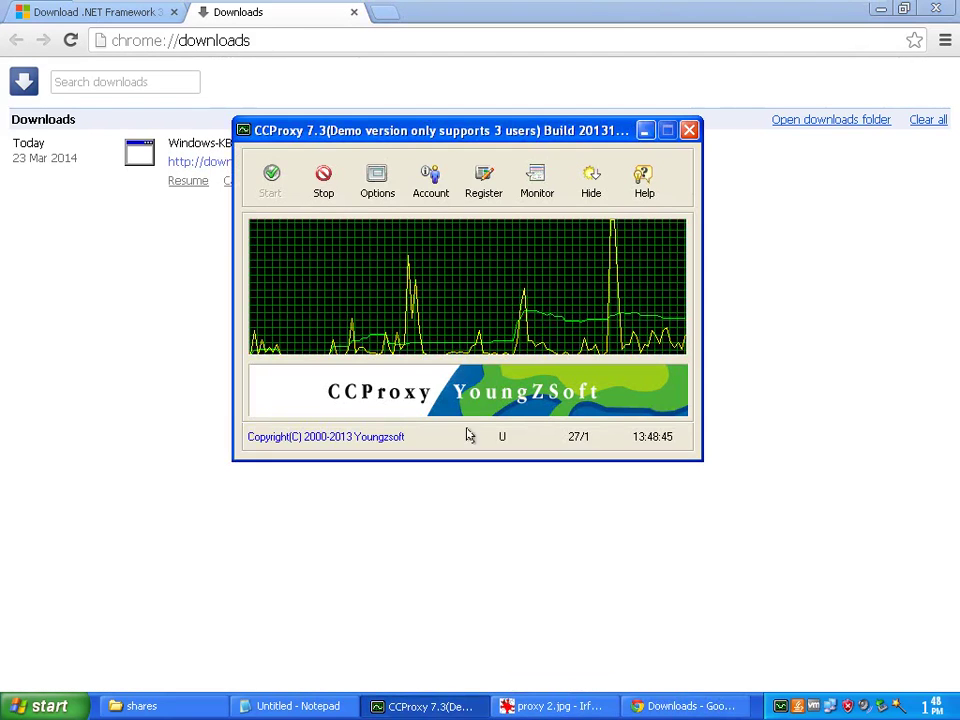
# Cap user1's download bandwidth at 5 KB/s, save it, and restart the proxy service
pyautogui.click(410, 189)
pyautogui.doubleClick(285, 246)
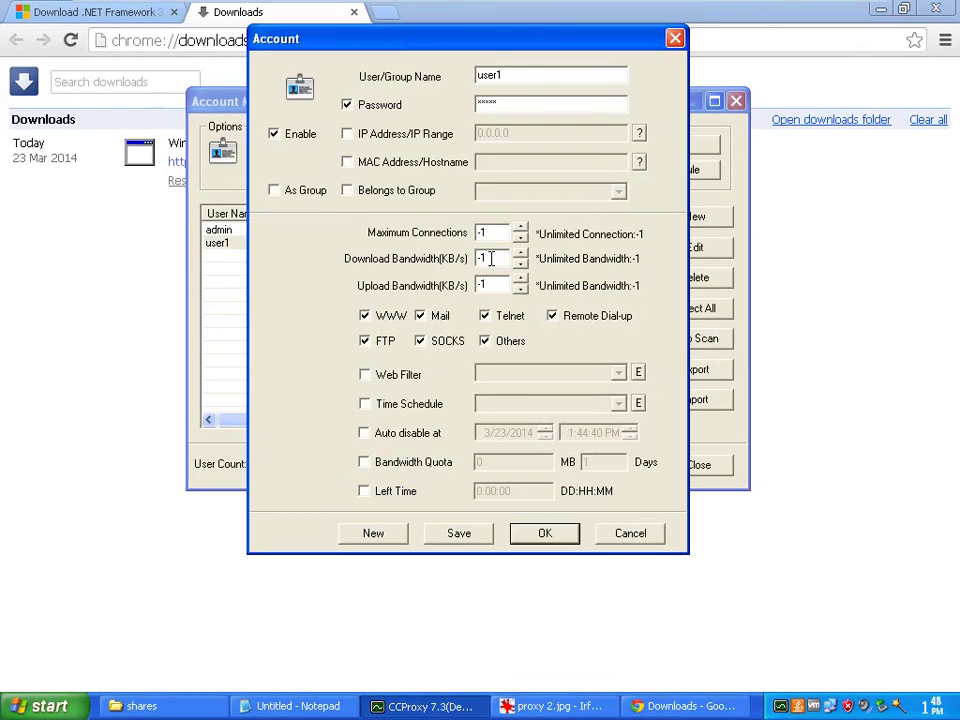
pyautogui.moveTo(491, 258); pyautogui.dragTo(467, 262)
pyautogui.write('5')
pyautogui.click(538, 533)
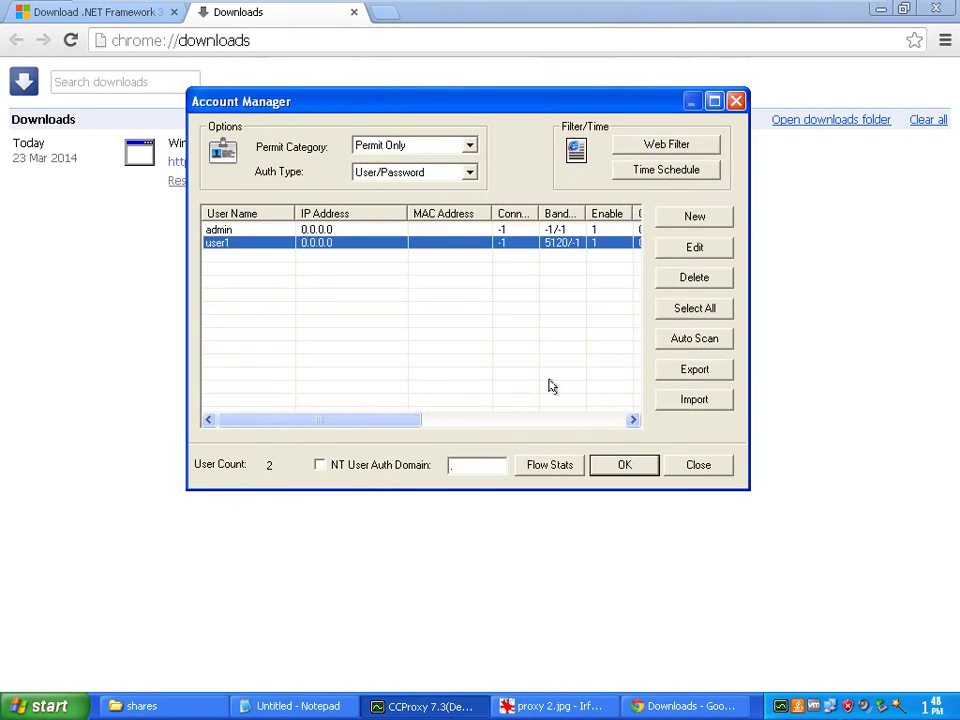
pyautogui.click(621, 463)
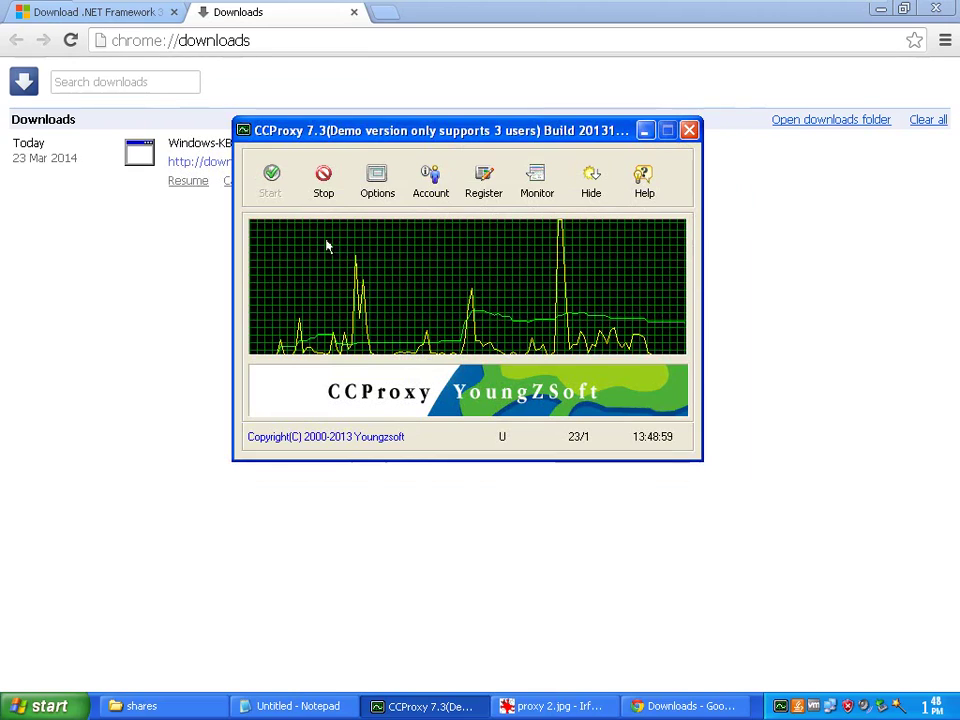
pyautogui.click(321, 186)
pyautogui.click(269, 178)
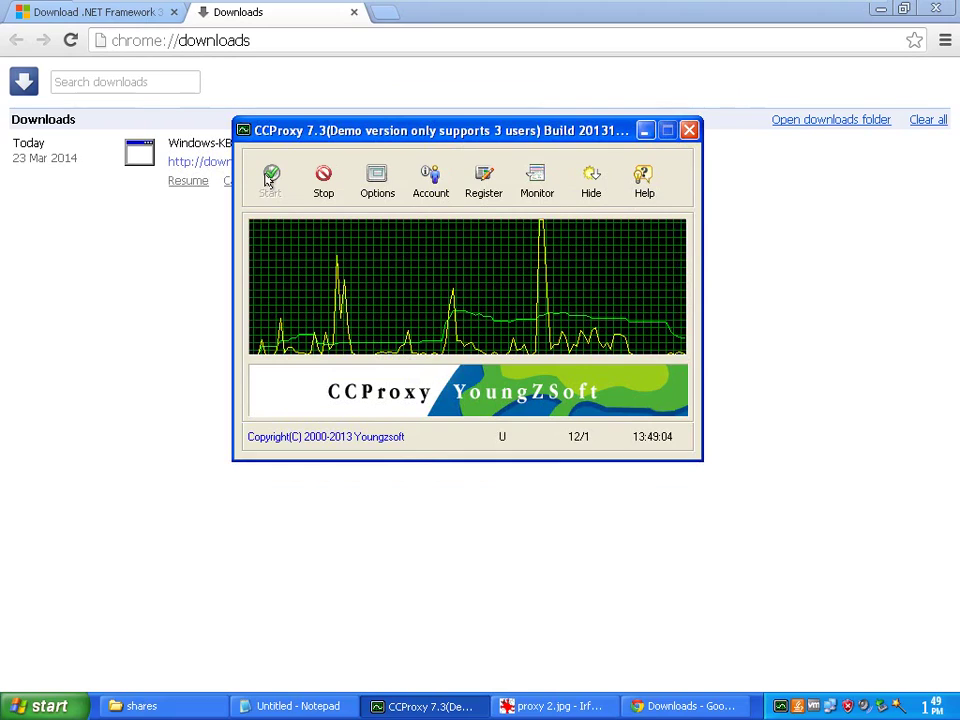
# Resume the KB890830 download to watch its throttled speed, then cancel and remove it
pyautogui.click(216, 246)
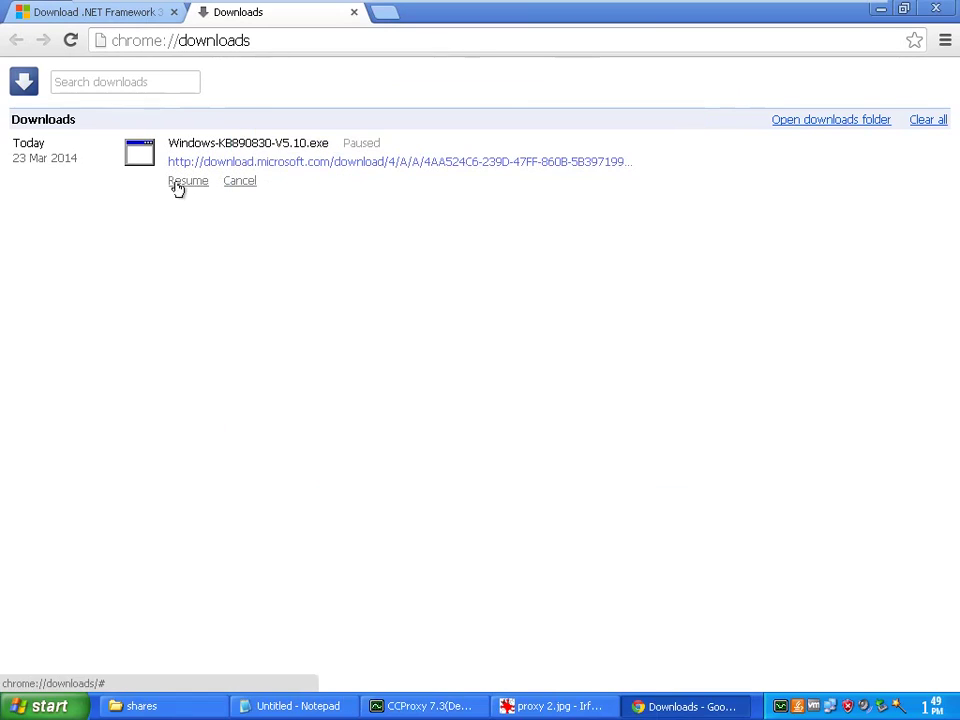
pyautogui.click(180, 181)
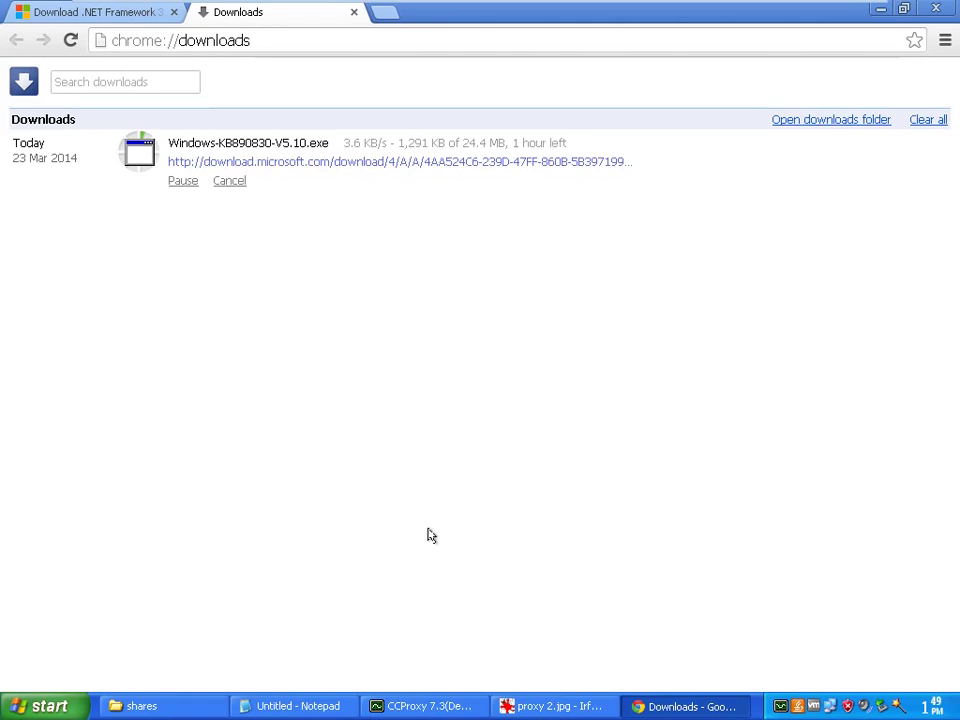
pyautogui.click(229, 182)
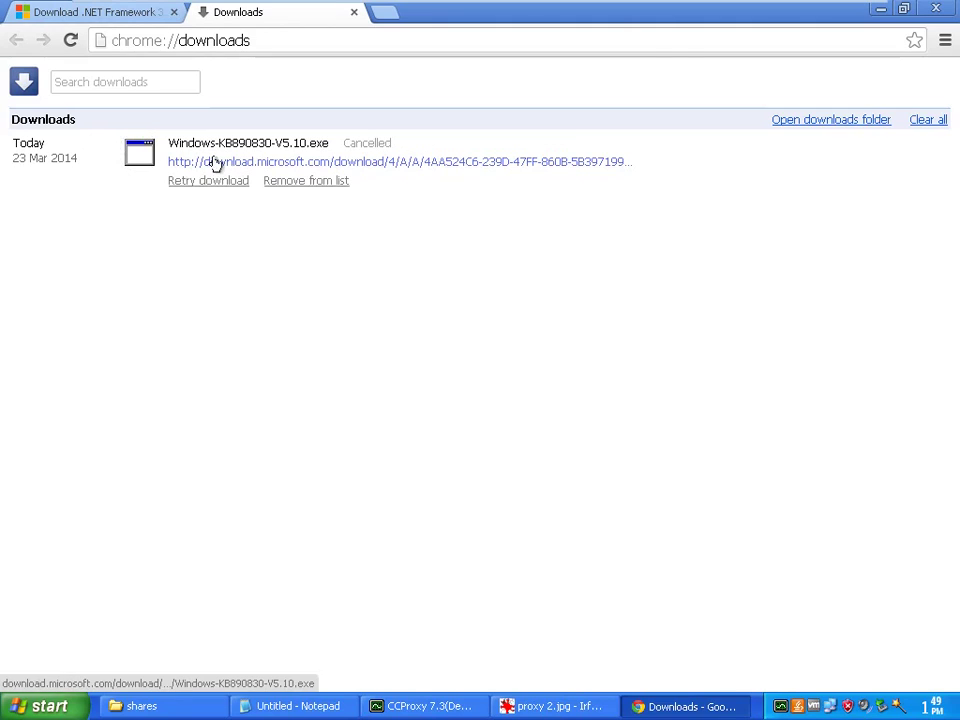
pyautogui.click(317, 181)
# Change user1's download bandwidth from 5 back to -1 (unlimited)
pyautogui.click(420, 706)
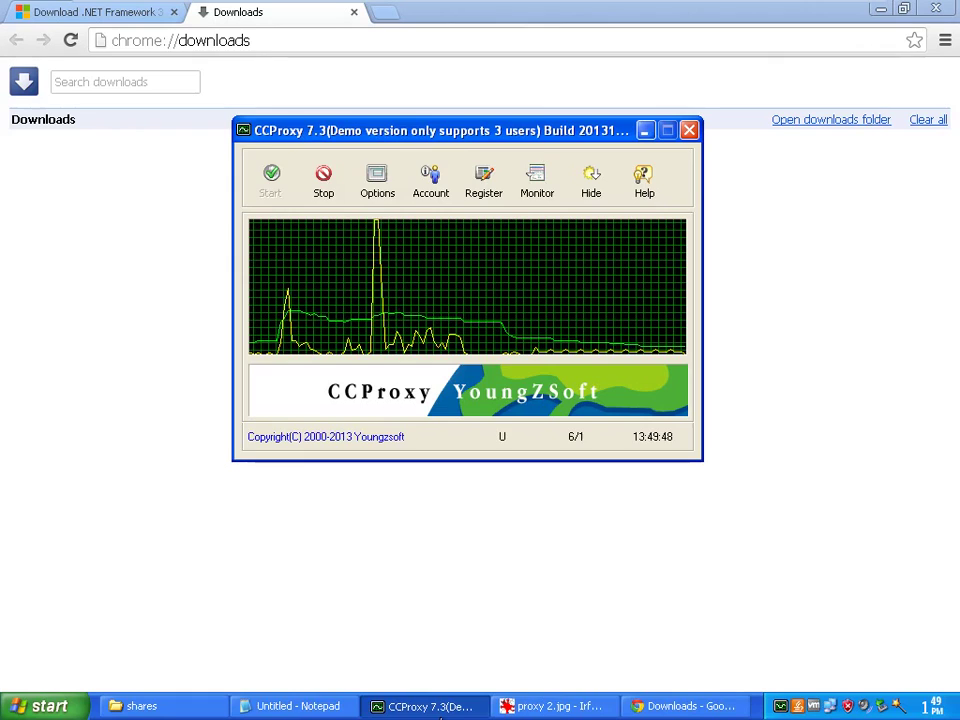
pyautogui.click(431, 182)
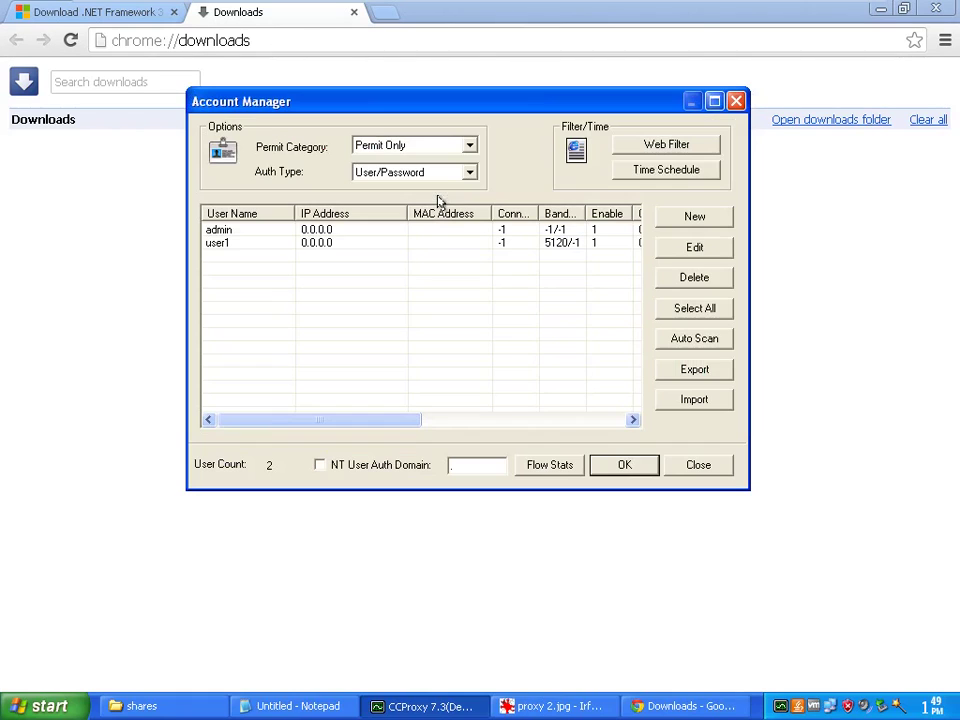
pyautogui.doubleClick(330, 248)
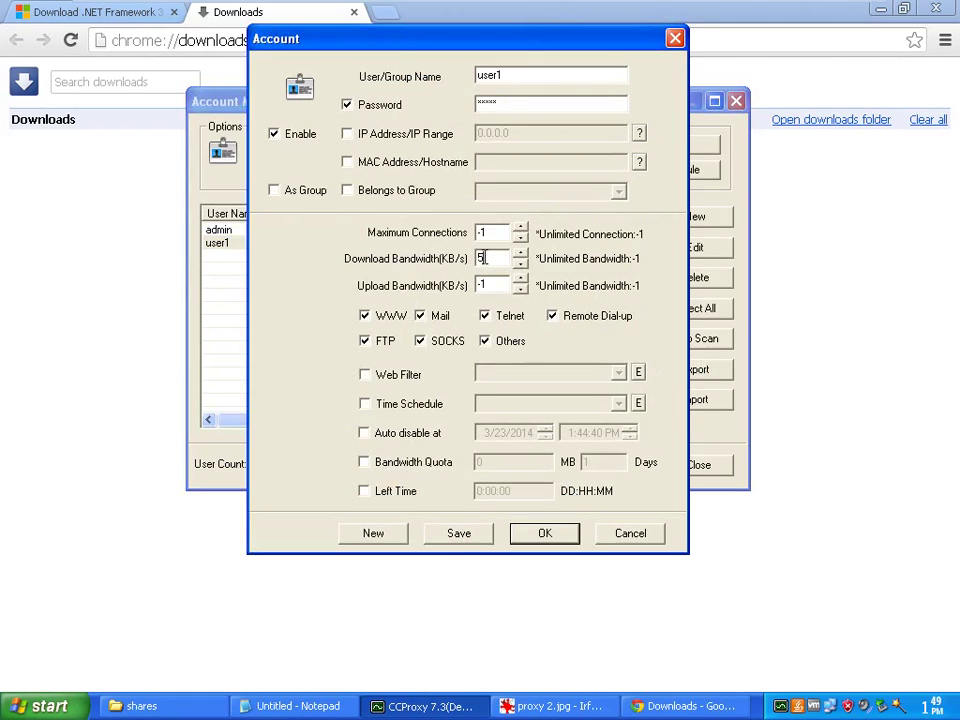
pyautogui.moveTo(487, 258); pyautogui.dragTo(474, 262)
pyautogui.write('-1')
# Enable web filtering for user1 with a filter 'blockYoutube' forbidding *.youtube.com
pyautogui.click(365, 376)
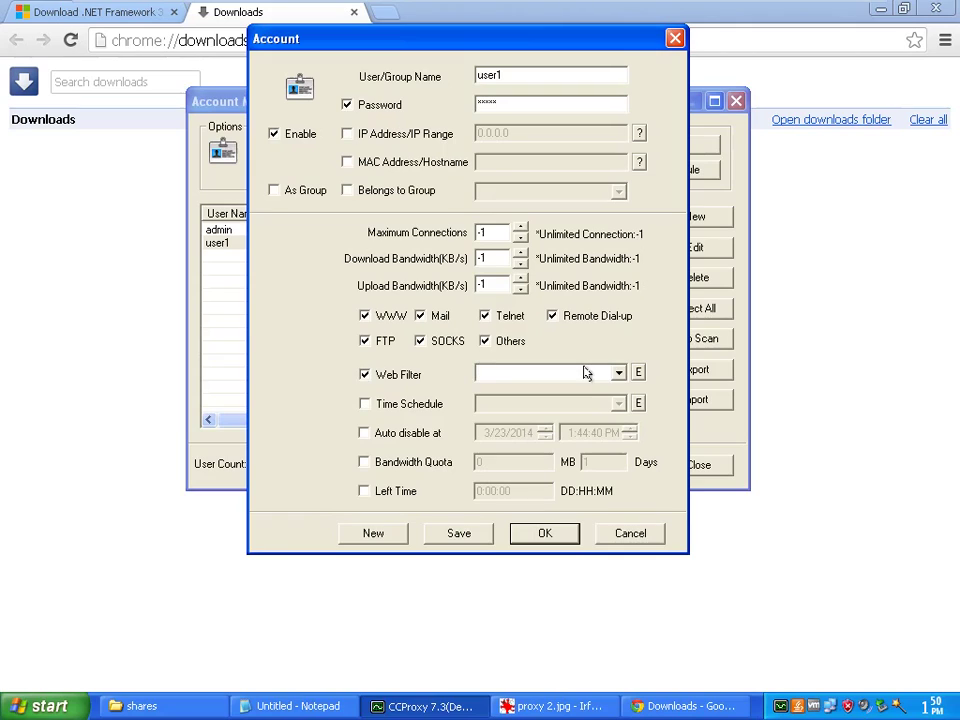
pyautogui.click(638, 376)
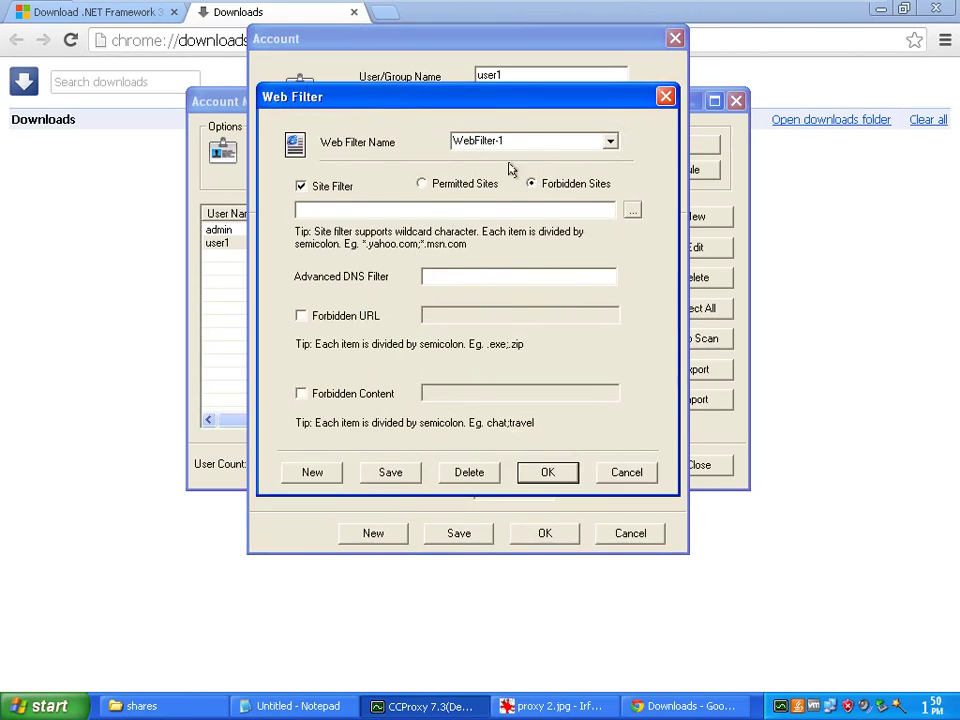
pyautogui.doubleClick(523, 141)
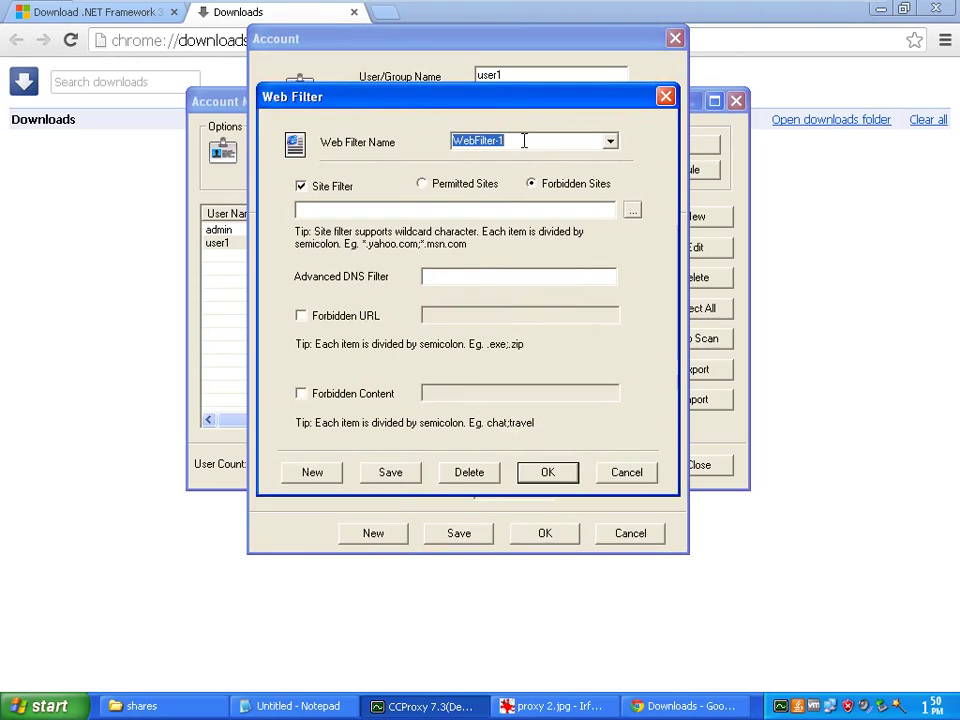
pyautogui.write('blo')
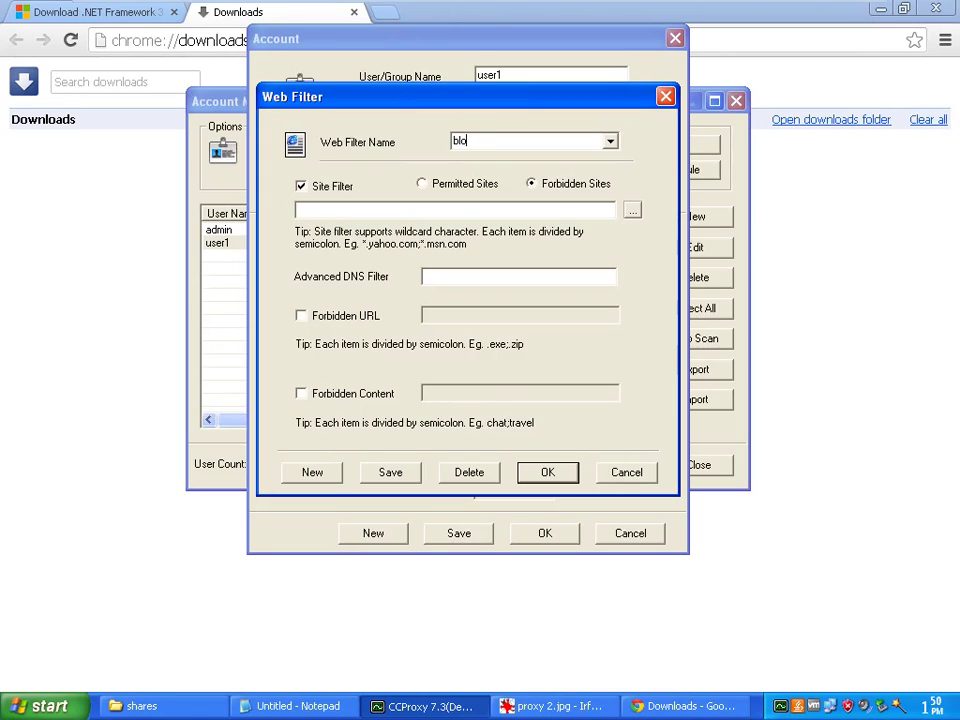
pyautogui.write('ckYoutube')
pyautogui.click(391, 212)
pyautogui.write('you')
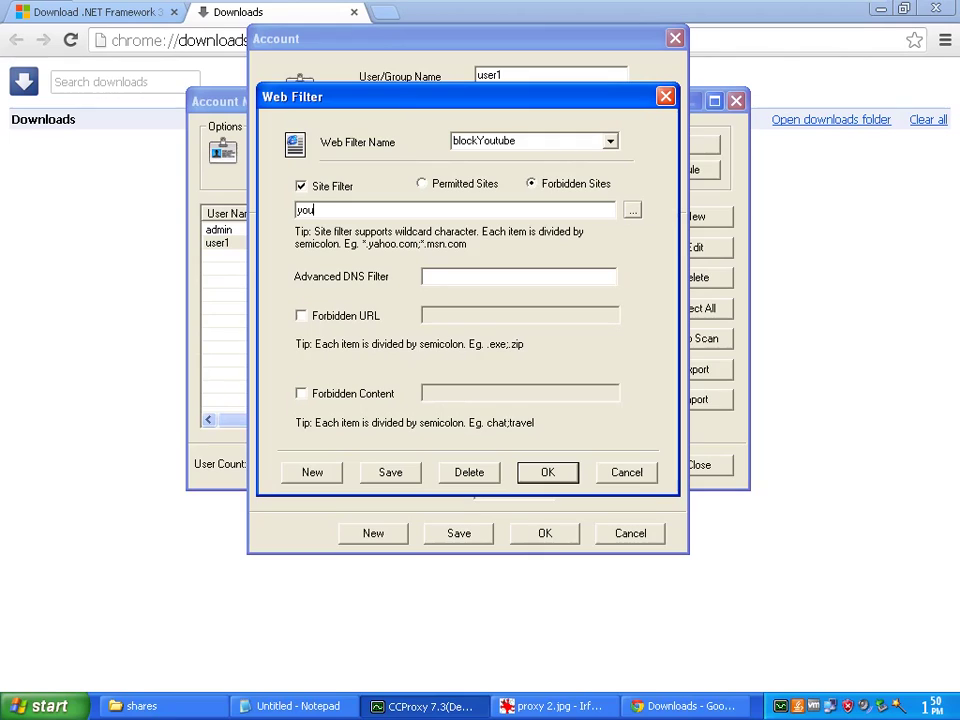
pyautogui.write('tube')
pyautogui.write('.com')
pyautogui.write('*')
pyautogui.write('.')
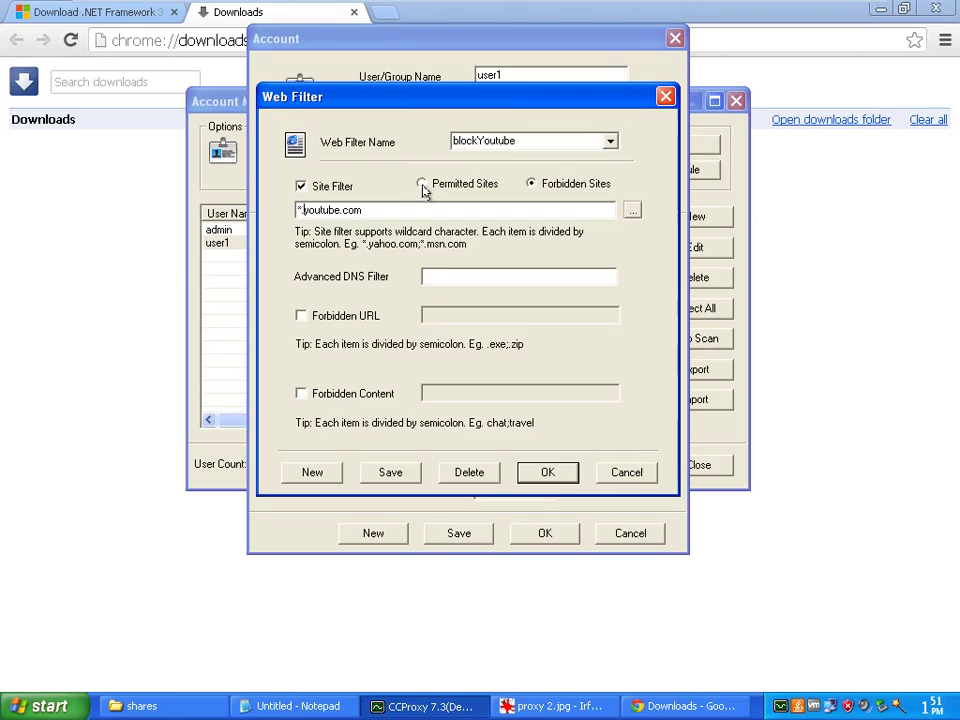
pyautogui.moveTo(384, 213); pyautogui.dragTo(279, 214)
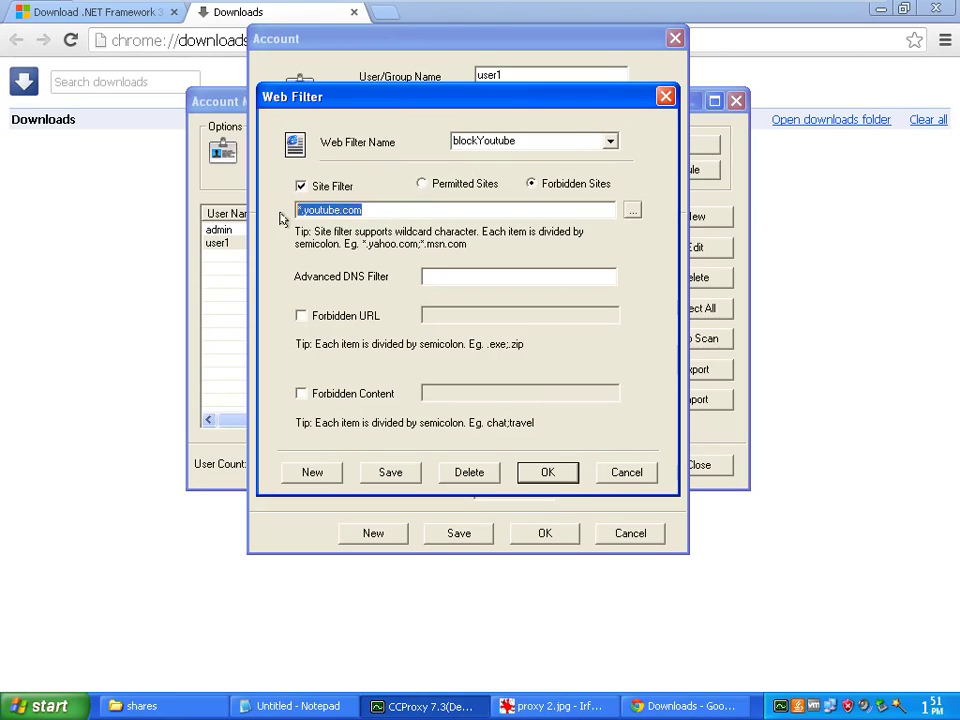
pyautogui.click(532, 186)
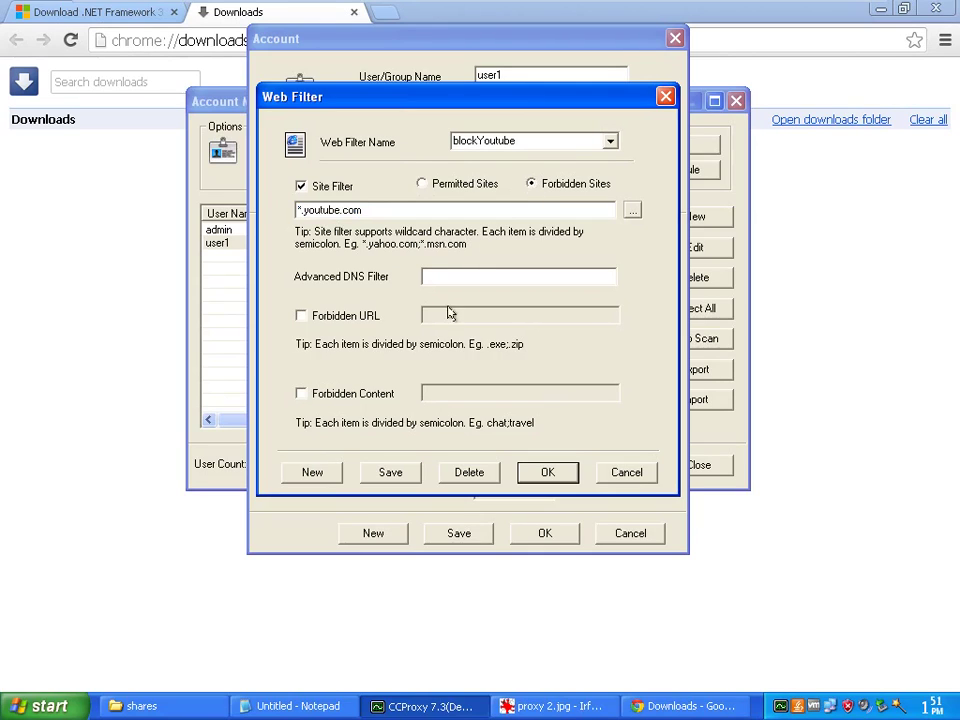
# Save the filter, confirm user1's account and the Account Manager, and stop the proxy
pyautogui.click(399, 474)
pyautogui.click(558, 475)
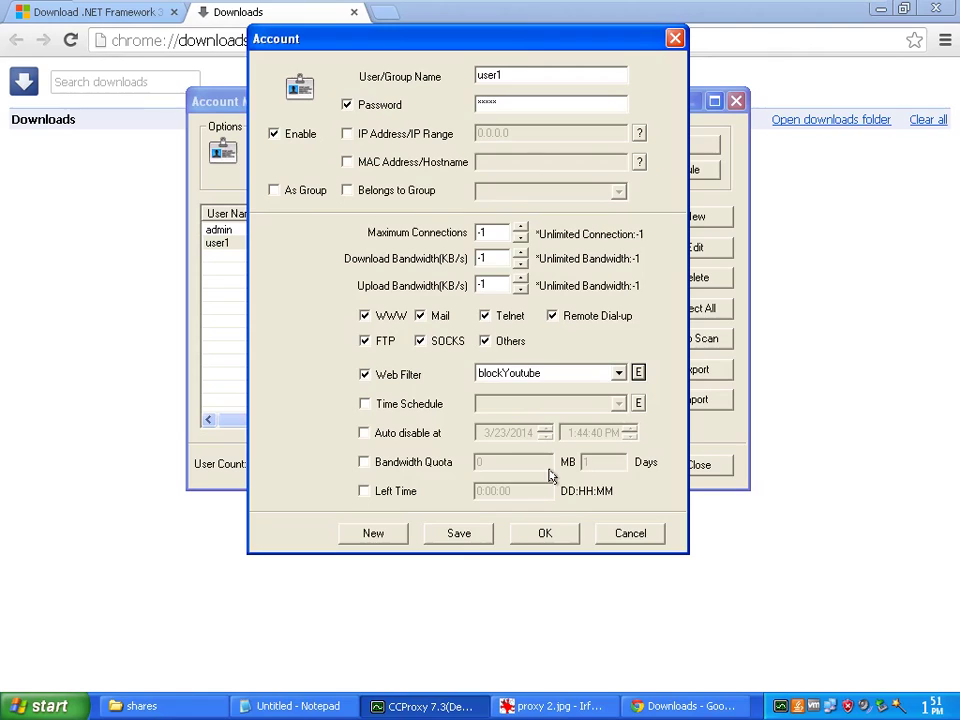
pyautogui.click(544, 533)
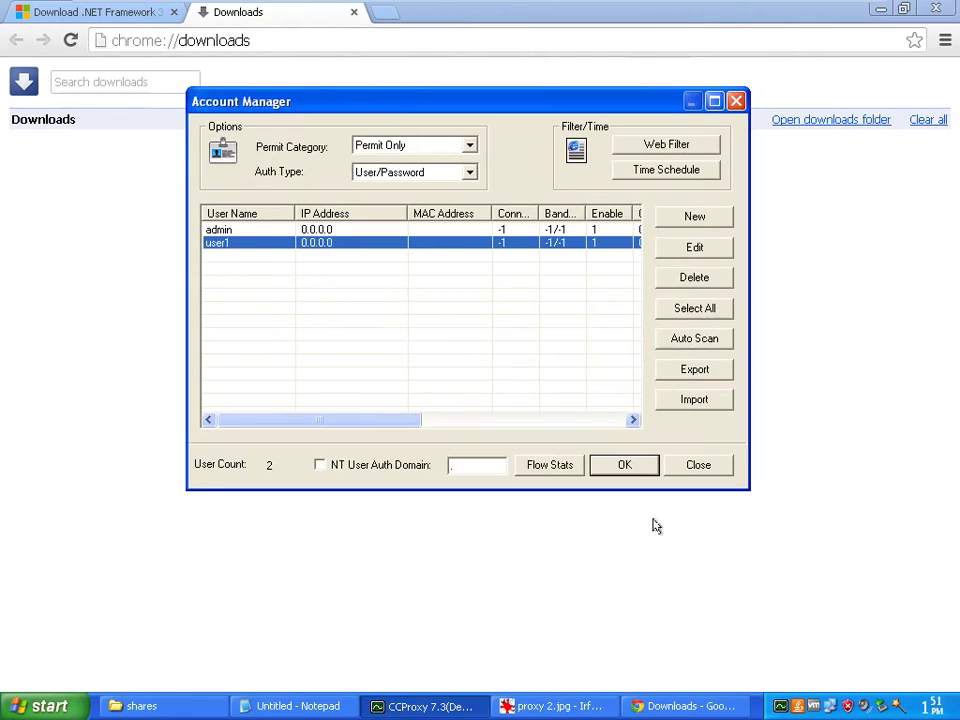
pyautogui.click(625, 464)
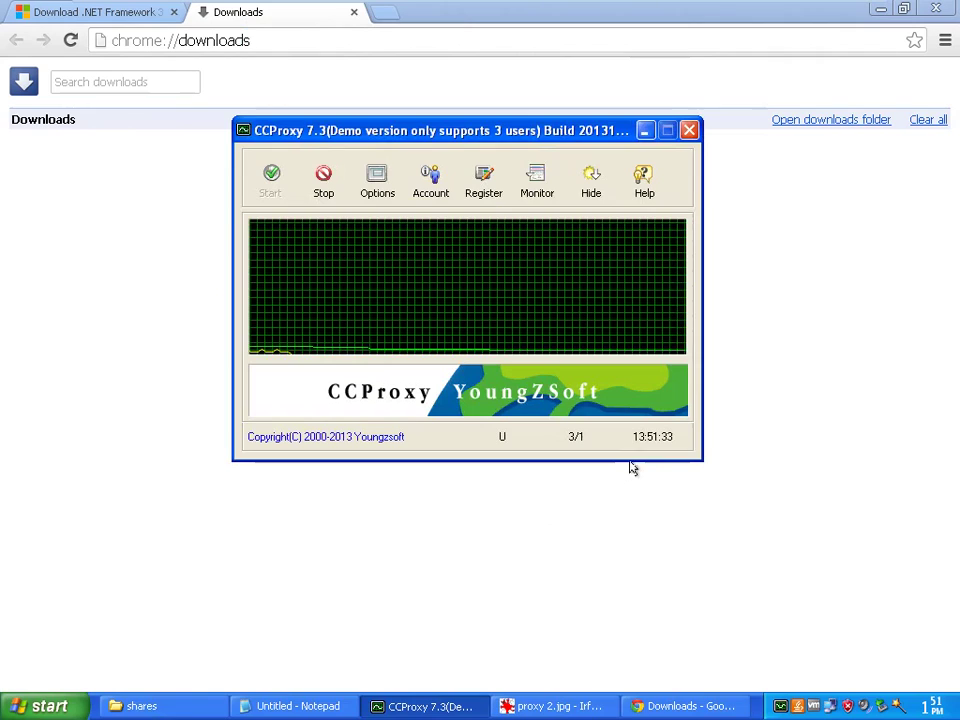
pyautogui.click(325, 190)
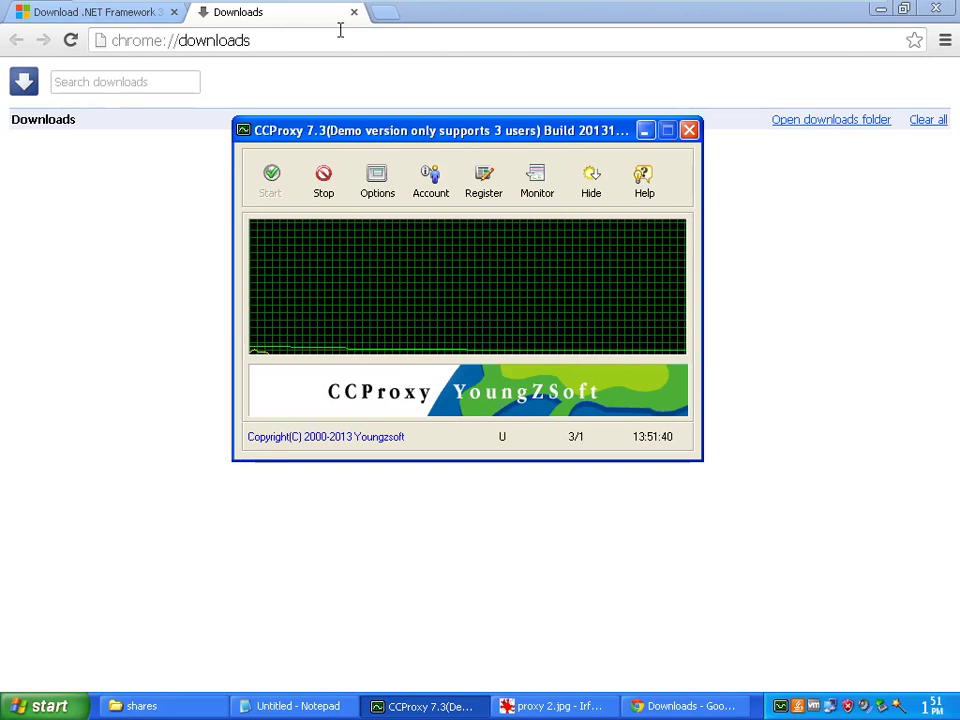
# Load the google.co.in homepage in a new Chrome tab
pyautogui.click(387, 13)
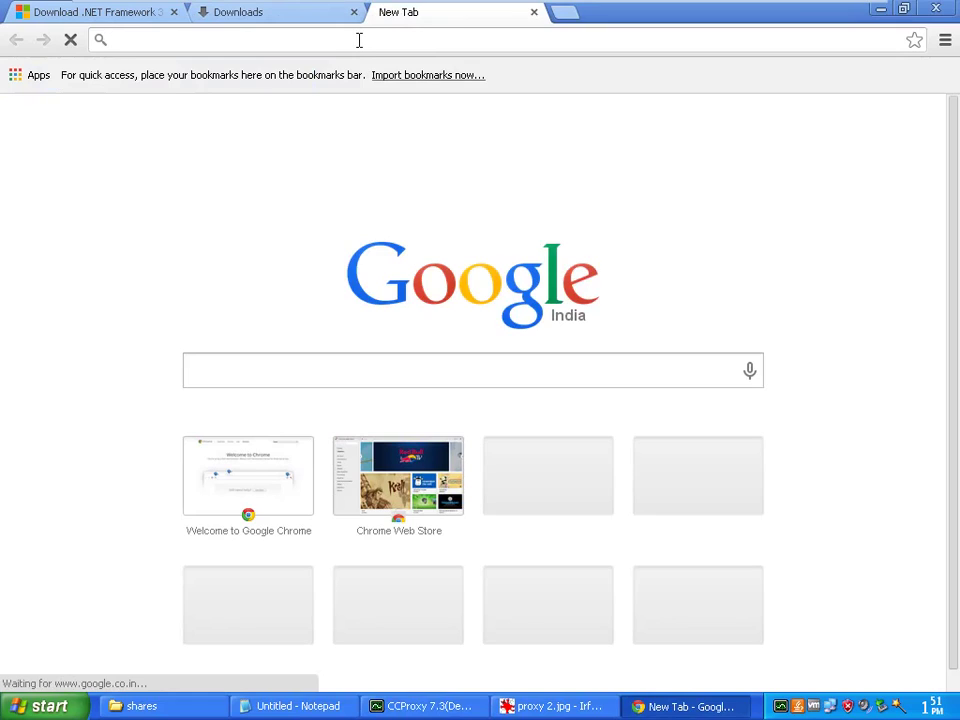
pyautogui.write('g')
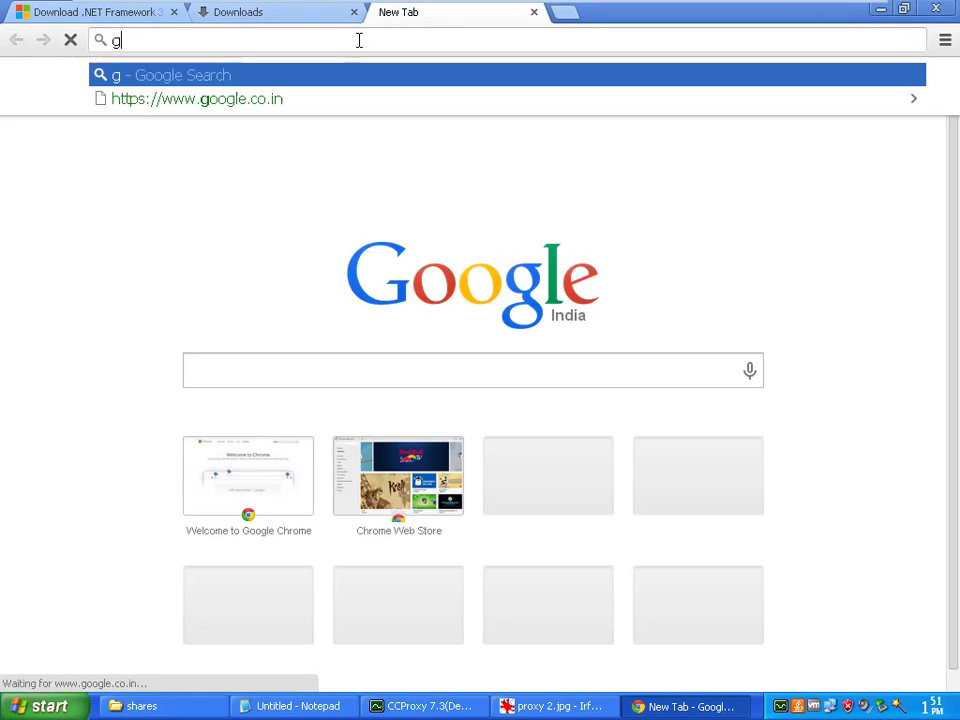
pyautogui.press('Down')
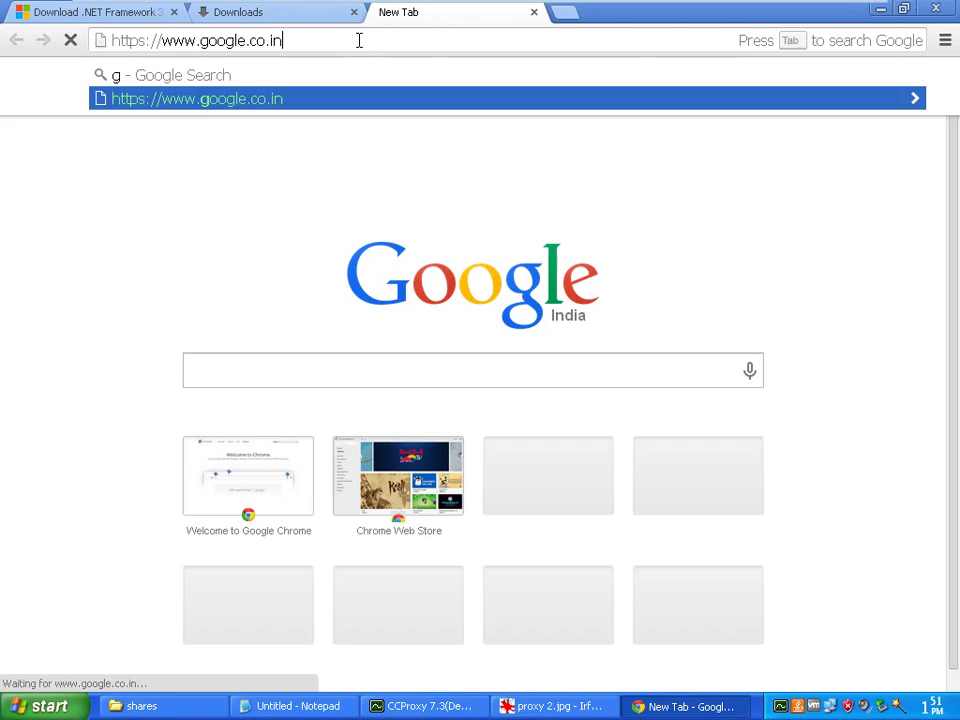
pyautogui.press('Return')
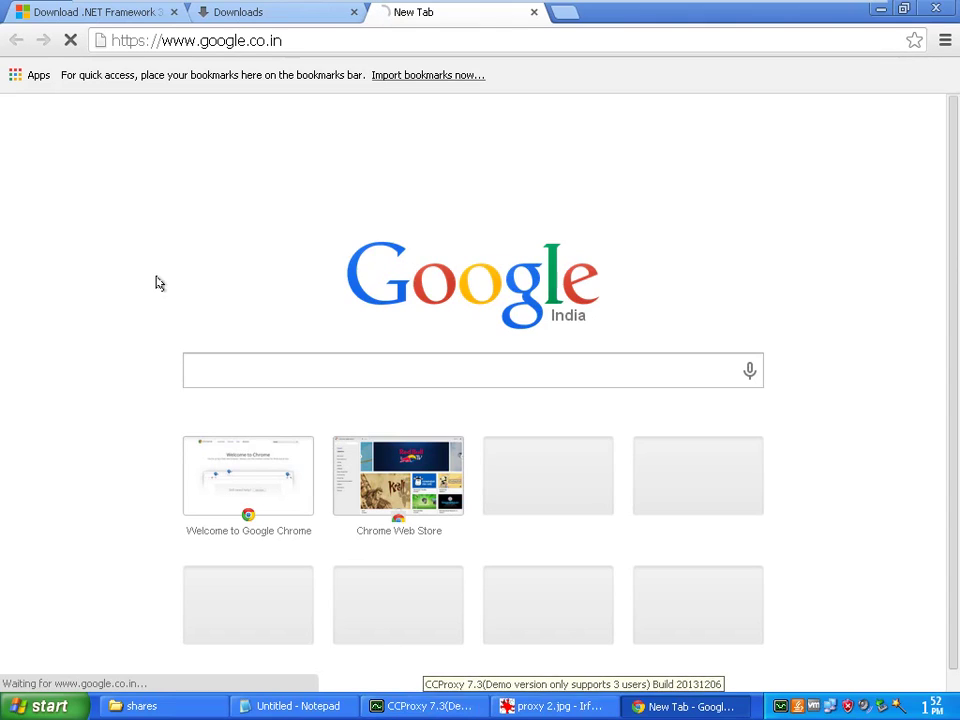
pyautogui.click(70, 40)
pyautogui.click(70, 46)
pyautogui.click(70, 42)
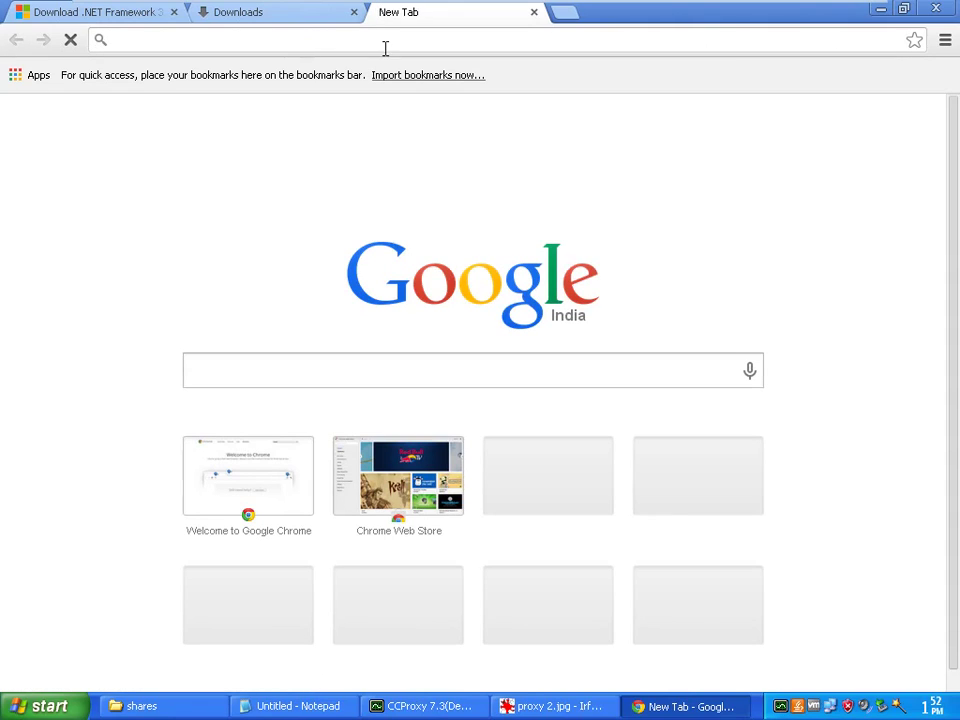
pyautogui.write('goo')
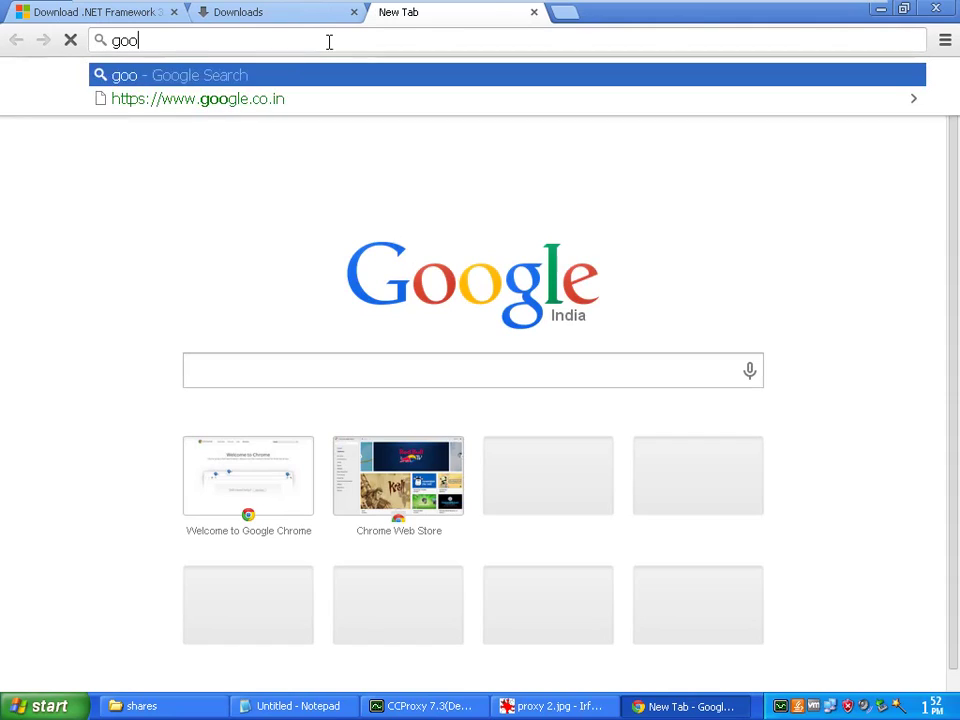
pyautogui.press('Down')
pyautogui.press('Return')
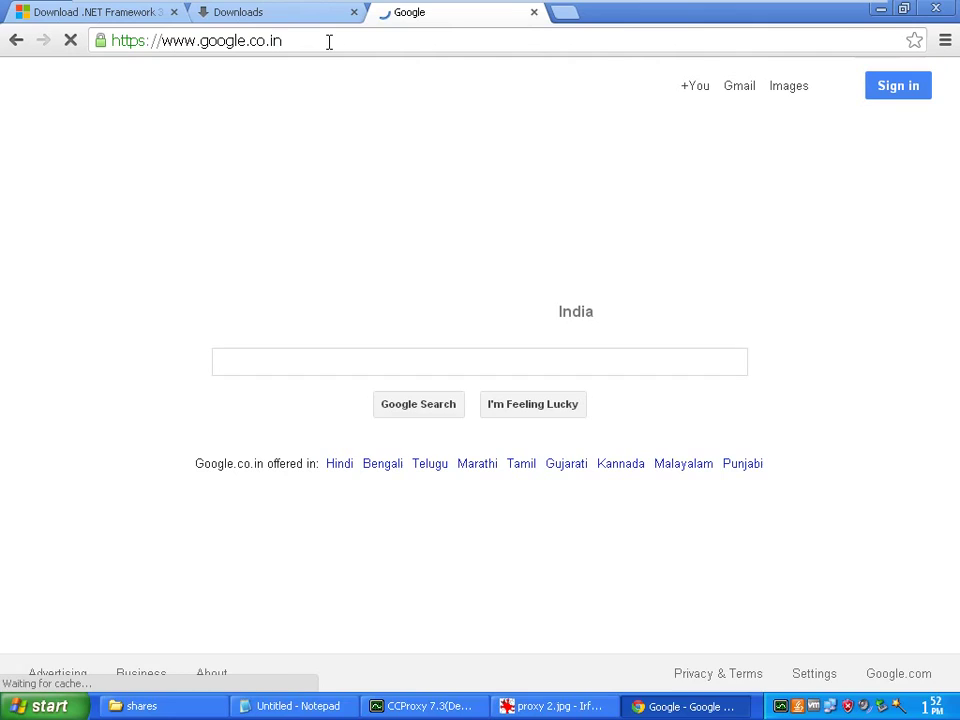
# Visit youtube.com to confirm the proxy blocks it as unauthorized
pyautogui.click(329, 41)
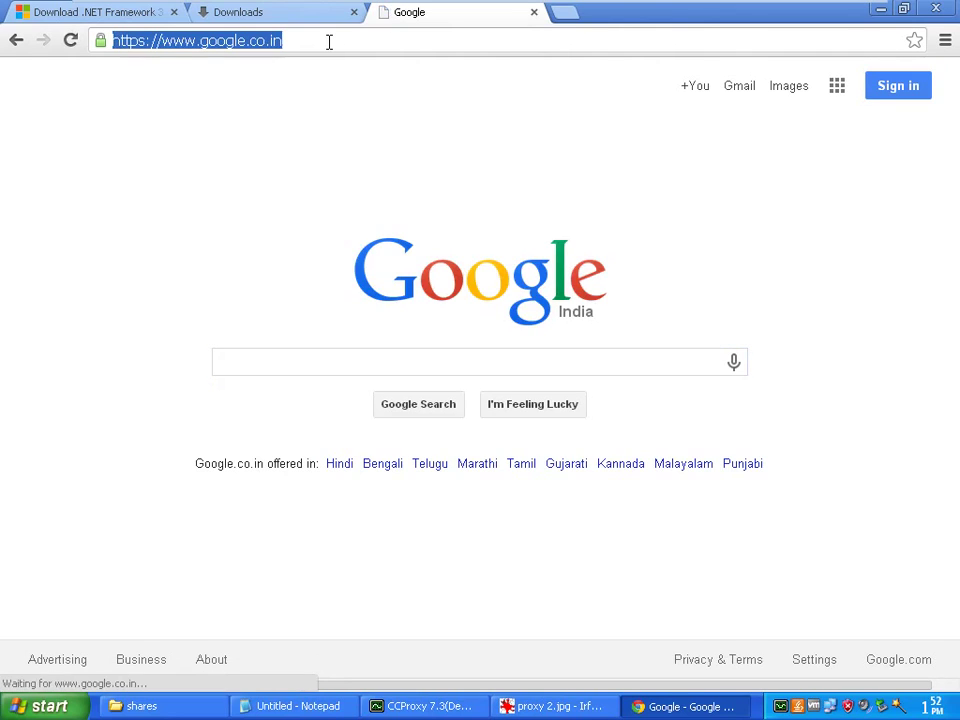
pyautogui.write('you')
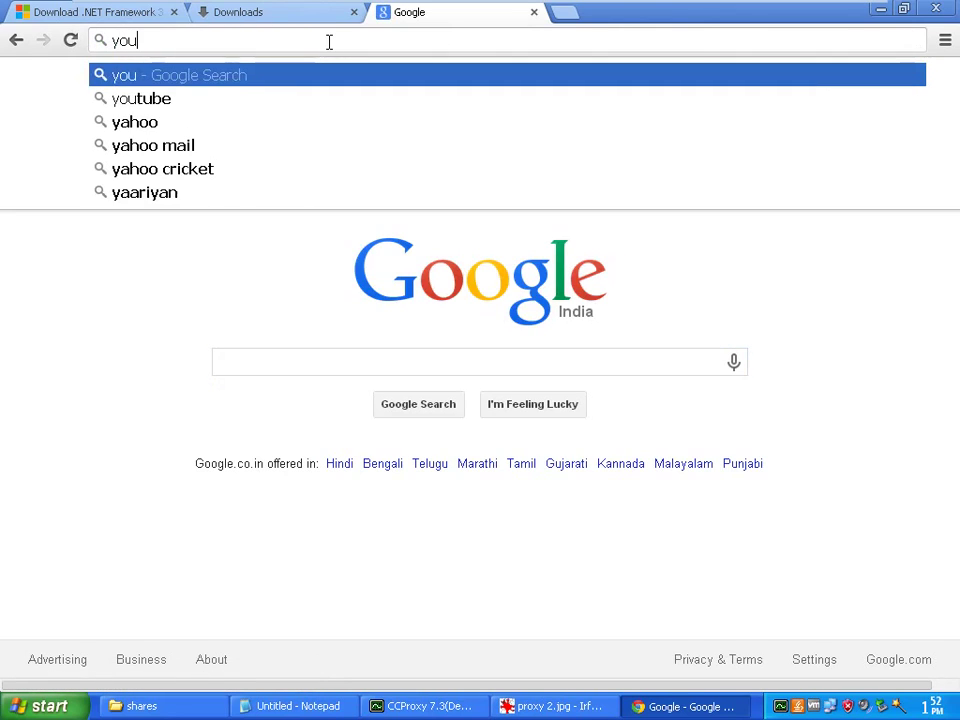
pyautogui.press('Down')
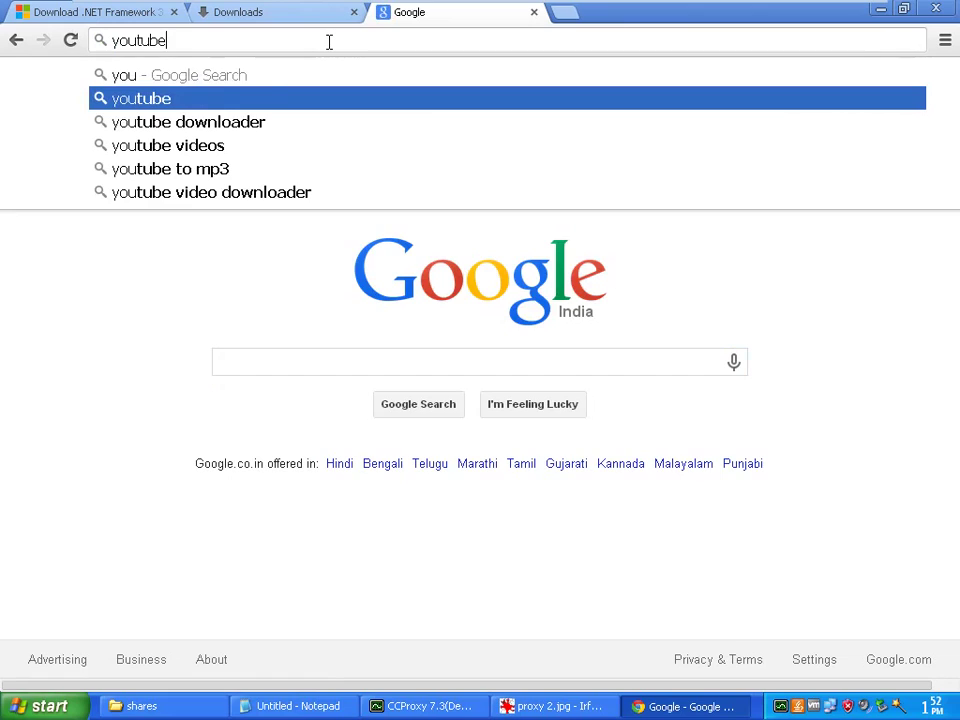
pyautogui.write('.com')
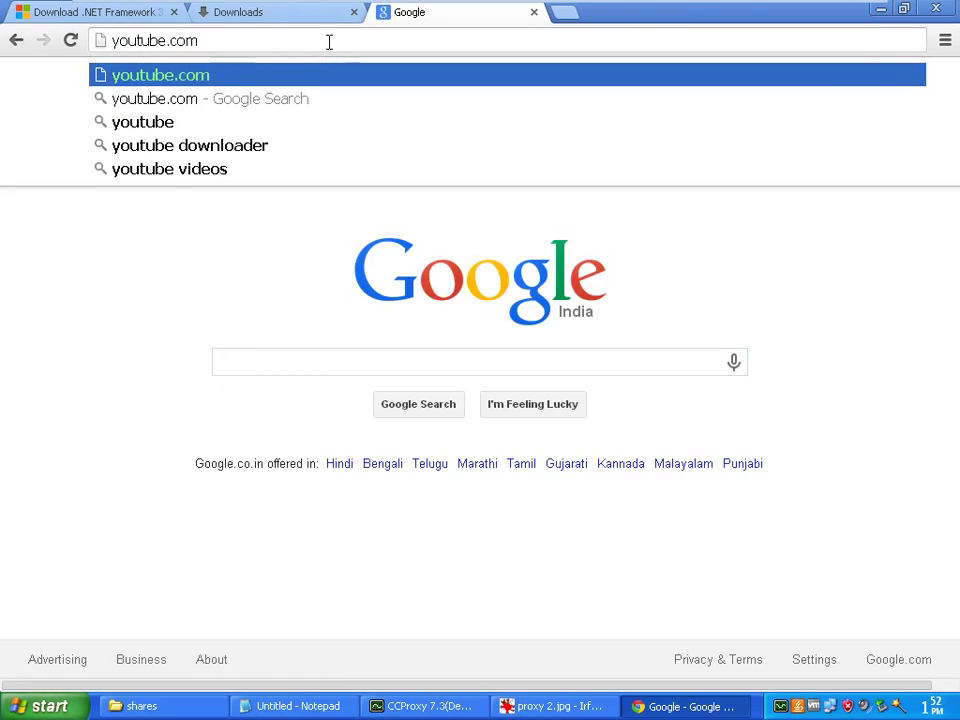
pyautogui.press('Return')
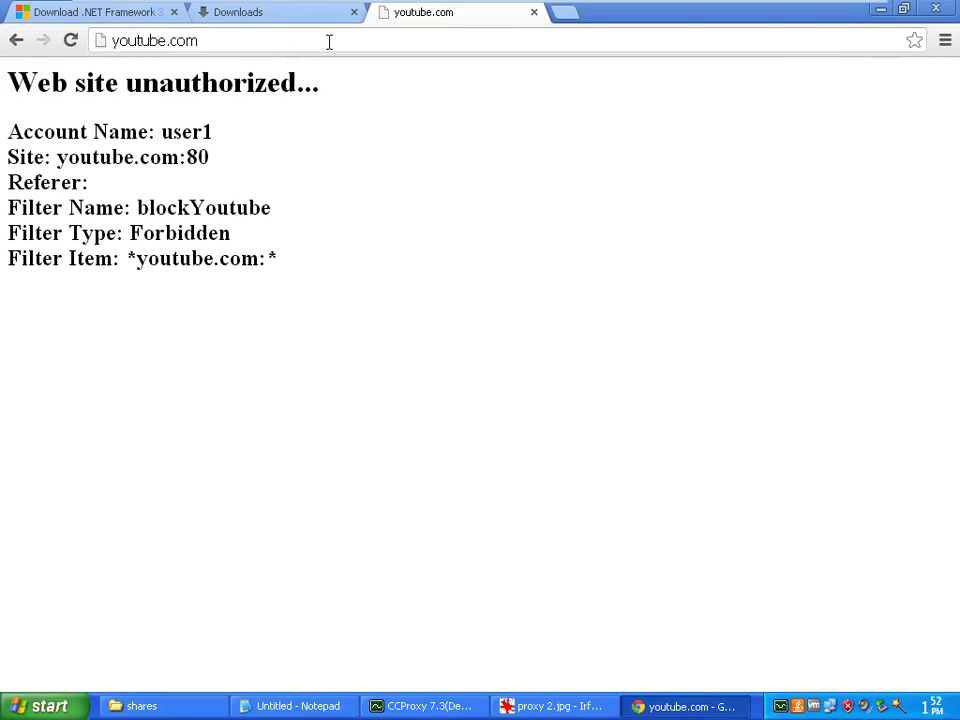
pyautogui.click(418, 705)
# Reopen user1's settings, keep Web Filter ticked, and tick Time Schedule
pyautogui.click(428, 192)
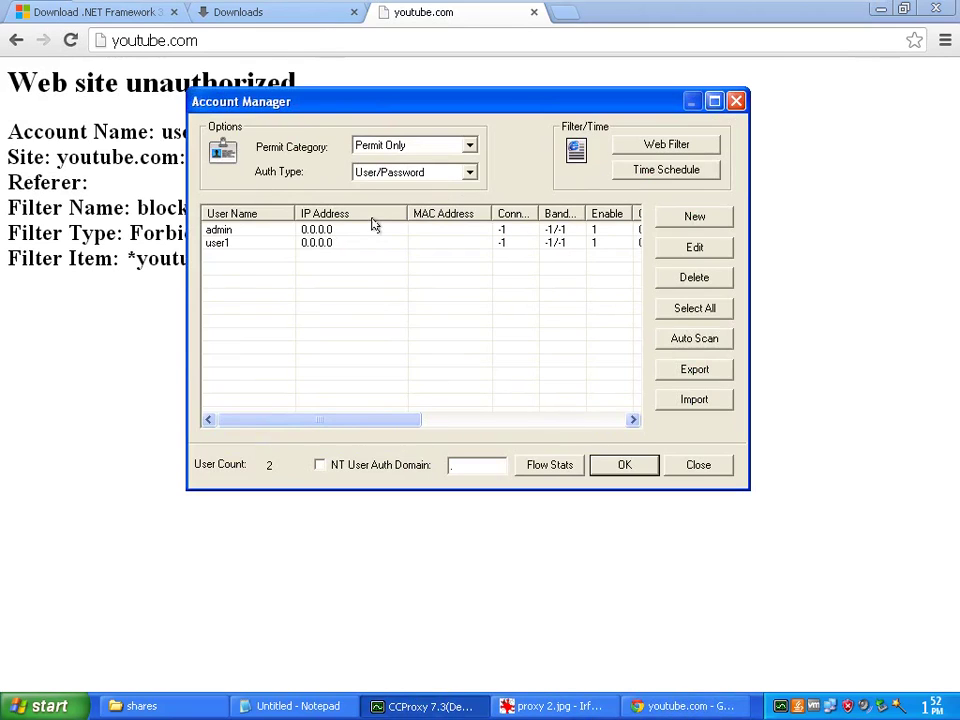
pyautogui.doubleClick(285, 244)
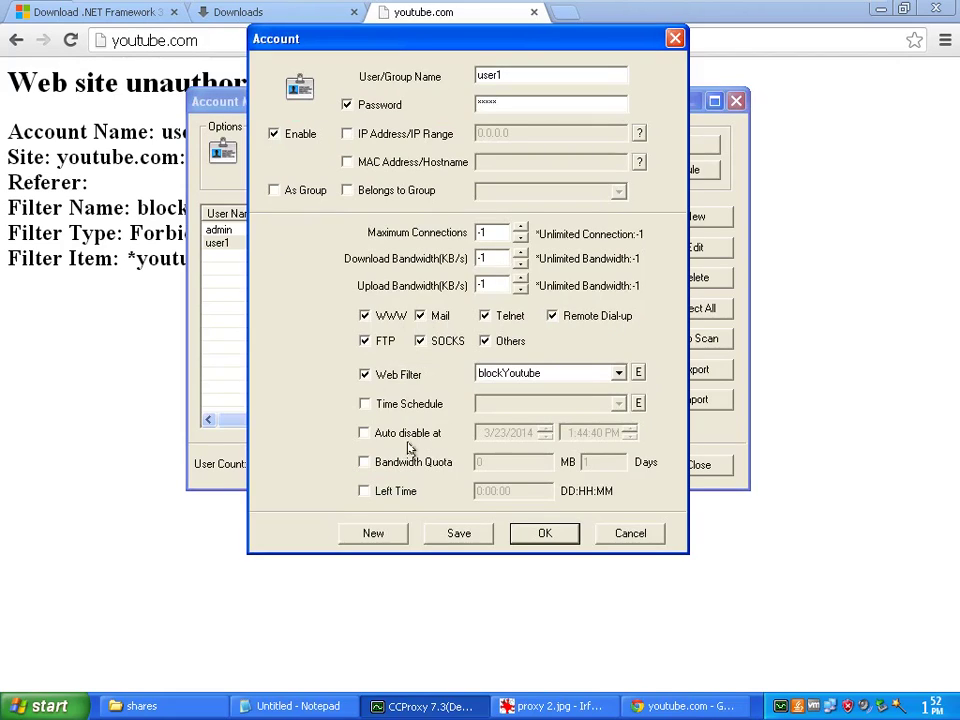
pyautogui.click(383, 378)
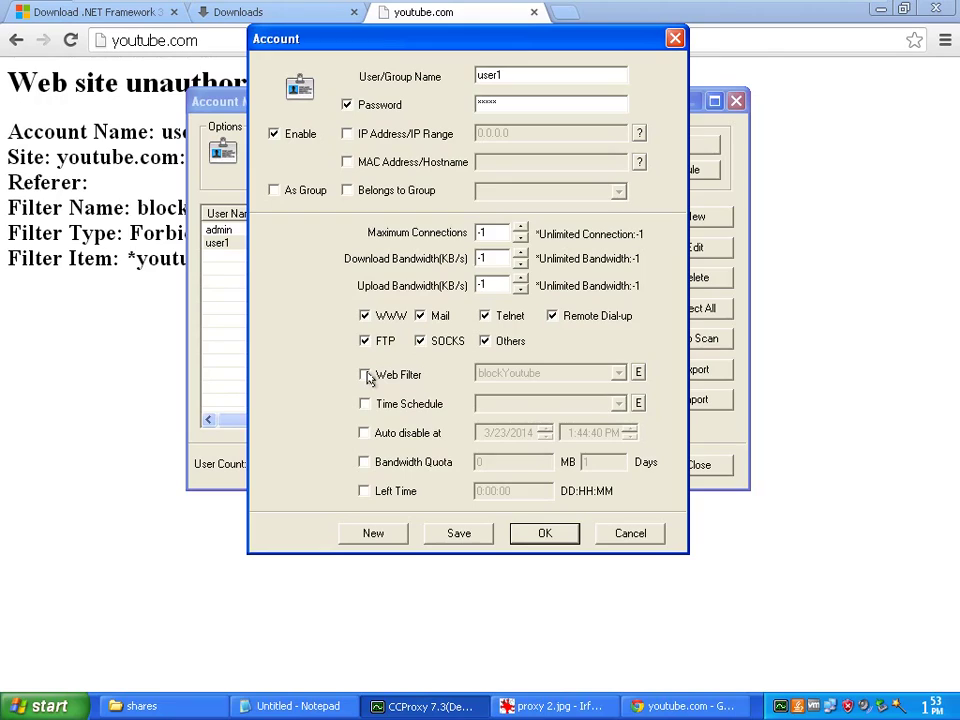
pyautogui.click(366, 376)
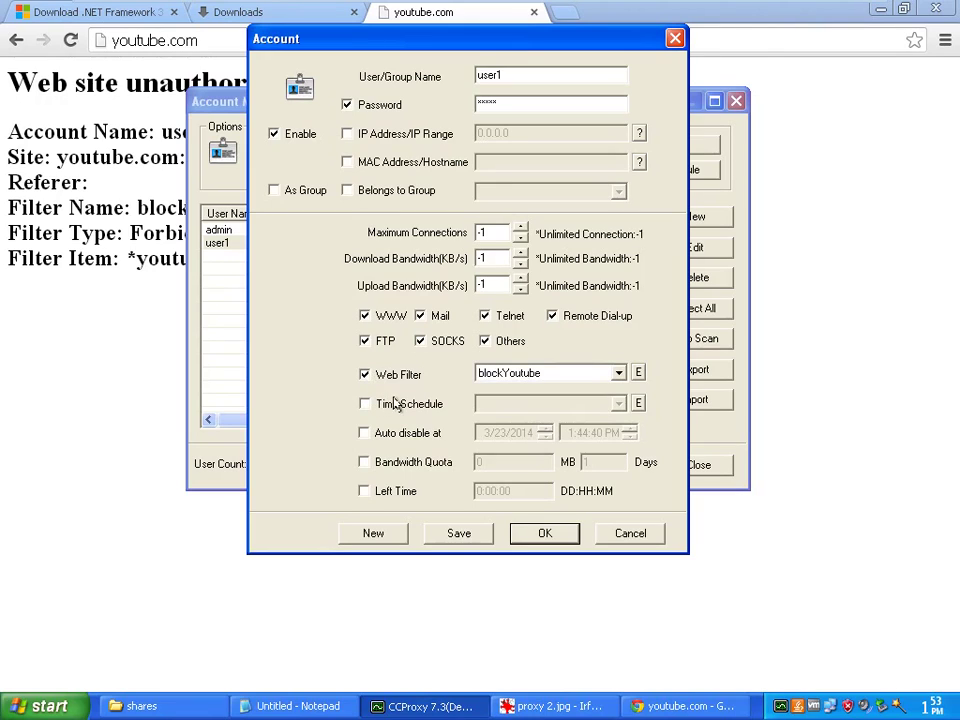
pyautogui.click(365, 404)
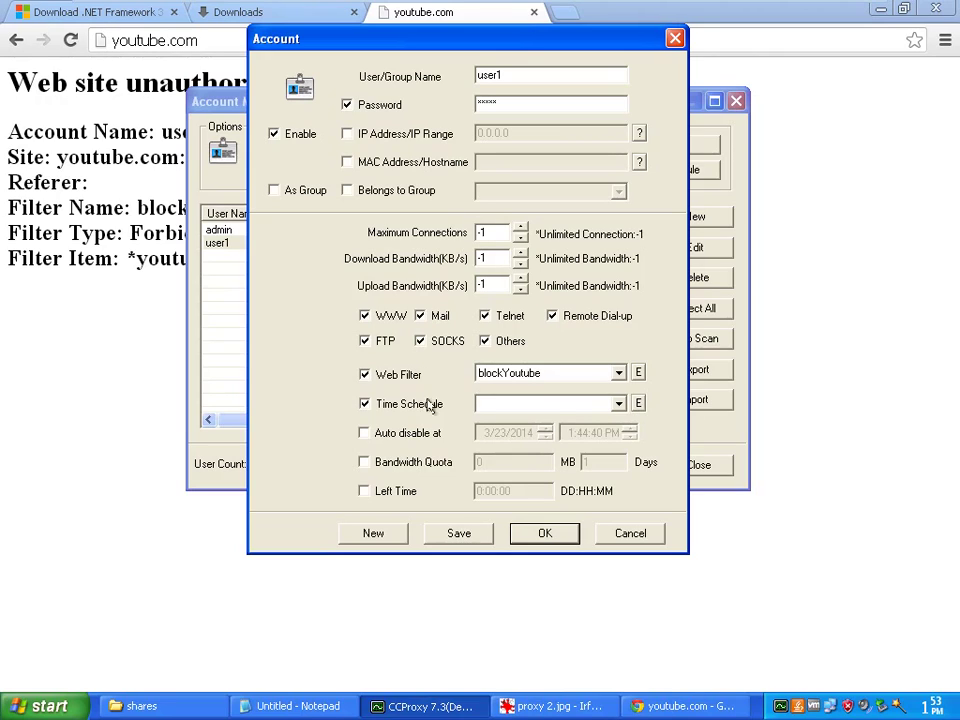
# Create a time schedule named 'block internet' and open Sunday's hourly access table
pyautogui.click(640, 403)
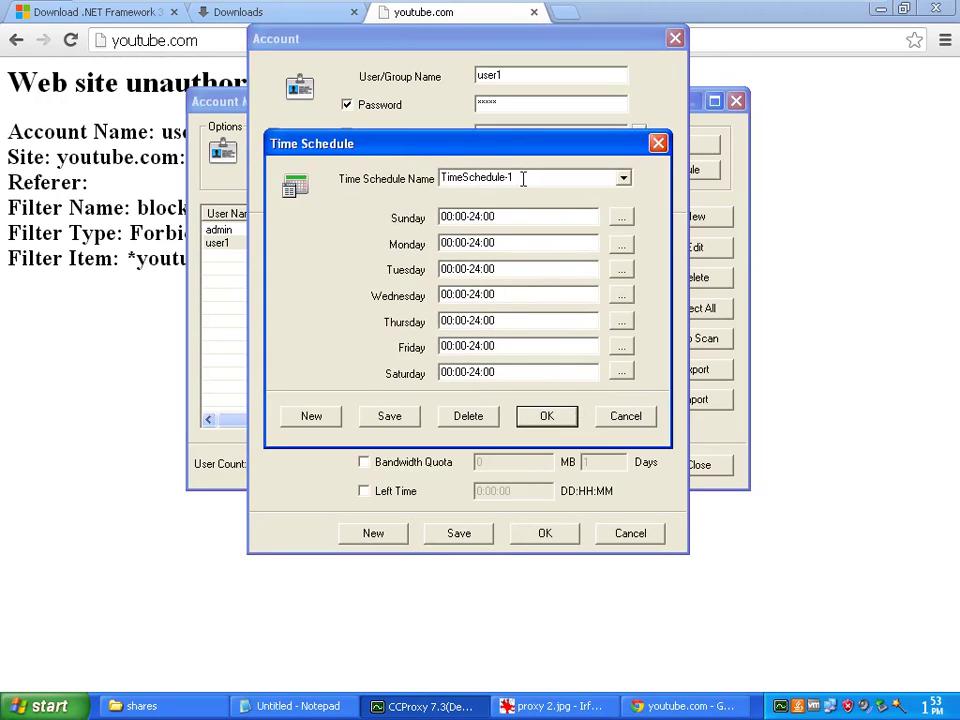
pyautogui.doubleClick(473, 178)
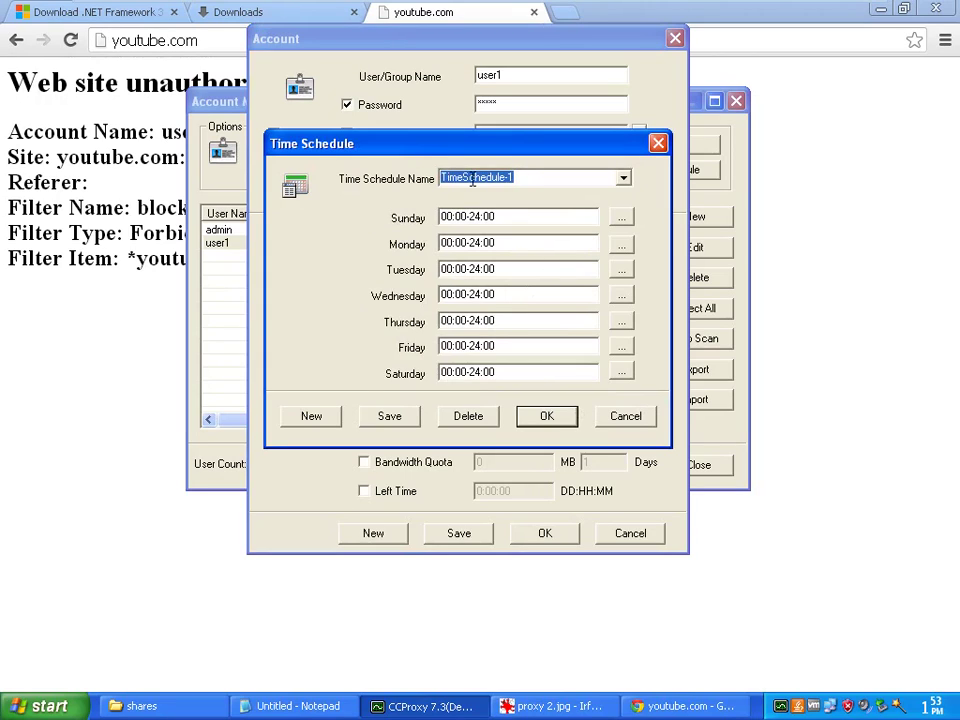
pyautogui.write('bloc')
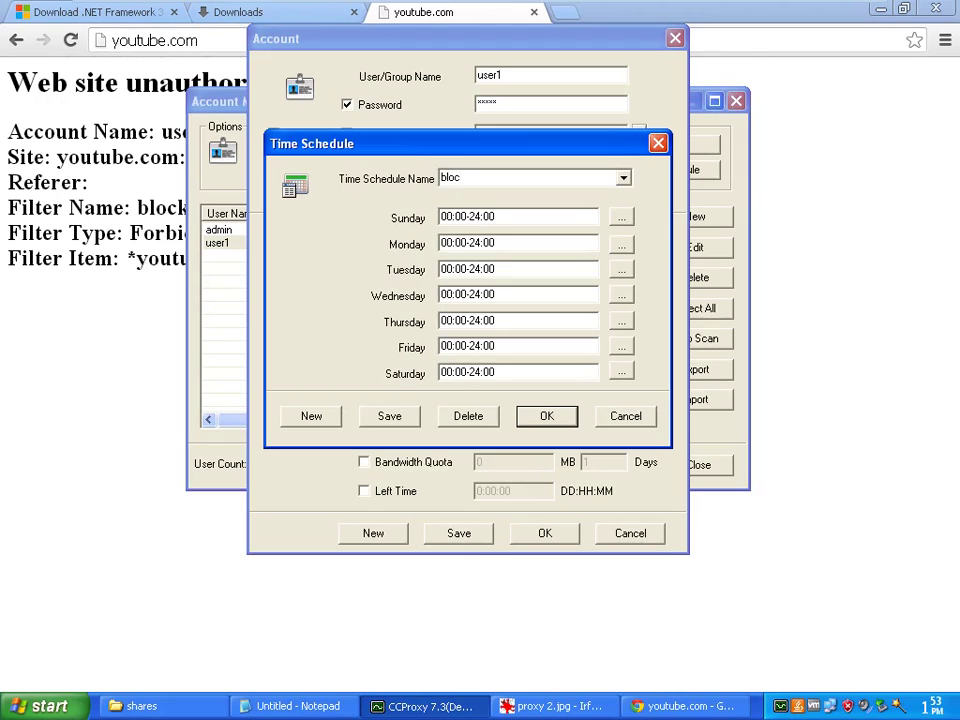
pyautogui.write('k internet')
pyautogui.moveTo(927, 709)
pyautogui.click(624, 218)
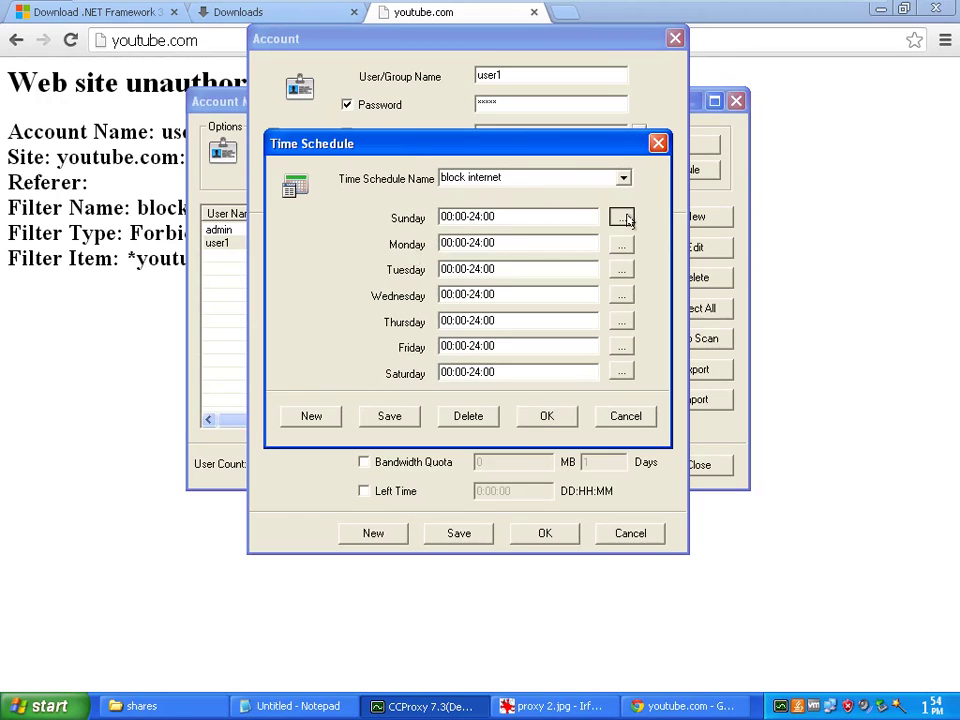
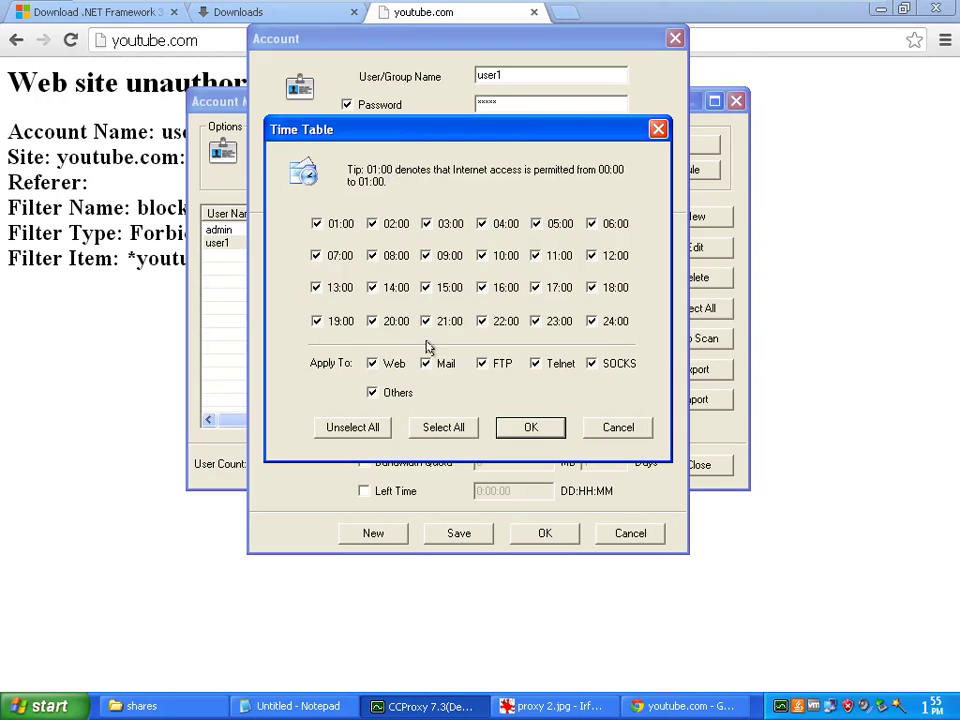
# Restrict the block internet schedule's Sunday access to only the 15:00–16:00 hour and save user1's settings
pyautogui.click(375, 427)
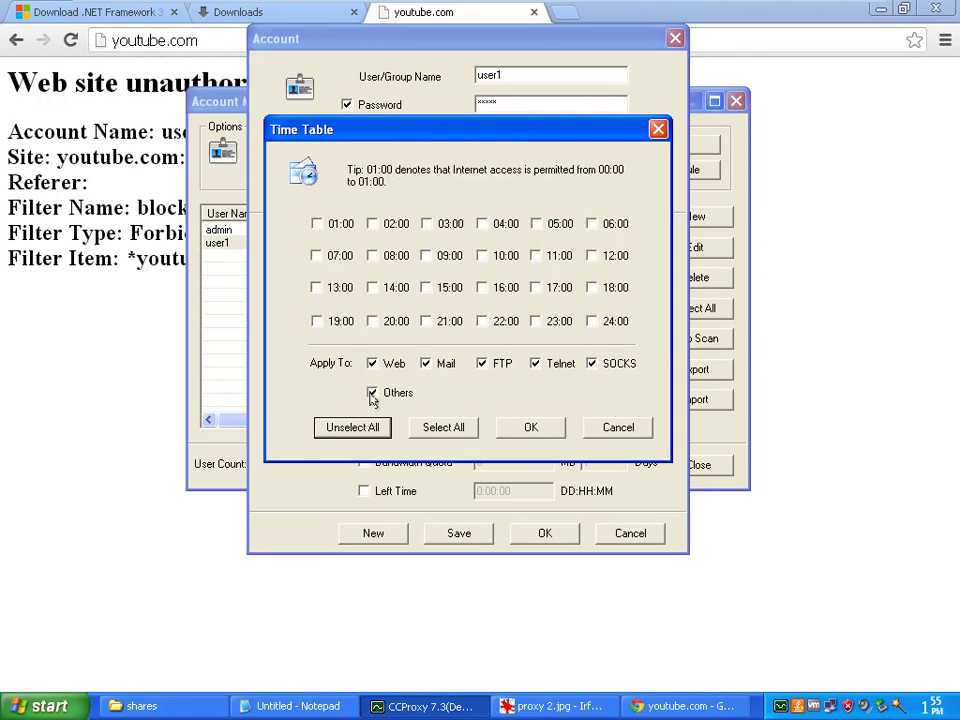
pyautogui.click(483, 288)
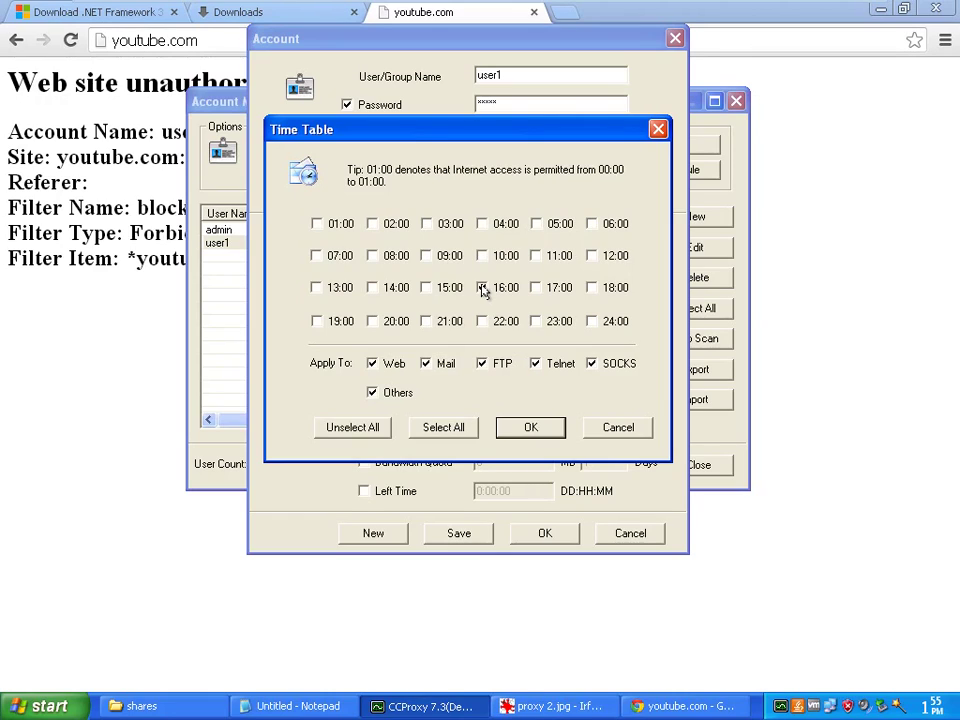
pyautogui.click(528, 428)
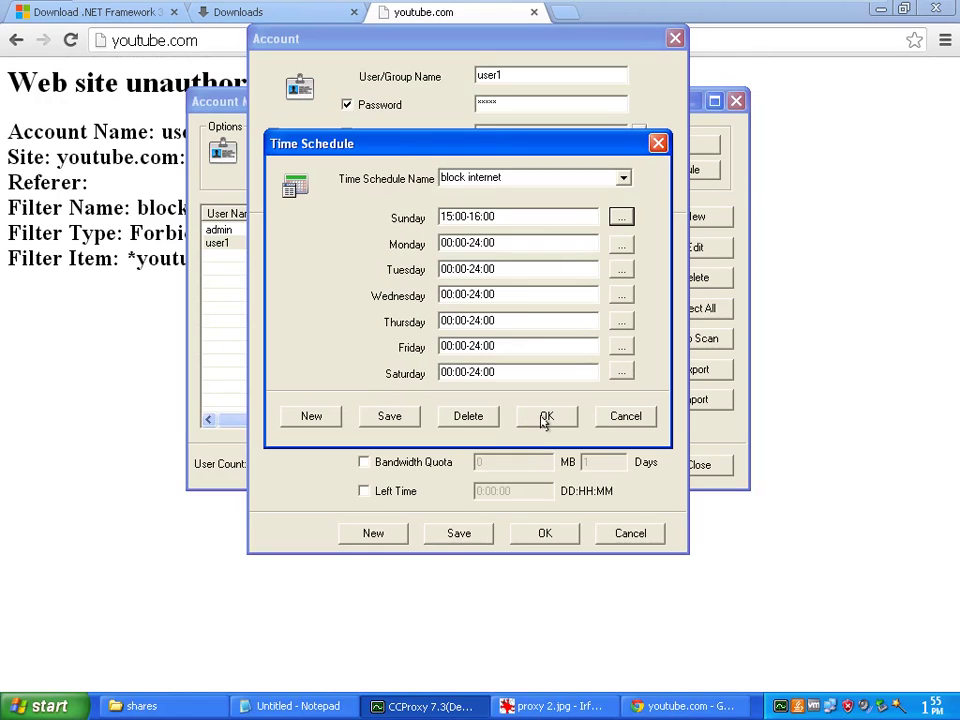
pyautogui.click(545, 418)
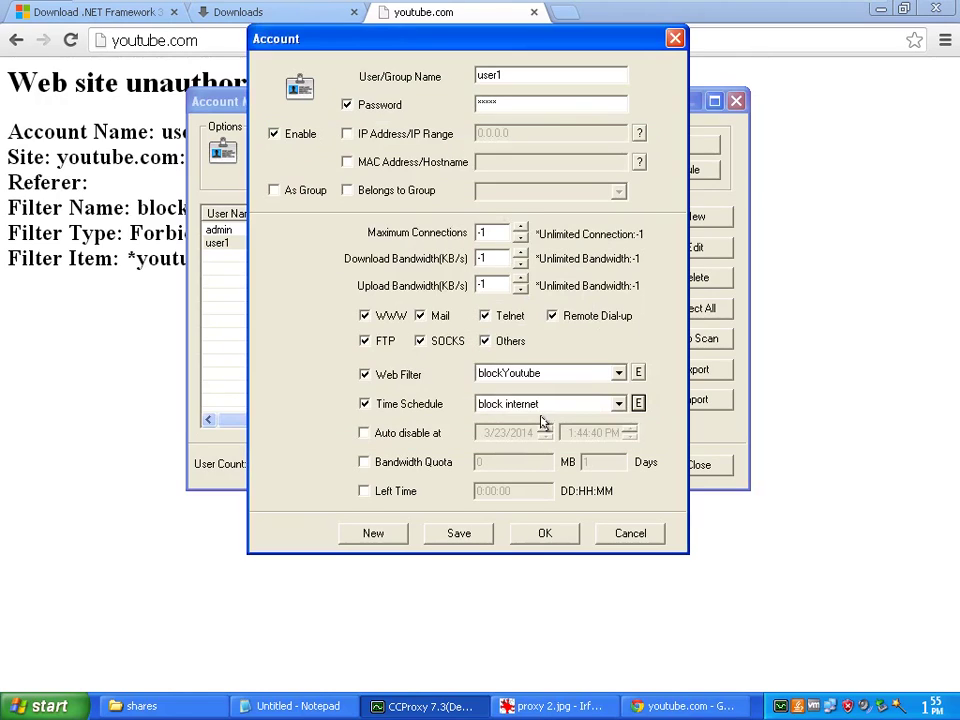
pyautogui.click(543, 536)
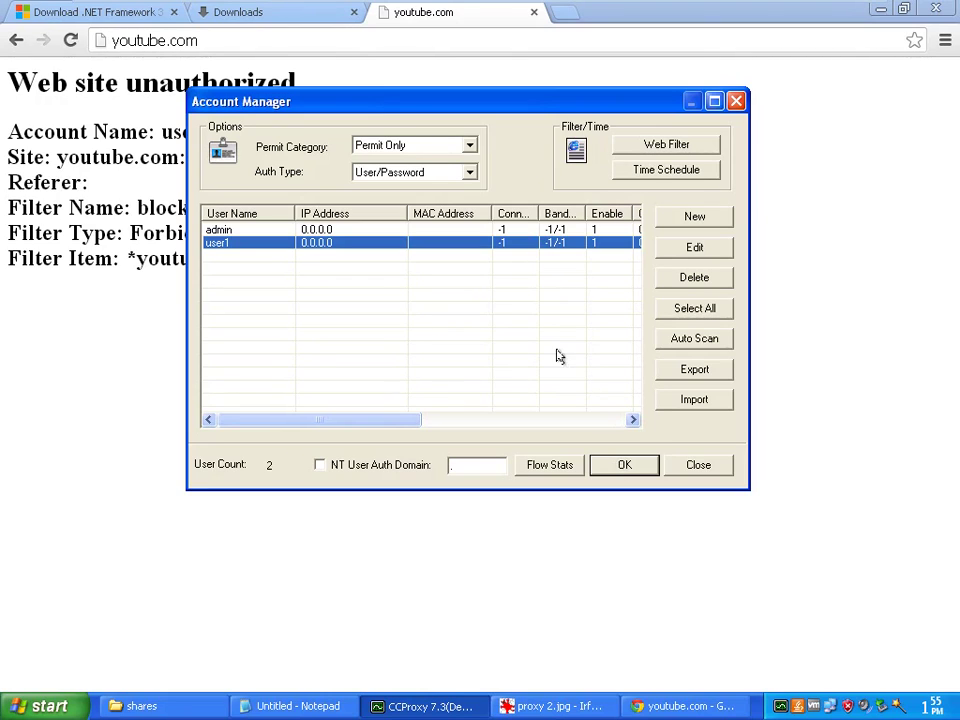
# Enable user1's auto-disable at 3/23/2014 1:44:40 PM and a 1024 MB bandwidth quota every 30 days
pyautogui.doubleClick(513, 246)
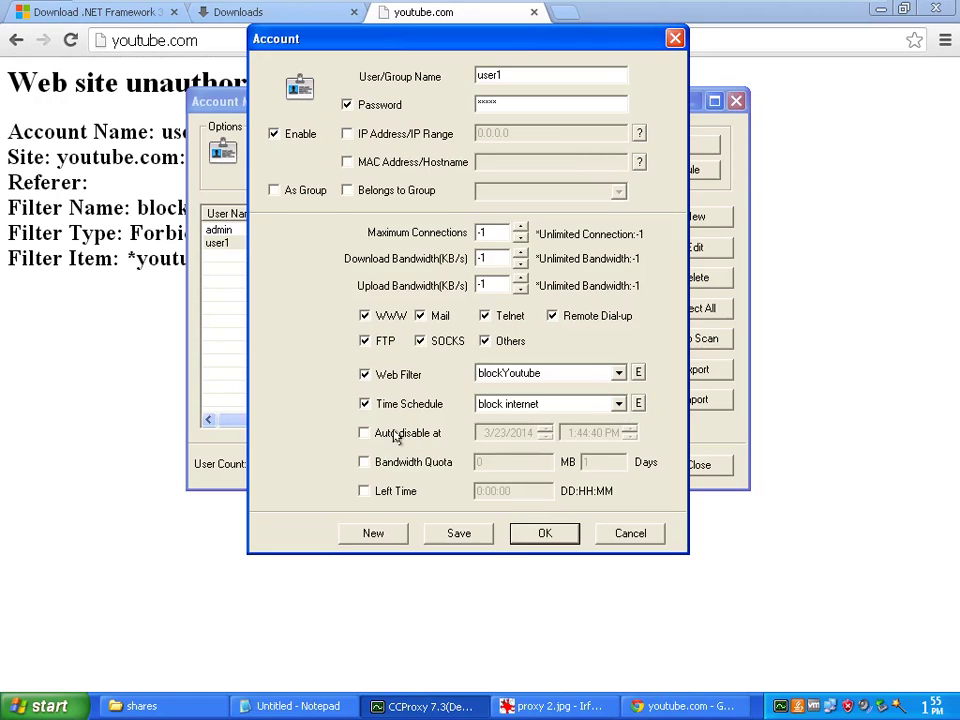
pyautogui.click(422, 432)
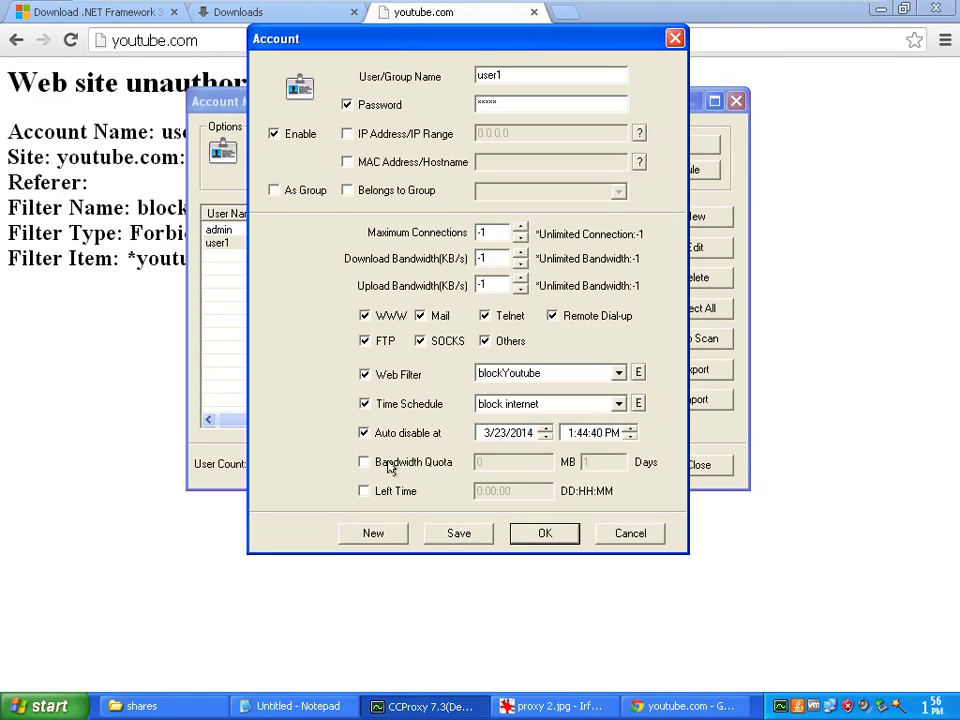
pyautogui.click(390, 469)
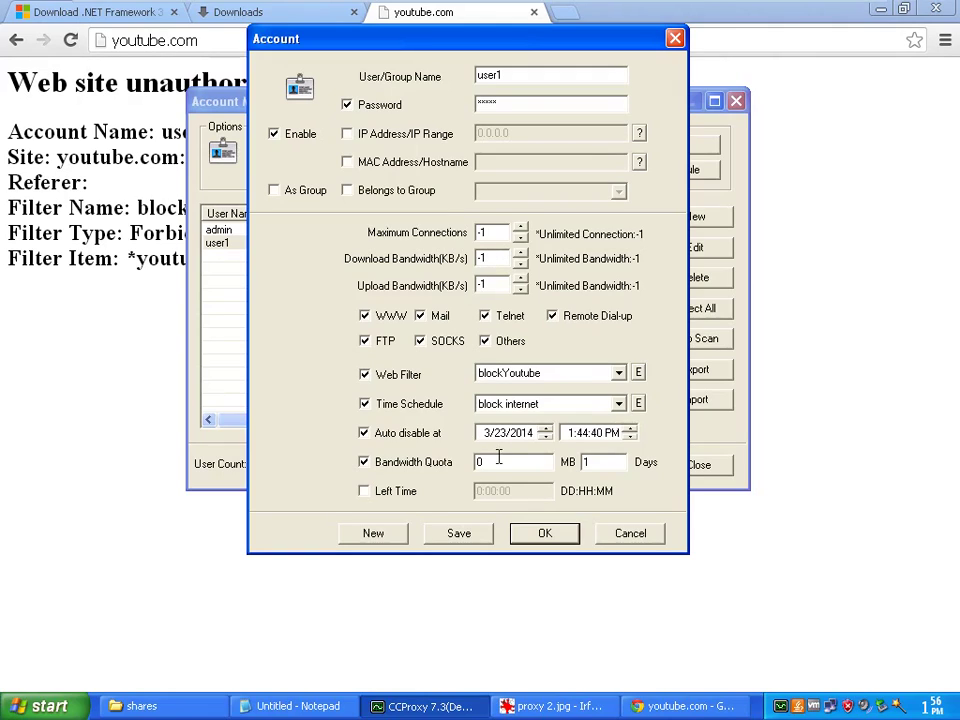
pyautogui.moveTo(497, 461); pyautogui.dragTo(465, 459)
pyautogui.write('1024')
pyautogui.doubleClick(587, 462)
pyautogui.write('30')
# Turn on Left Time for user1 at 0:05:00, then save and close the account
pyautogui.click(404, 496)
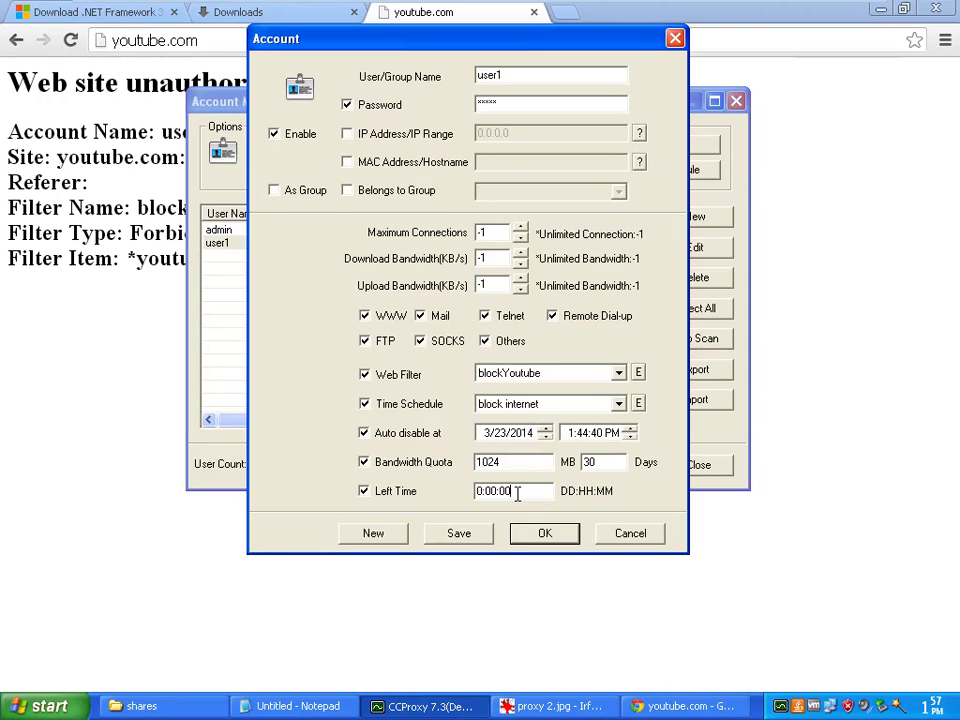
pyautogui.moveTo(516, 489); pyautogui.dragTo(496, 490)
pyautogui.write('5')
pyautogui.click(448, 535)
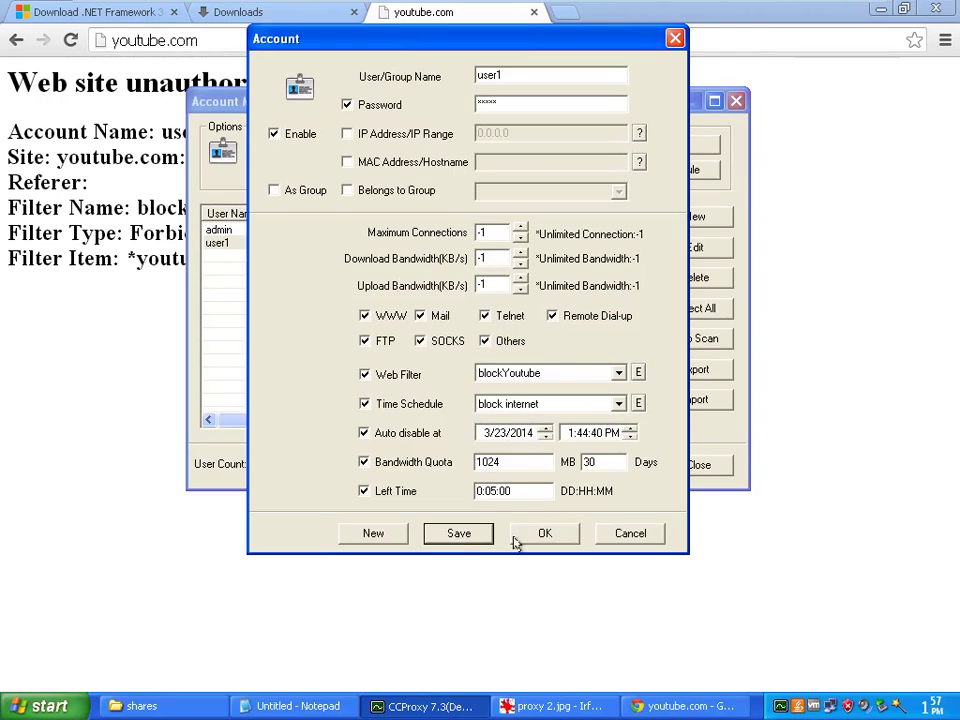
pyautogui.click(543, 533)
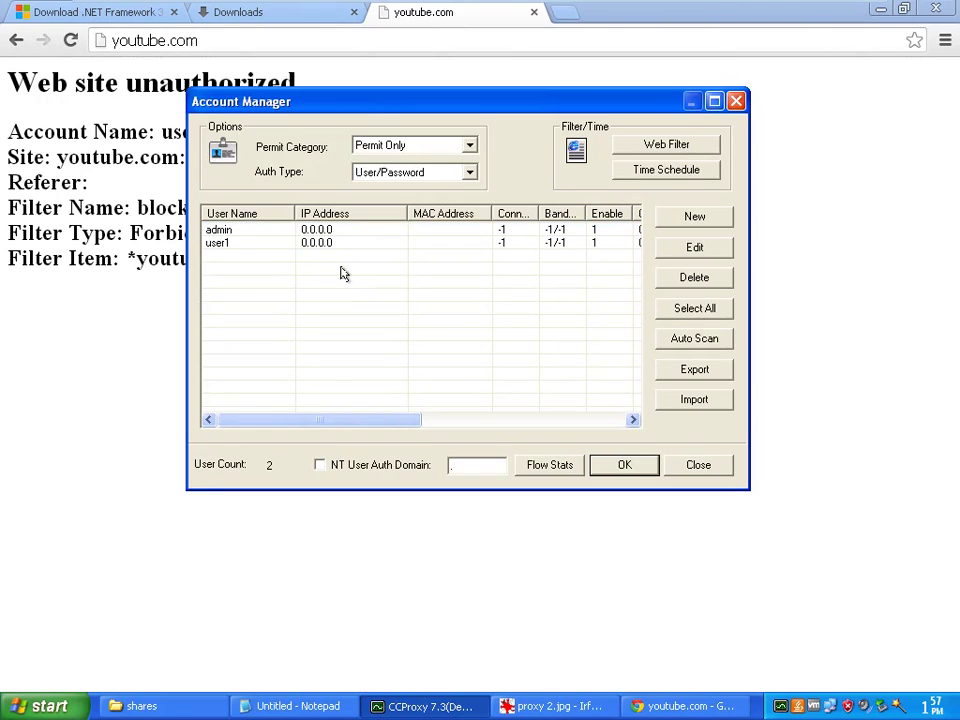
# Create a group account 'students' with the blockYoutube web filter and block internet time schedule
pyautogui.click(690, 219)
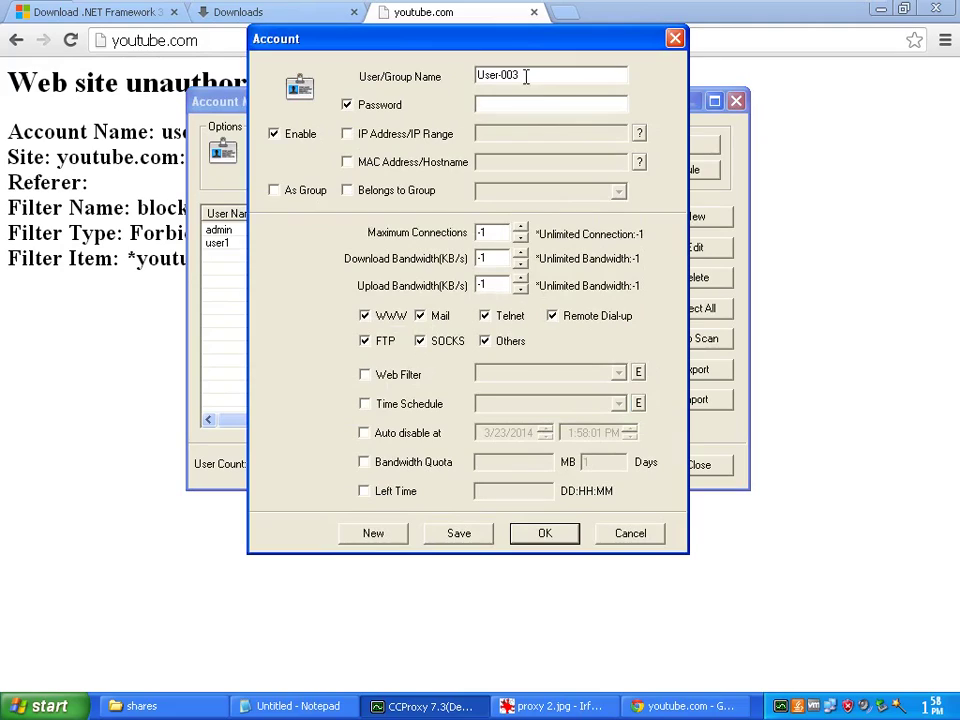
pyautogui.moveTo(525, 75); pyautogui.dragTo(480, 73)
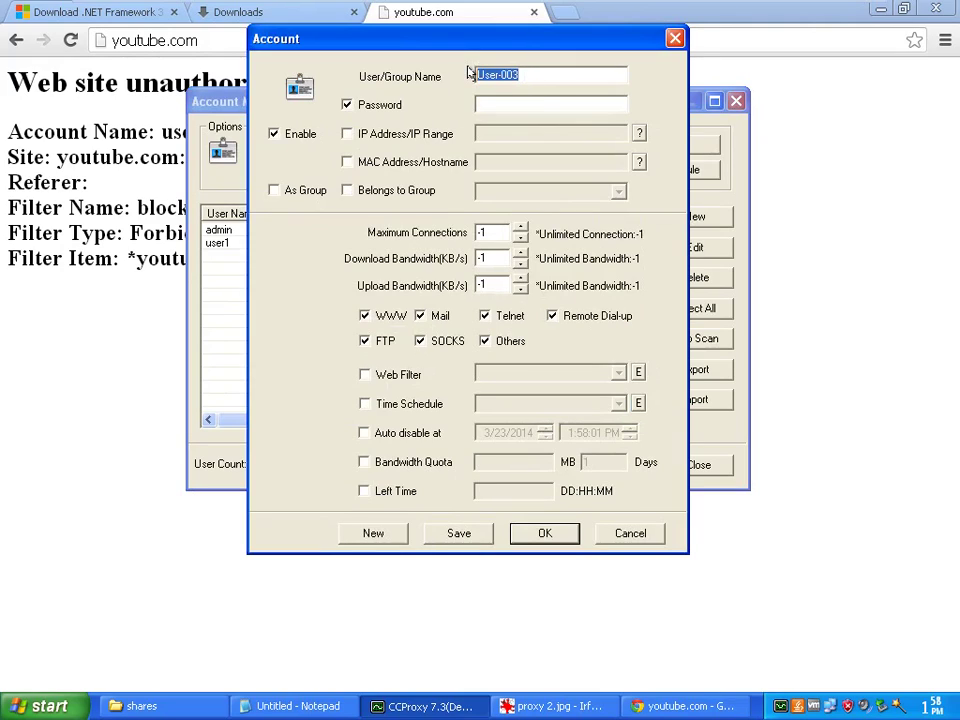
pyautogui.write('stud')
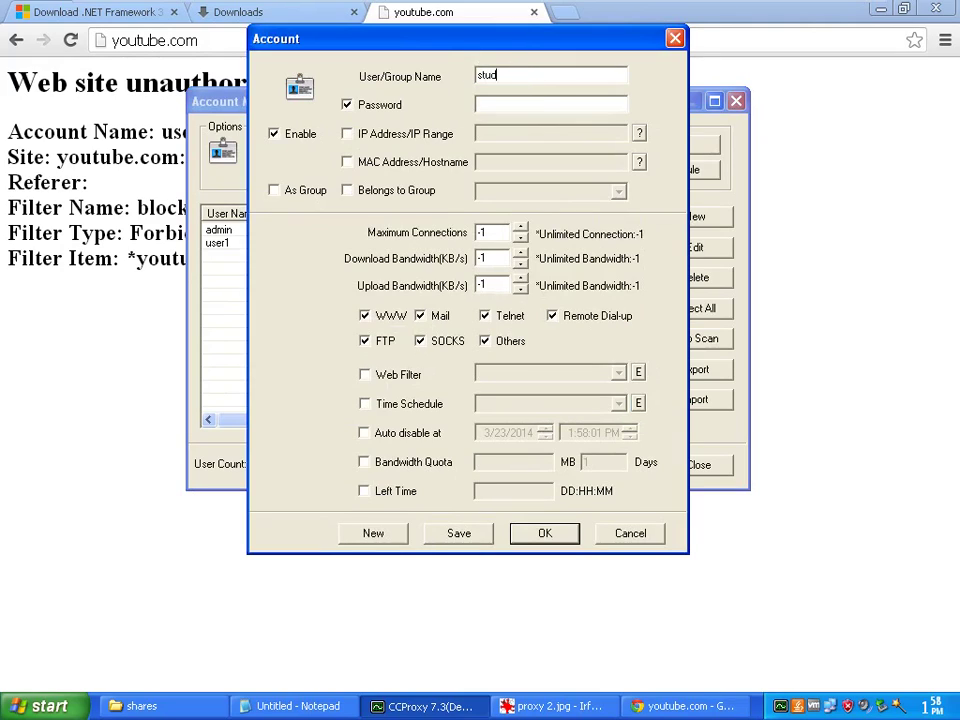
pyautogui.write('ents')
pyautogui.click(297, 193)
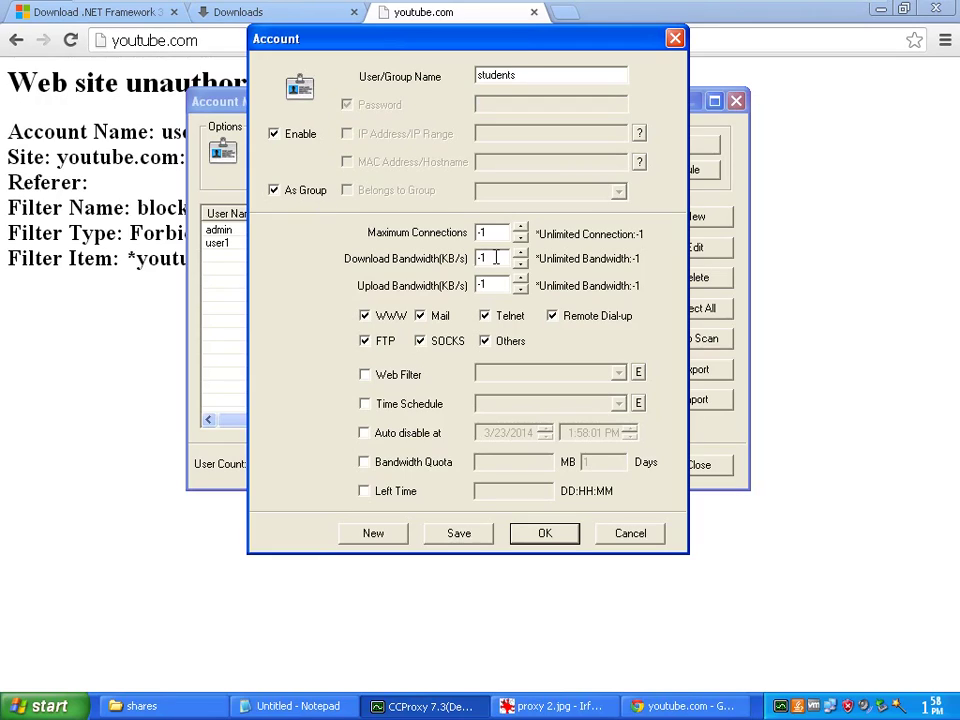
pyautogui.click(365, 375)
pyautogui.click(530, 374)
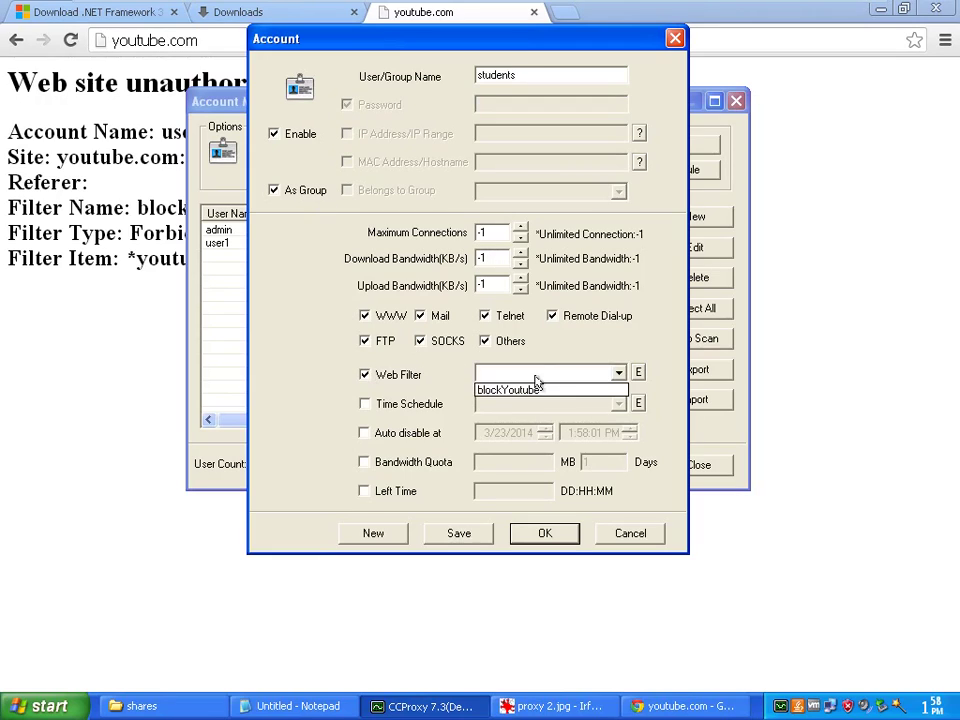
pyautogui.click(536, 389)
pyautogui.click(385, 403)
pyautogui.click(491, 406)
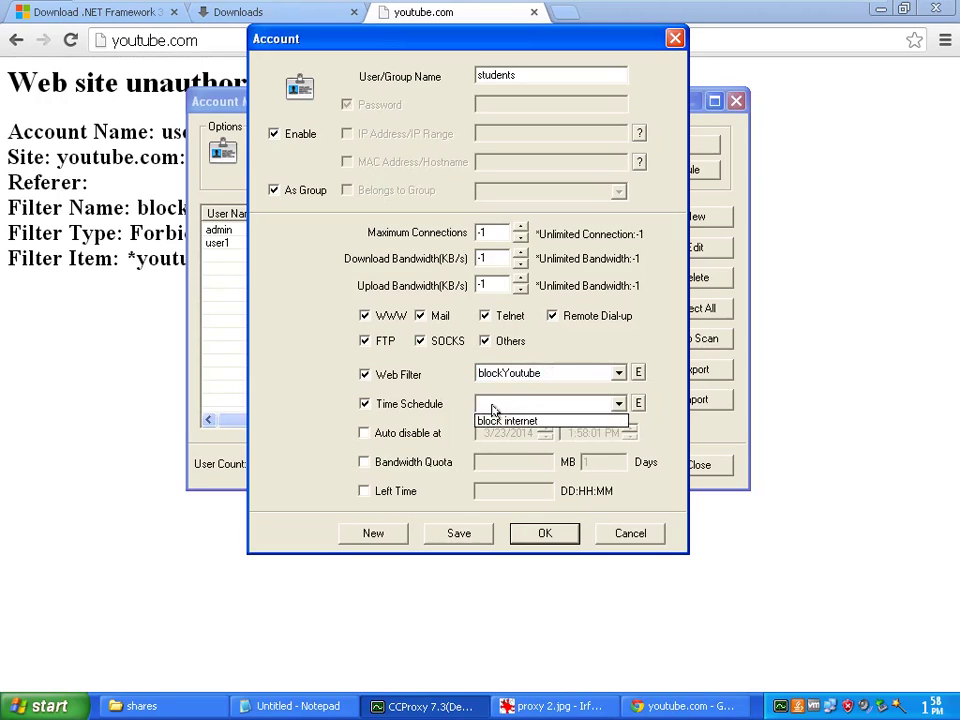
pyautogui.click(505, 421)
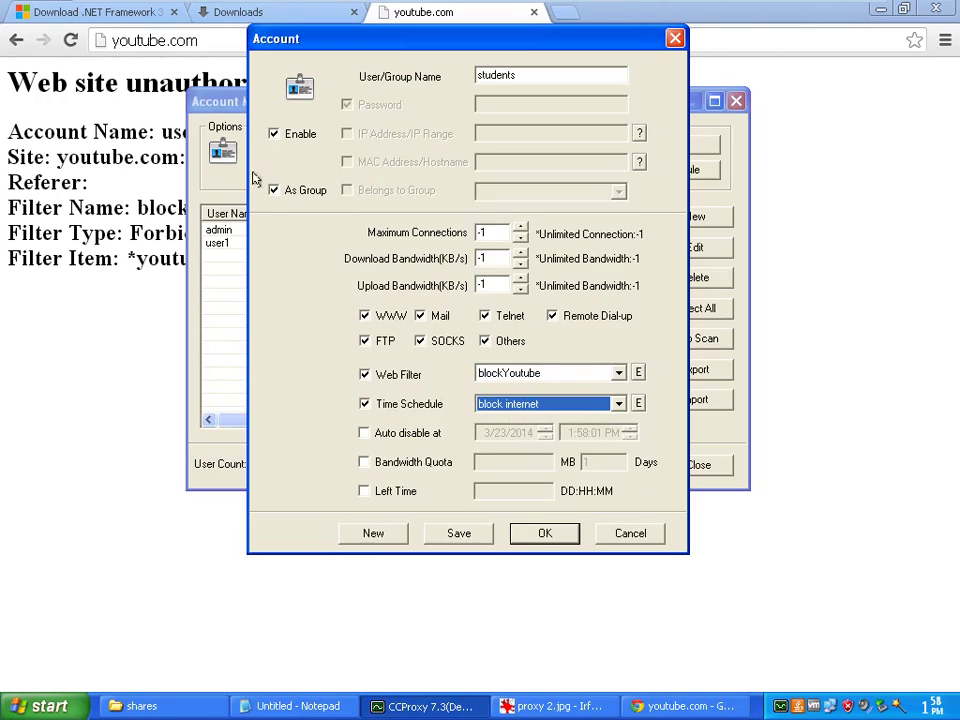
pyautogui.click(521, 536)
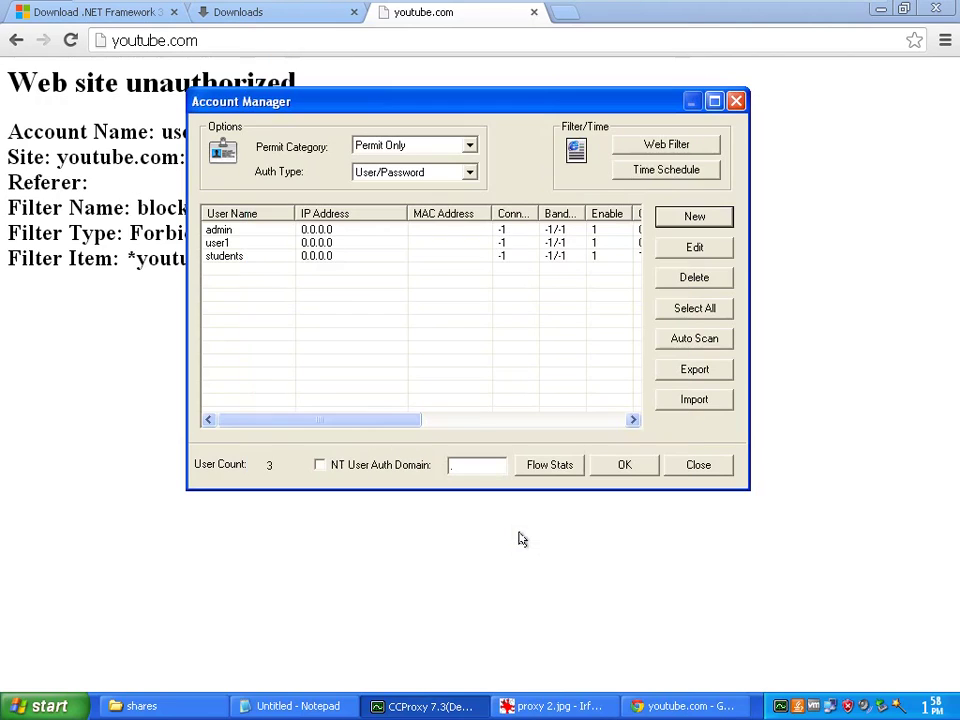
# Add an account named 'test' with a password, belonging to the students group
pyautogui.click(246, 258)
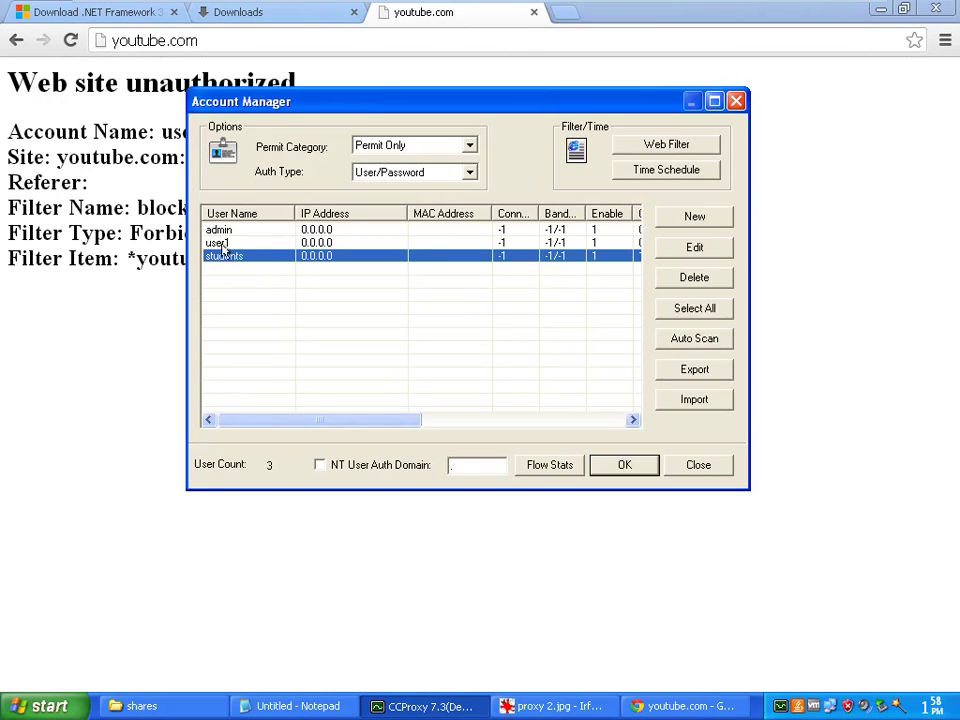
pyautogui.click(238, 274)
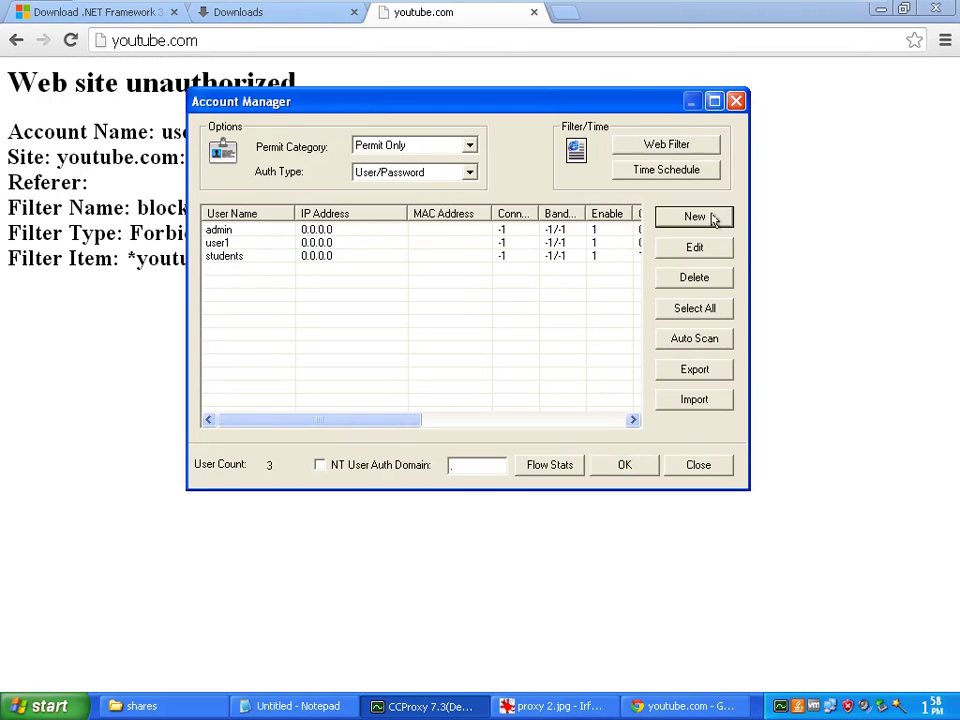
pyautogui.click(713, 216)
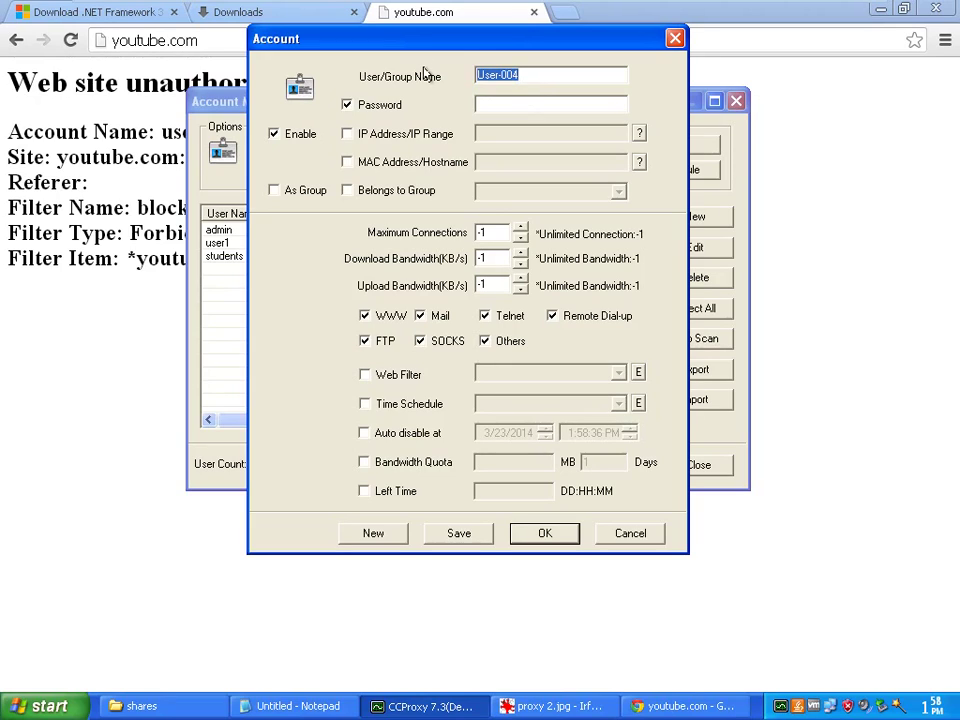
pyautogui.write('test')
pyautogui.click(485, 104)
pyautogui.write('test')
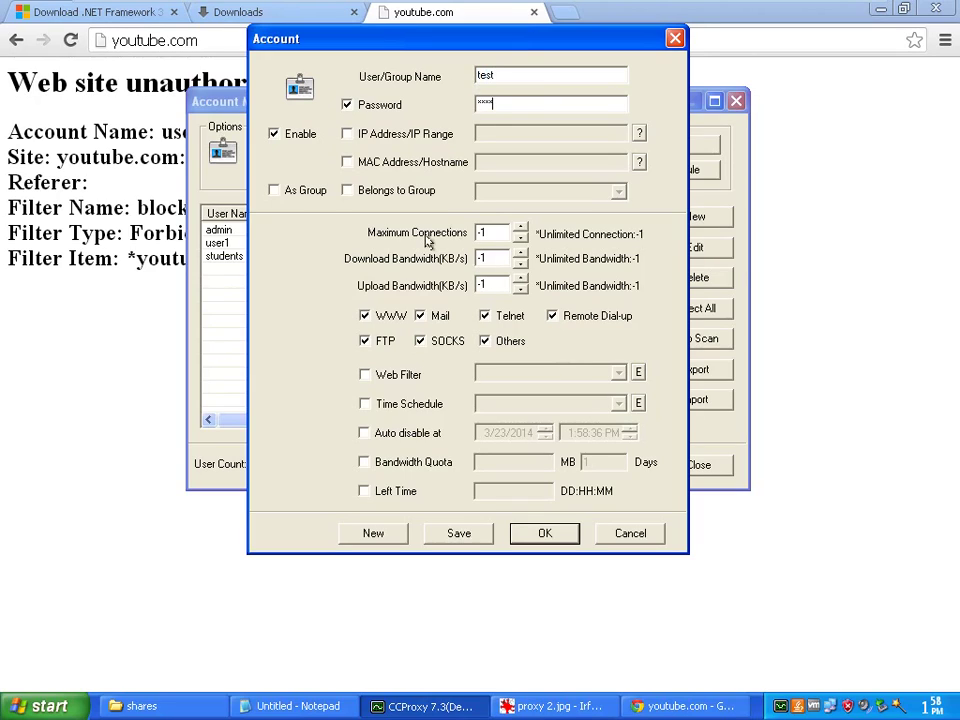
pyautogui.click(348, 192)
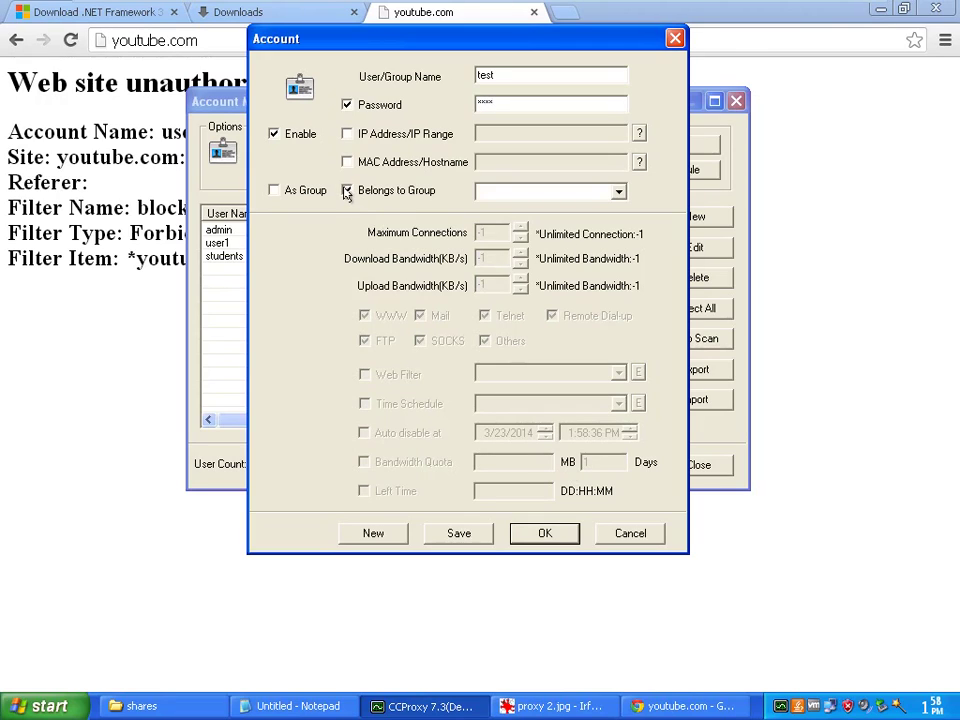
pyautogui.click(615, 192)
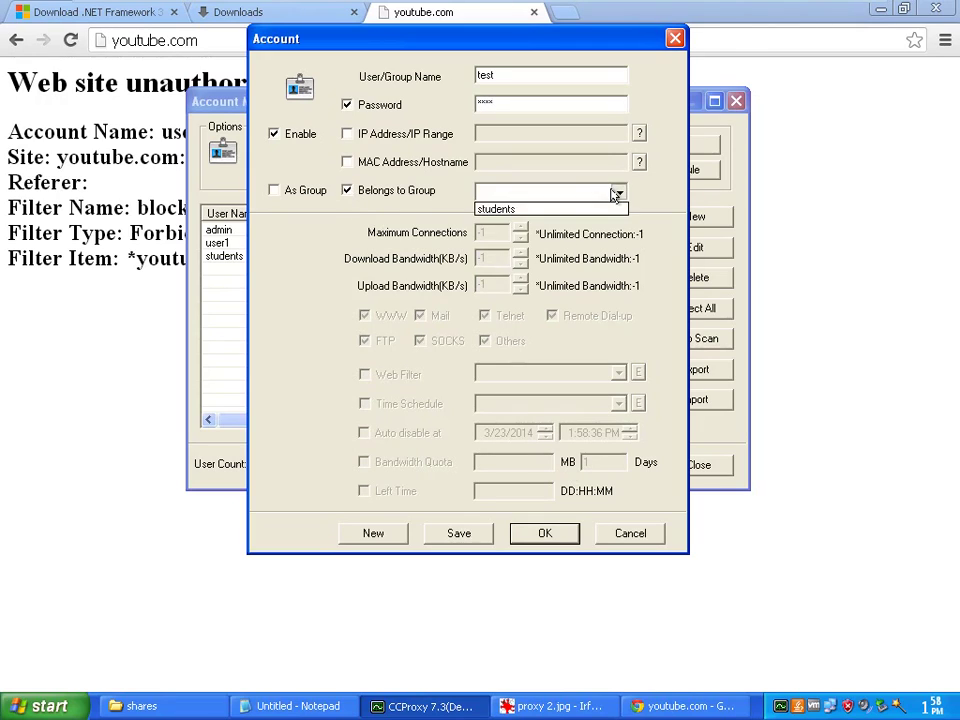
pyautogui.click(510, 212)
pyautogui.click(508, 75)
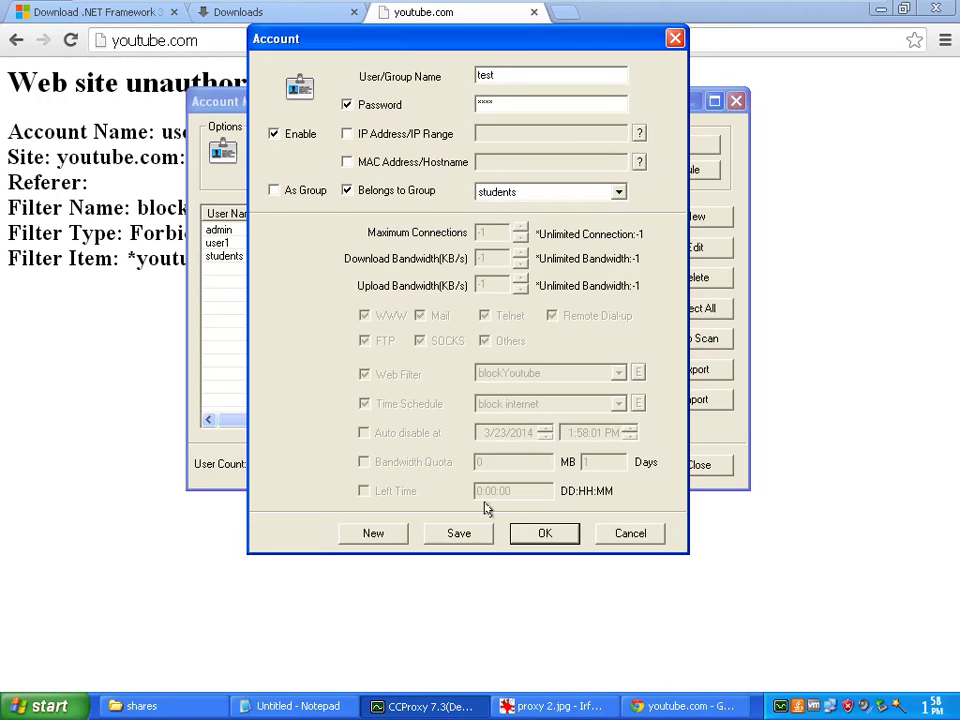
pyautogui.click(537, 533)
# Inspect the students group's settings without changing them, then apply and close the Account Manager
pyautogui.click(257, 269)
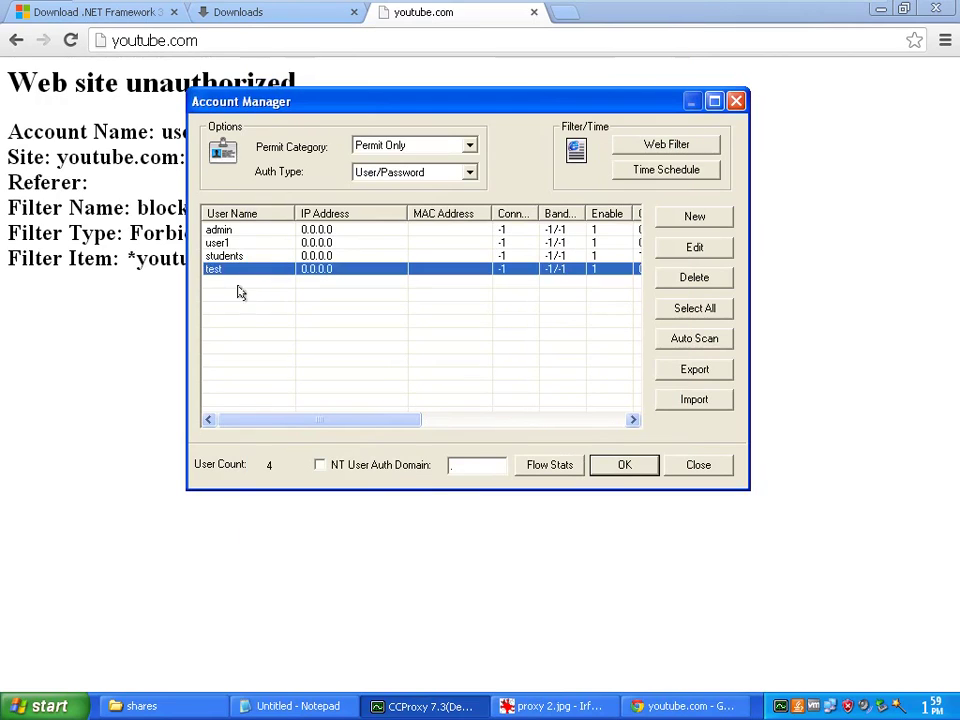
pyautogui.click(253, 280)
pyautogui.click(250, 258)
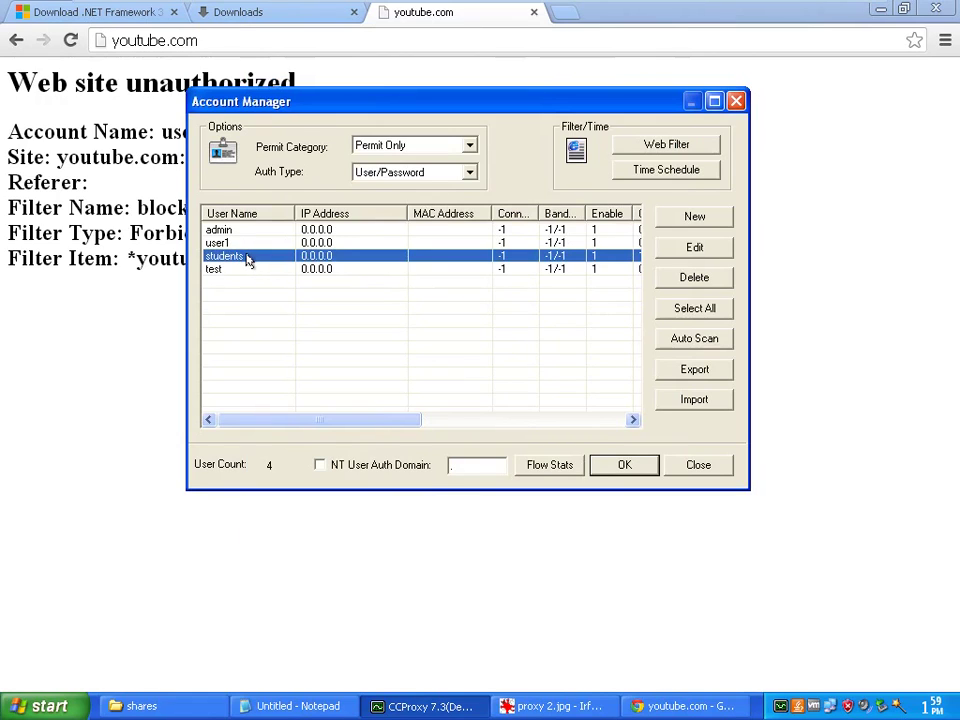
pyautogui.doubleClick(248, 260)
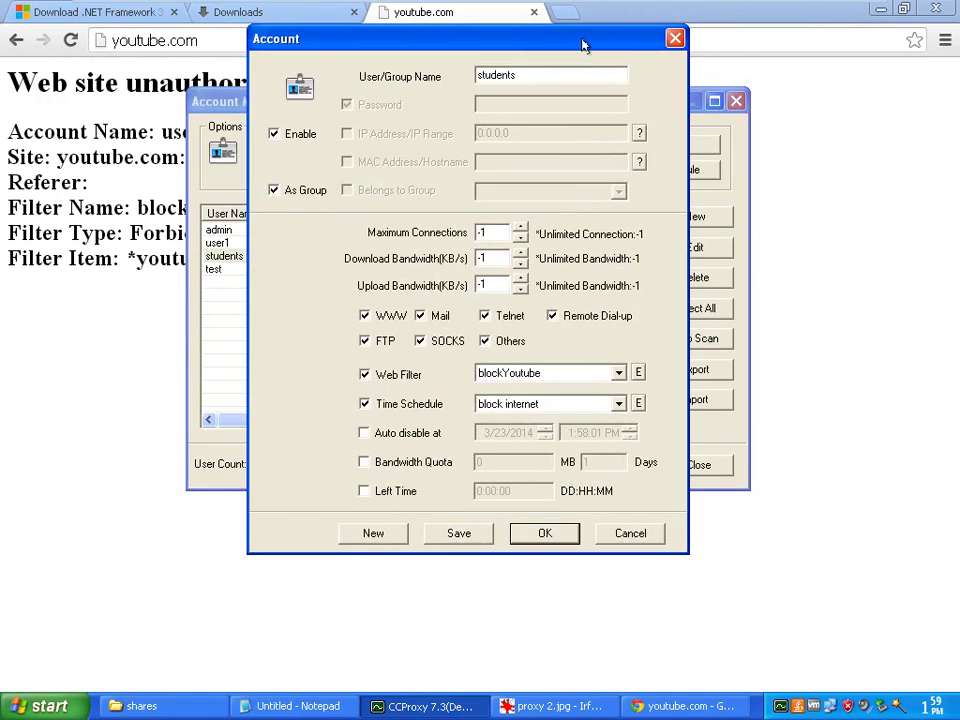
pyautogui.moveTo(585, 39); pyautogui.dragTo(669, 90)
pyautogui.moveTo(553, 79); pyautogui.dragTo(531, 65)
pyautogui.click(683, 558)
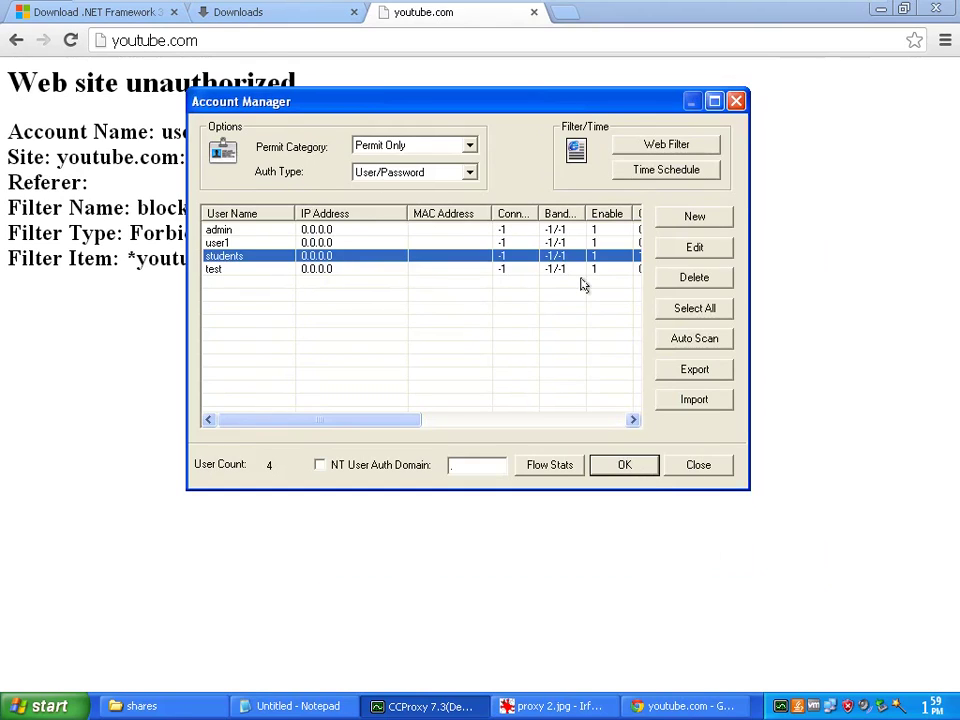
pyautogui.click(645, 465)
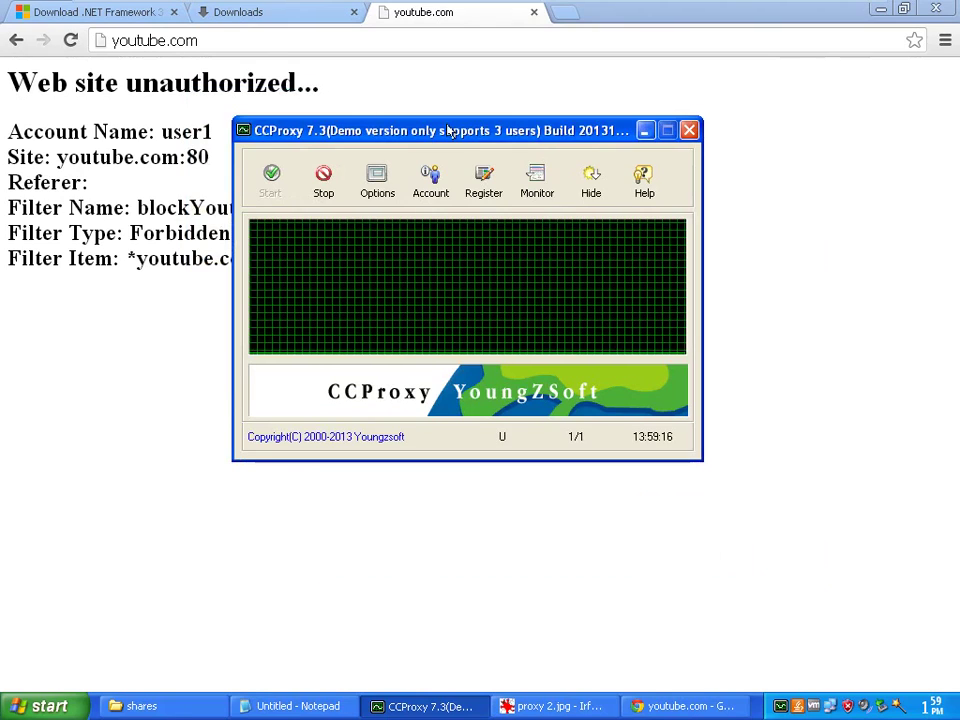
# Review the connection monitor's Log, Account and IP views, sorting accounts by bytes transferred
pyautogui.moveTo(468, 130); pyautogui.dragTo(474, 91)
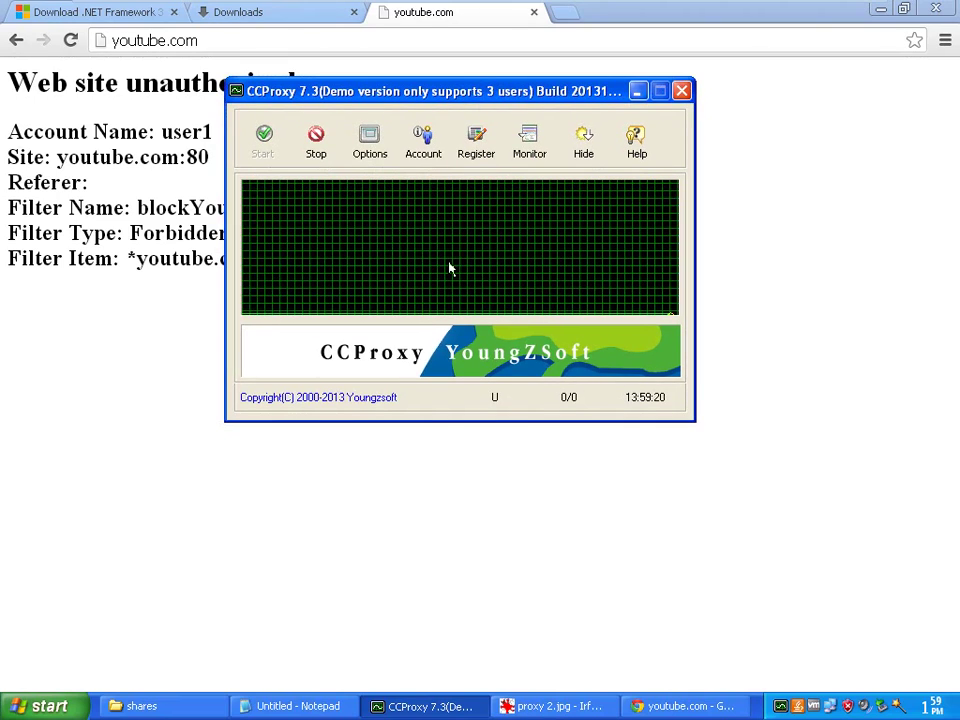
pyautogui.click(529, 150)
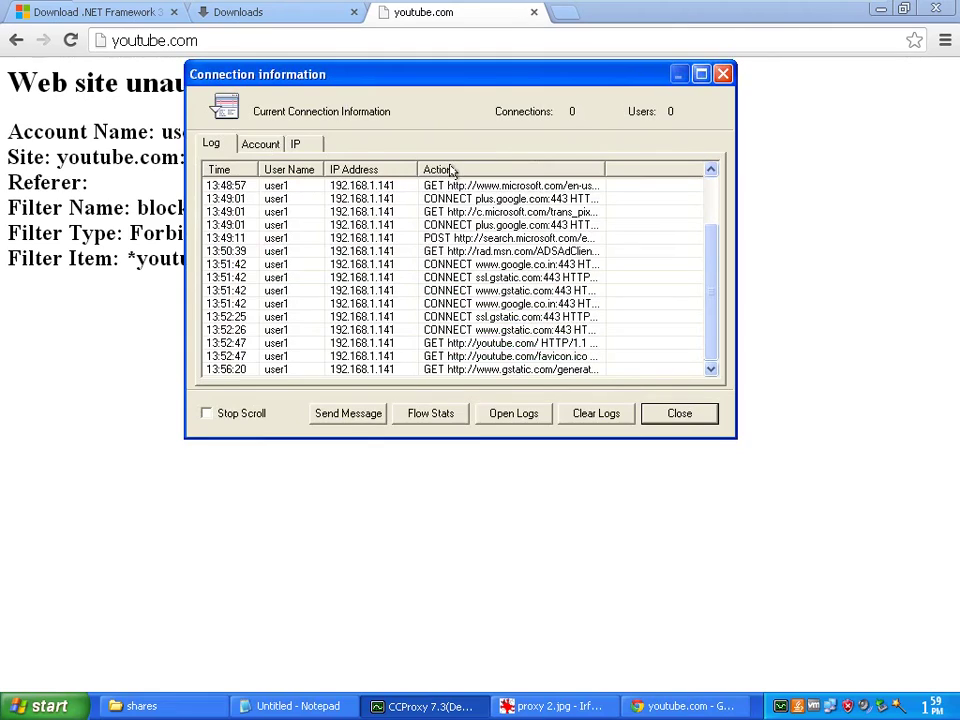
pyautogui.moveTo(490, 84); pyautogui.dragTo(538, 56)
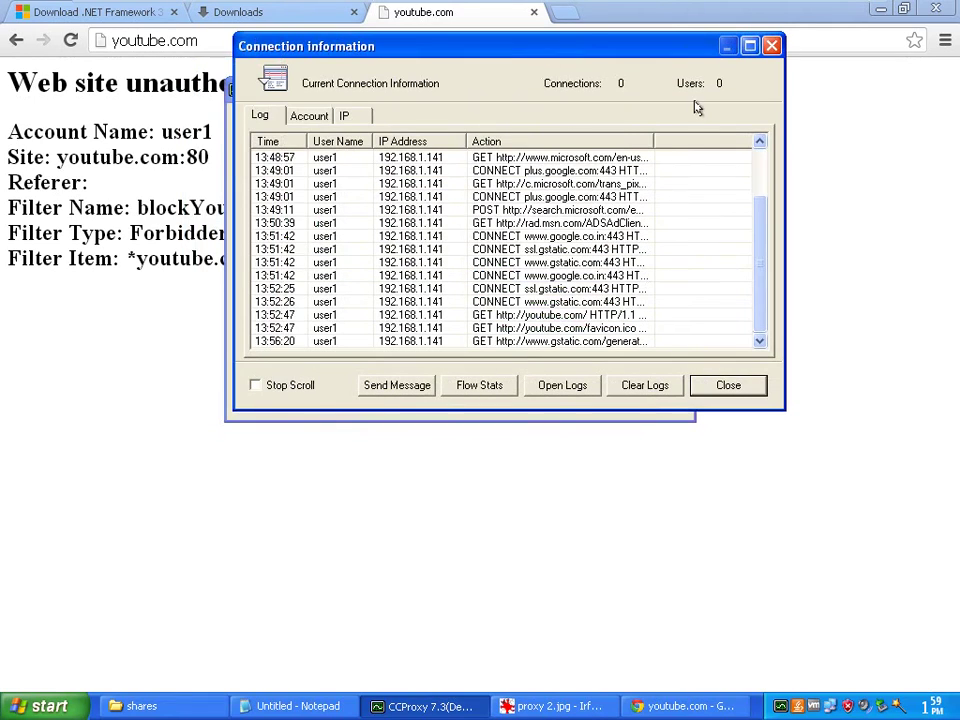
pyautogui.click(312, 118)
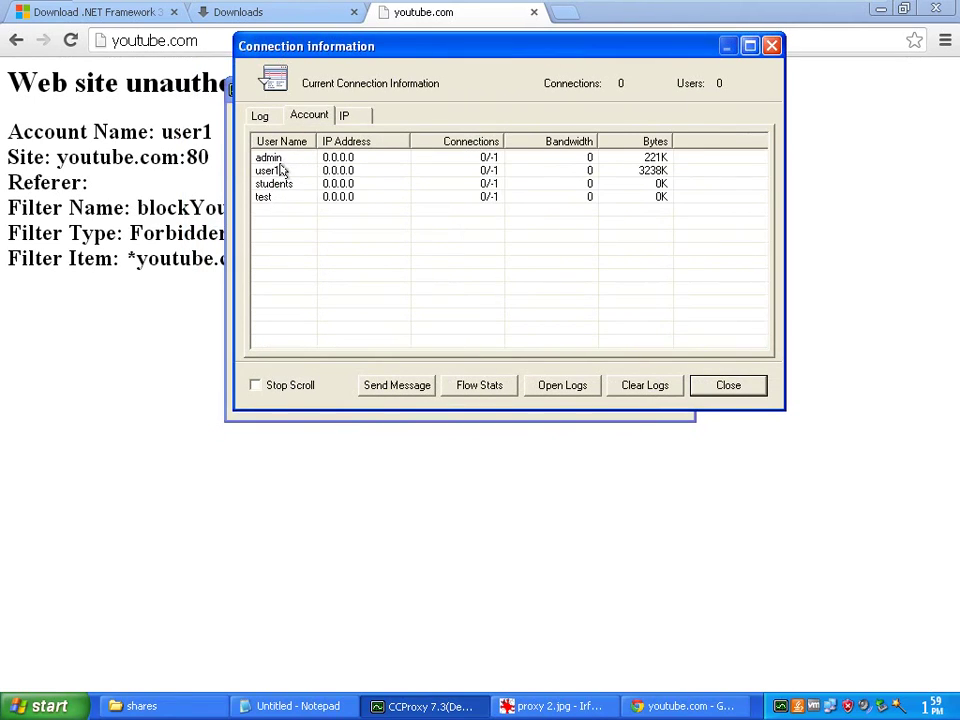
pyautogui.click(270, 172)
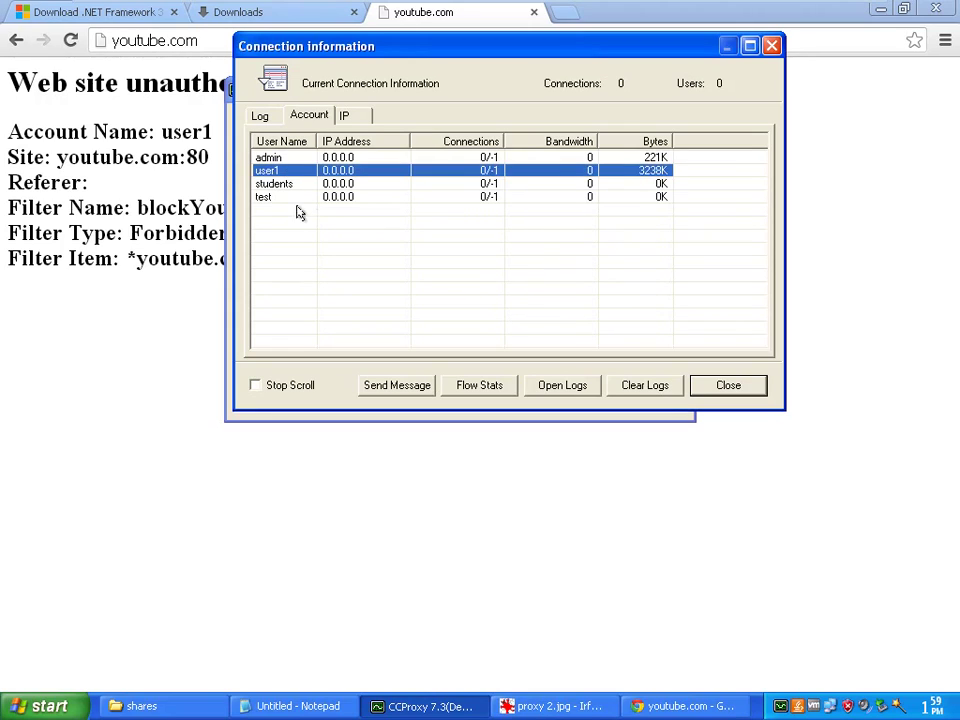
pyautogui.click(276, 184)
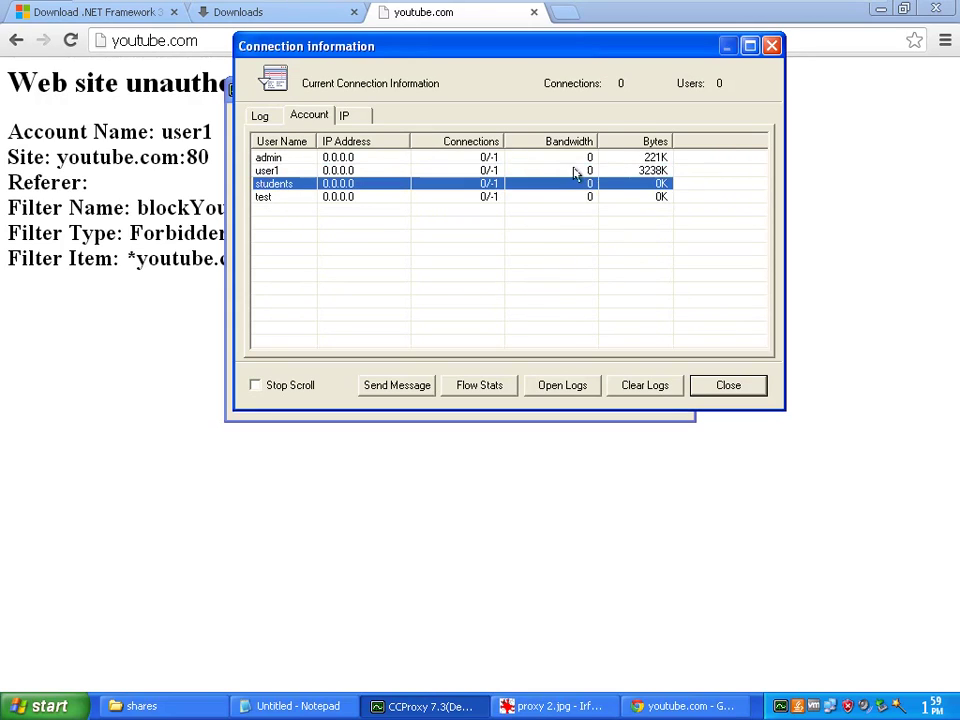
pyautogui.click(598, 172)
pyautogui.click(640, 145)
pyautogui.click(639, 157)
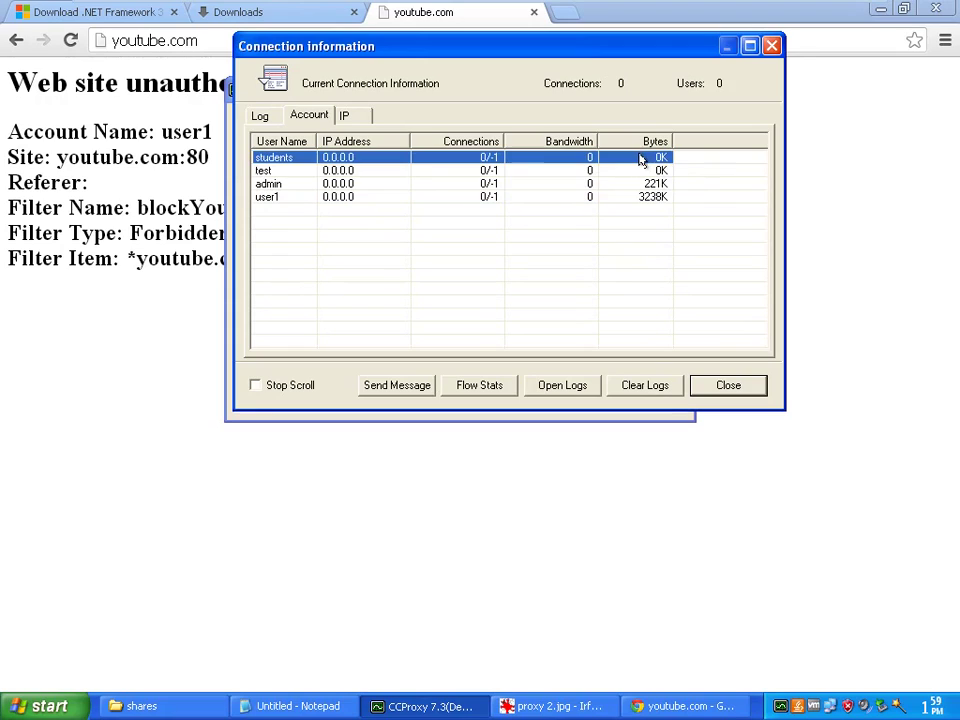
pyautogui.click(641, 146)
pyautogui.click(478, 157)
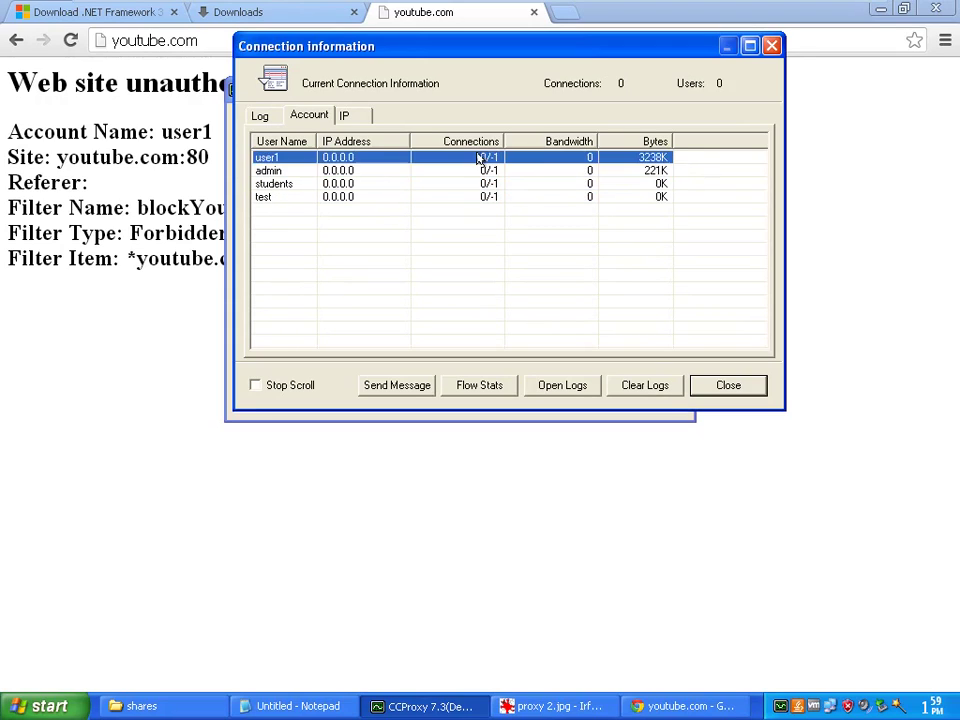
pyautogui.click(471, 171)
pyautogui.click(356, 121)
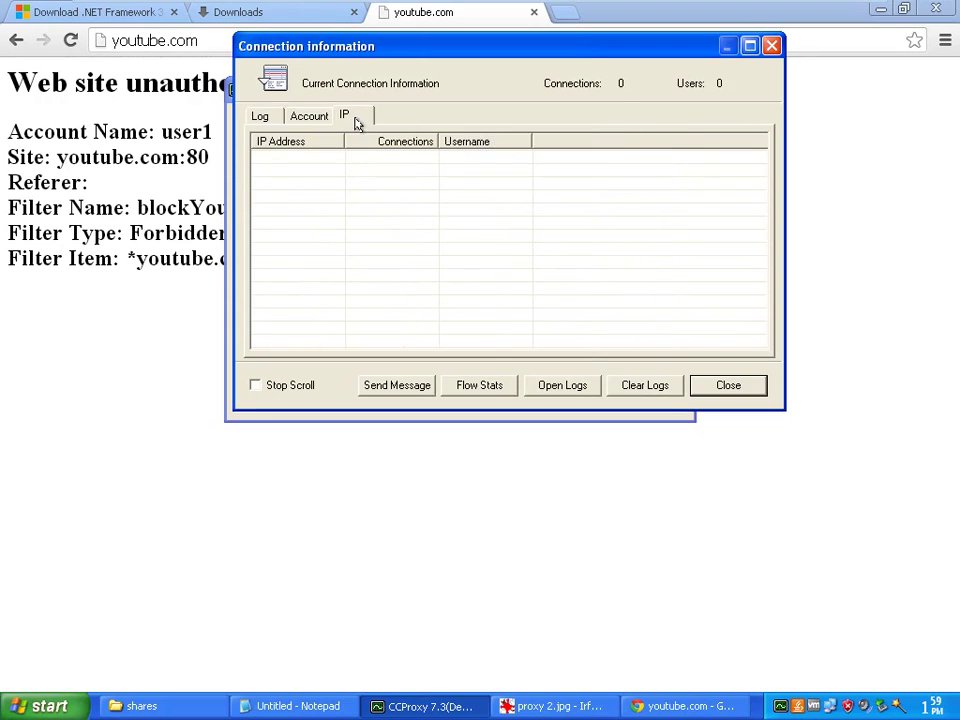
pyautogui.click(325, 121)
pyautogui.click(260, 117)
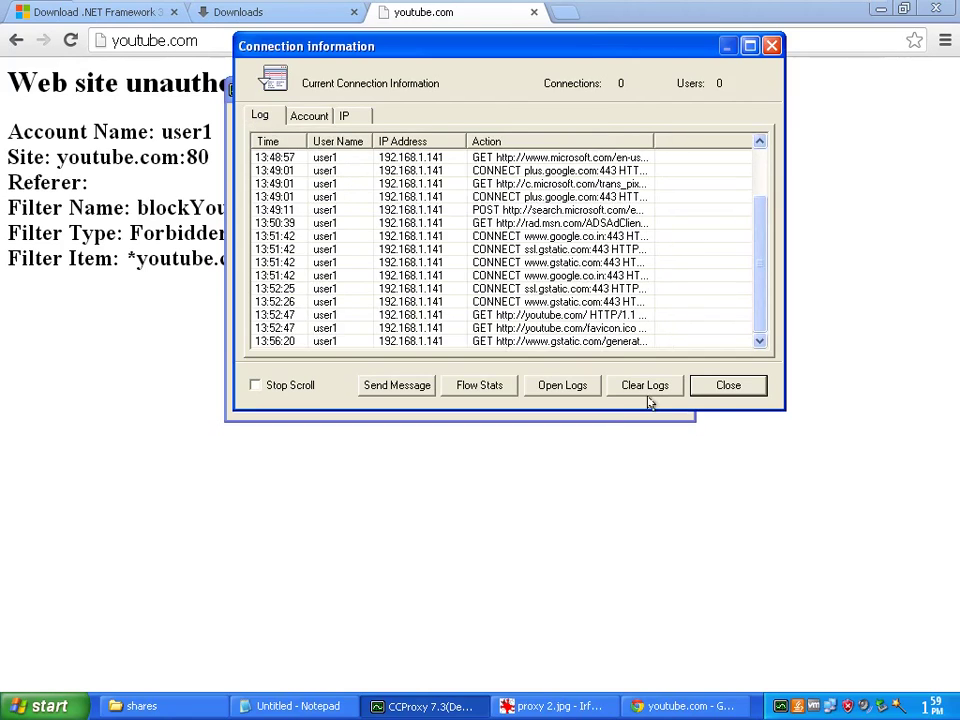
pyautogui.click(712, 390)
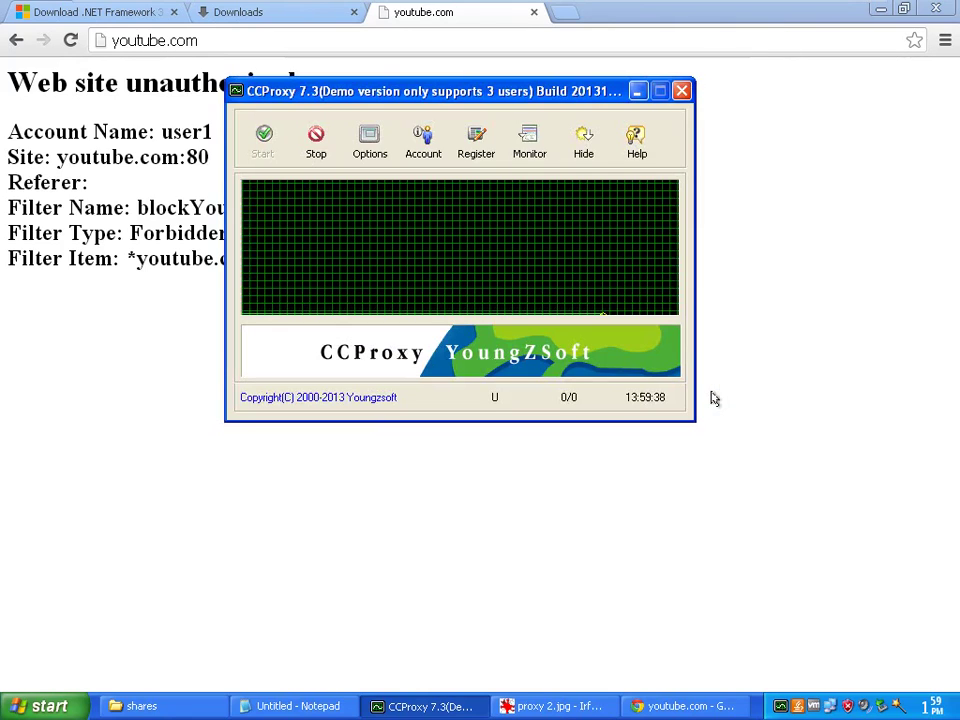
# Stop the proxy service, hide CCProxy to the tray, and minimise the virtual machine
pyautogui.click(316, 142)
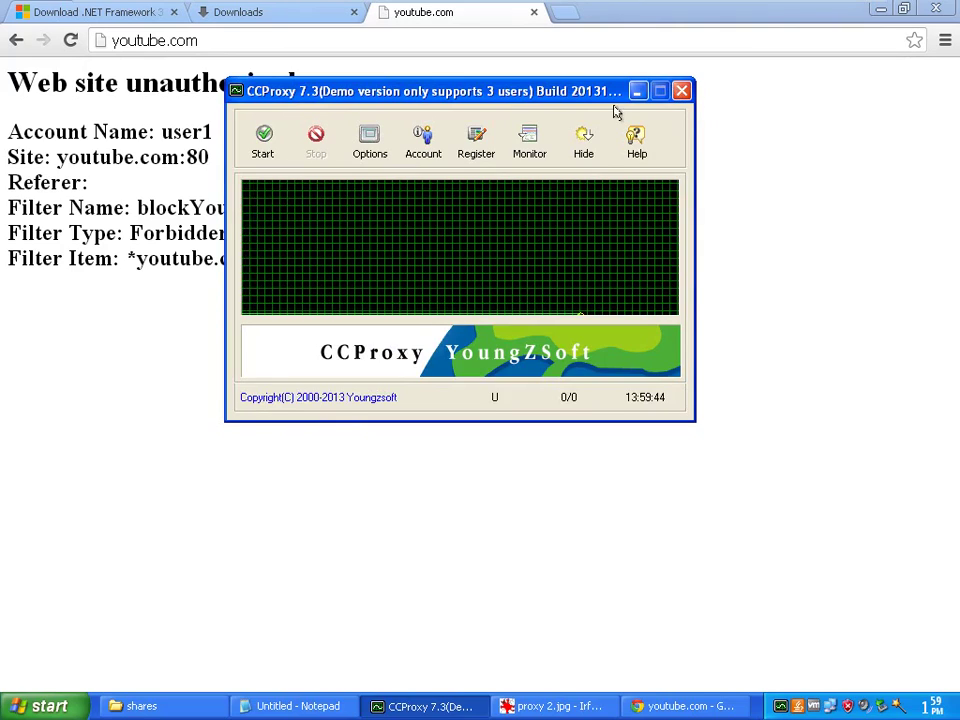
pyautogui.click(583, 141)
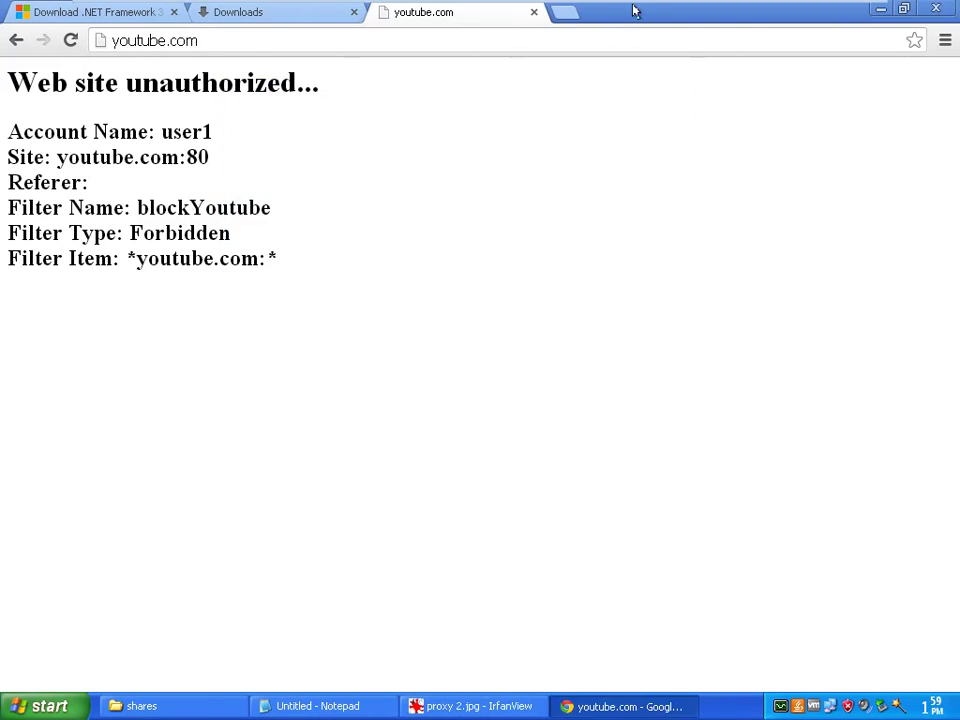
pyautogui.click(815, 14)
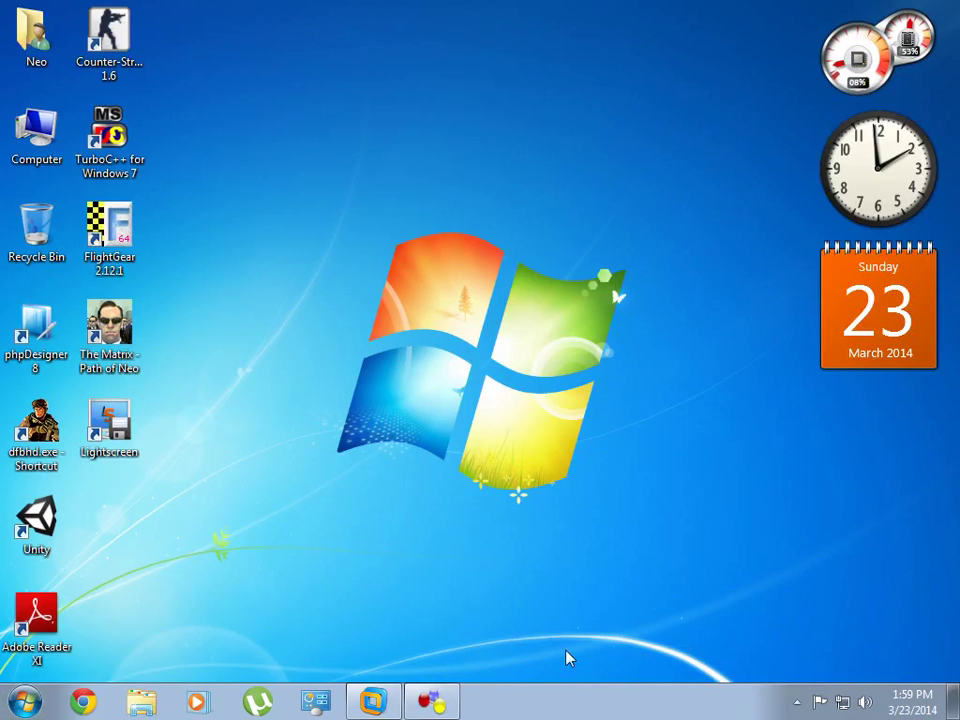